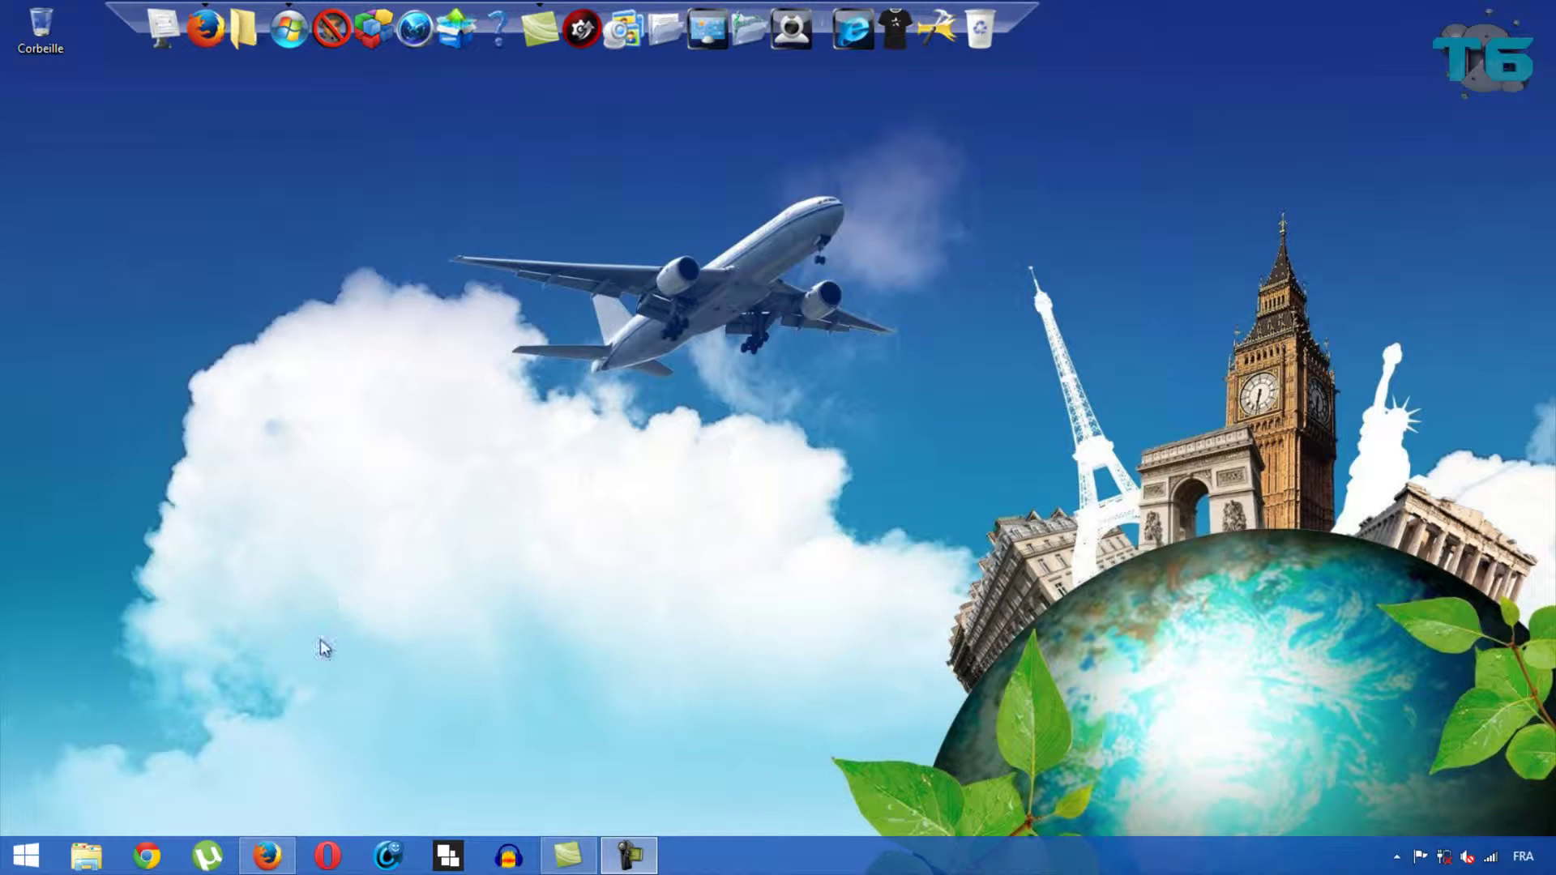
# - Open the properties of Disque local (C:) from the computer's drive list and close the file explorer window
pyautogui.click(87, 855)
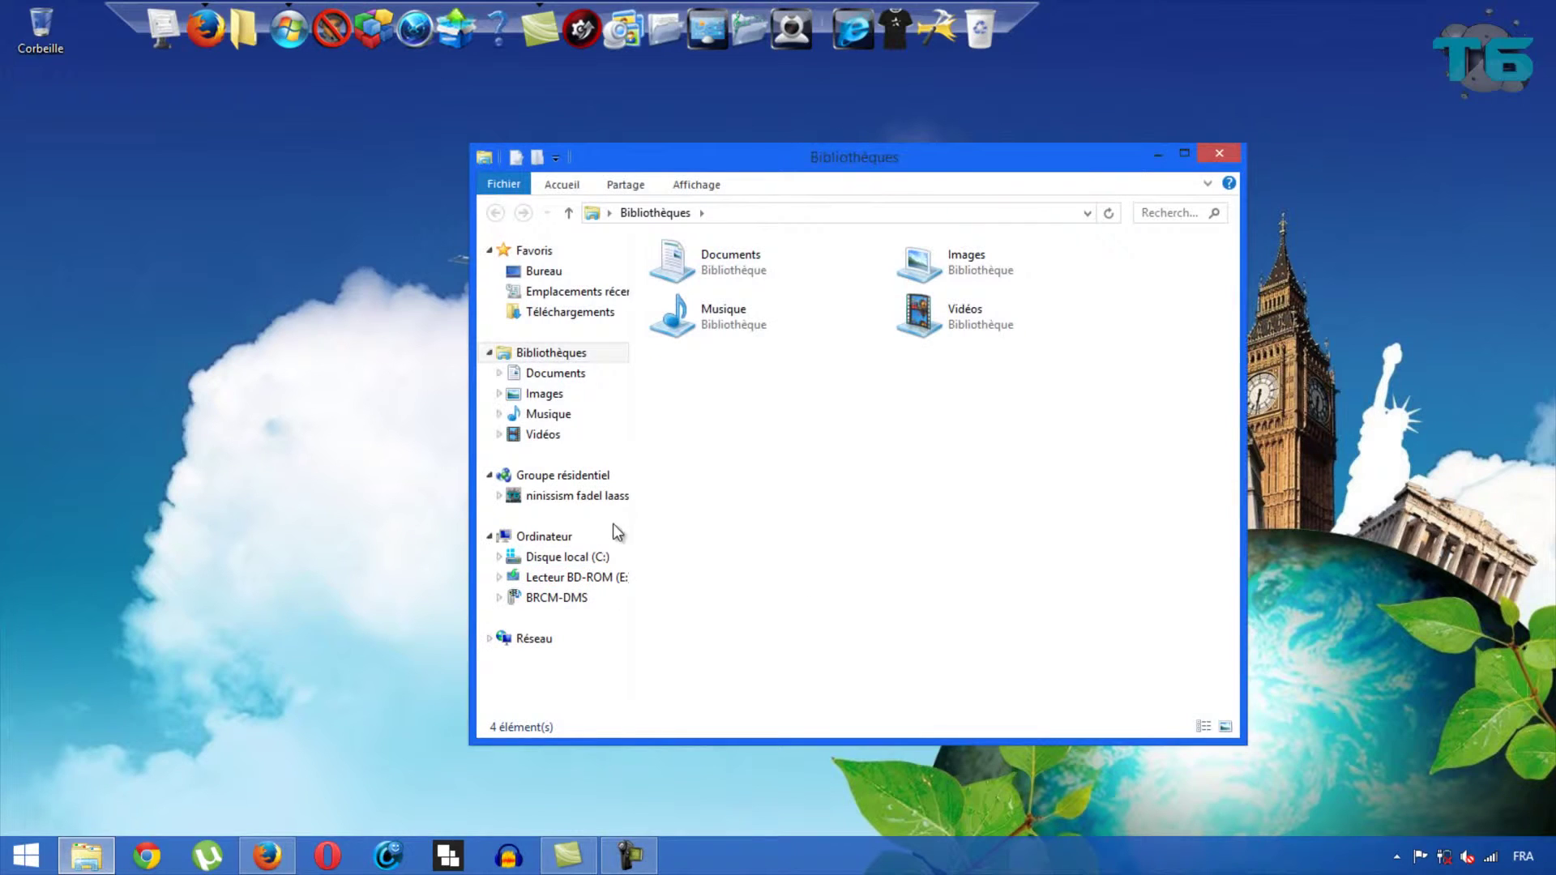
pyautogui.click(596, 556)
pyautogui.click(586, 537)
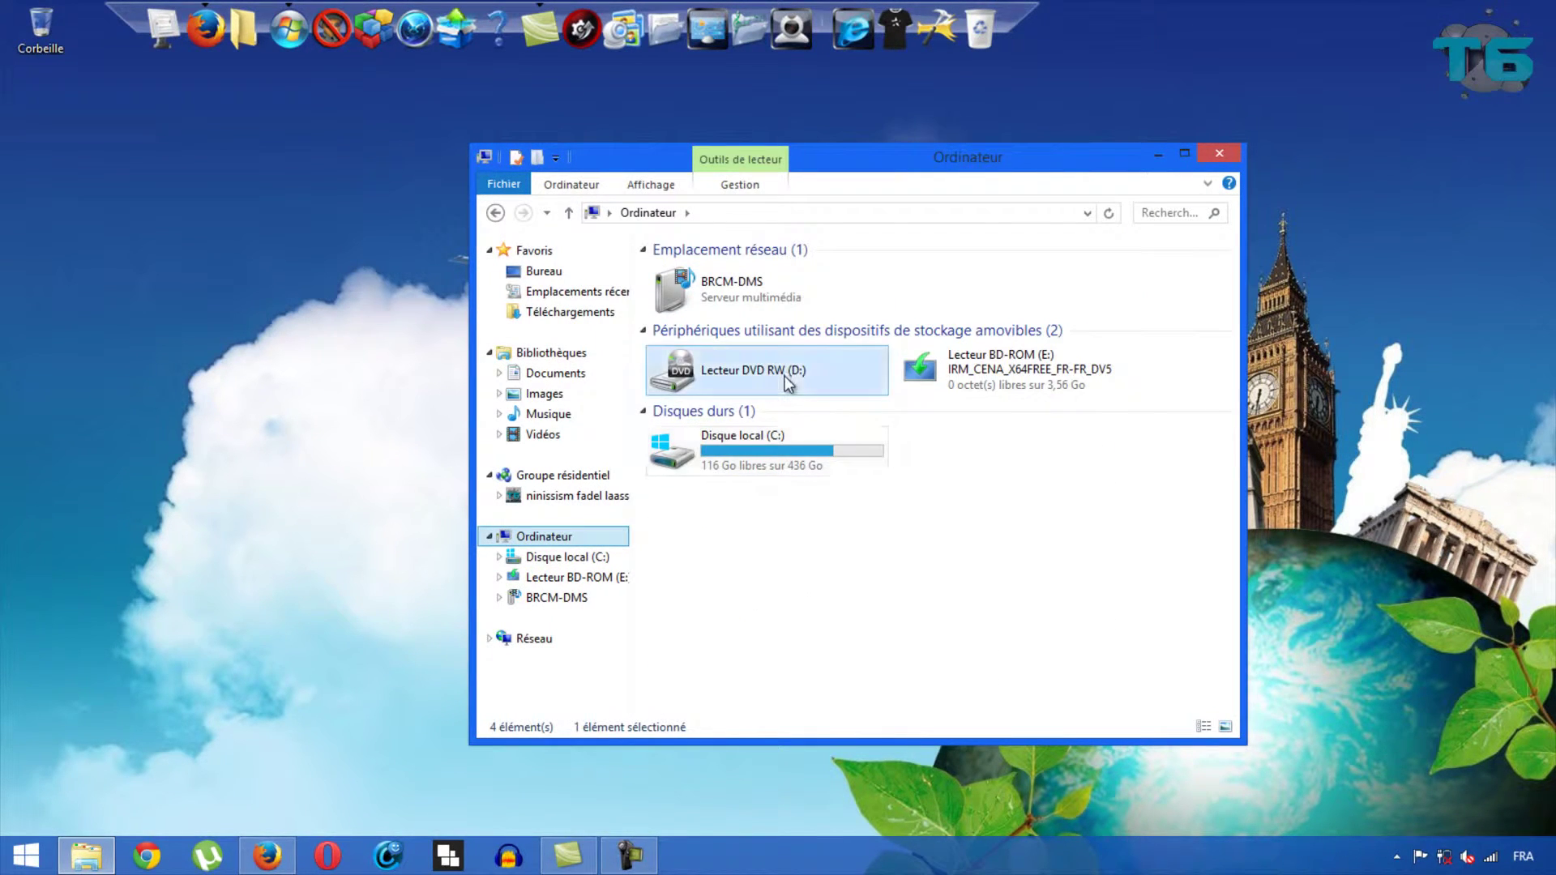
pyautogui.rightClick(768, 436)
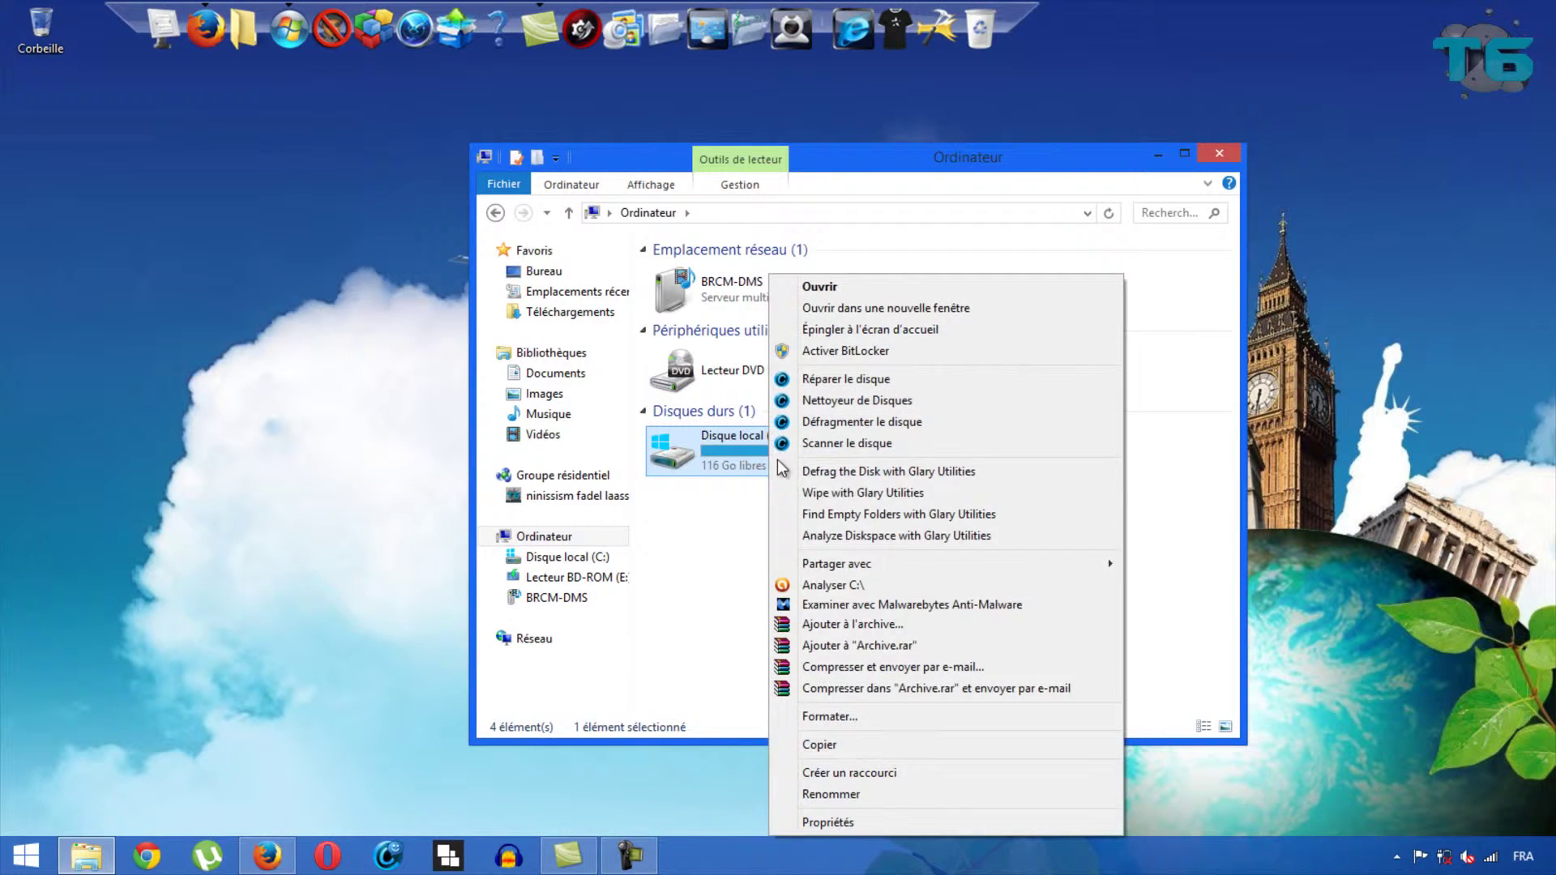
pyautogui.click(879, 824)
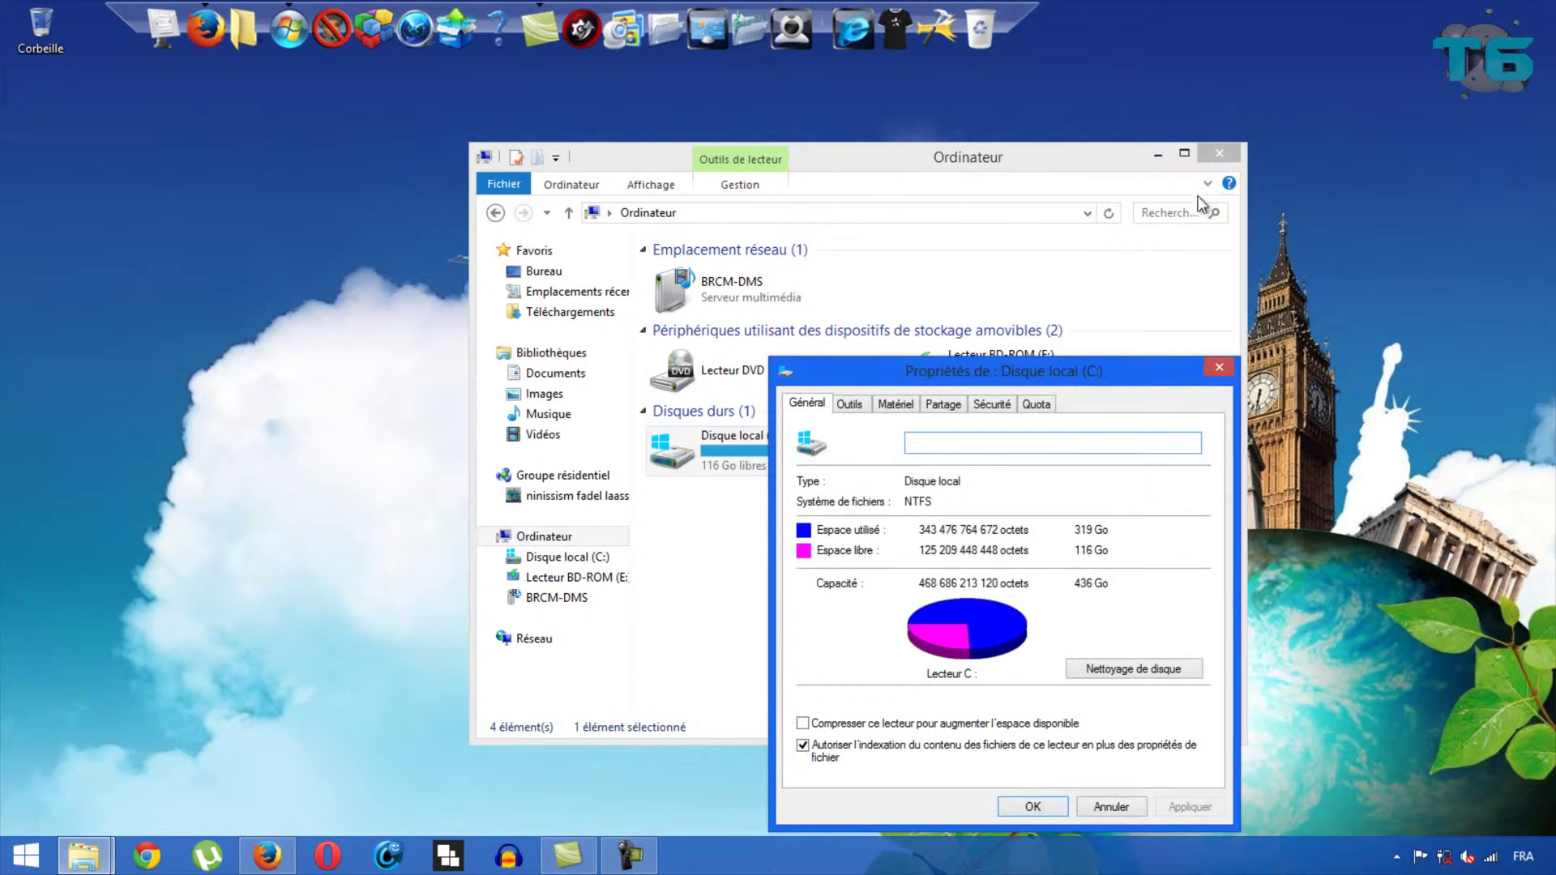
pyautogui.click(1209, 152)
pyautogui.moveTo(1082, 370); pyautogui.dragTo(1014, 142)
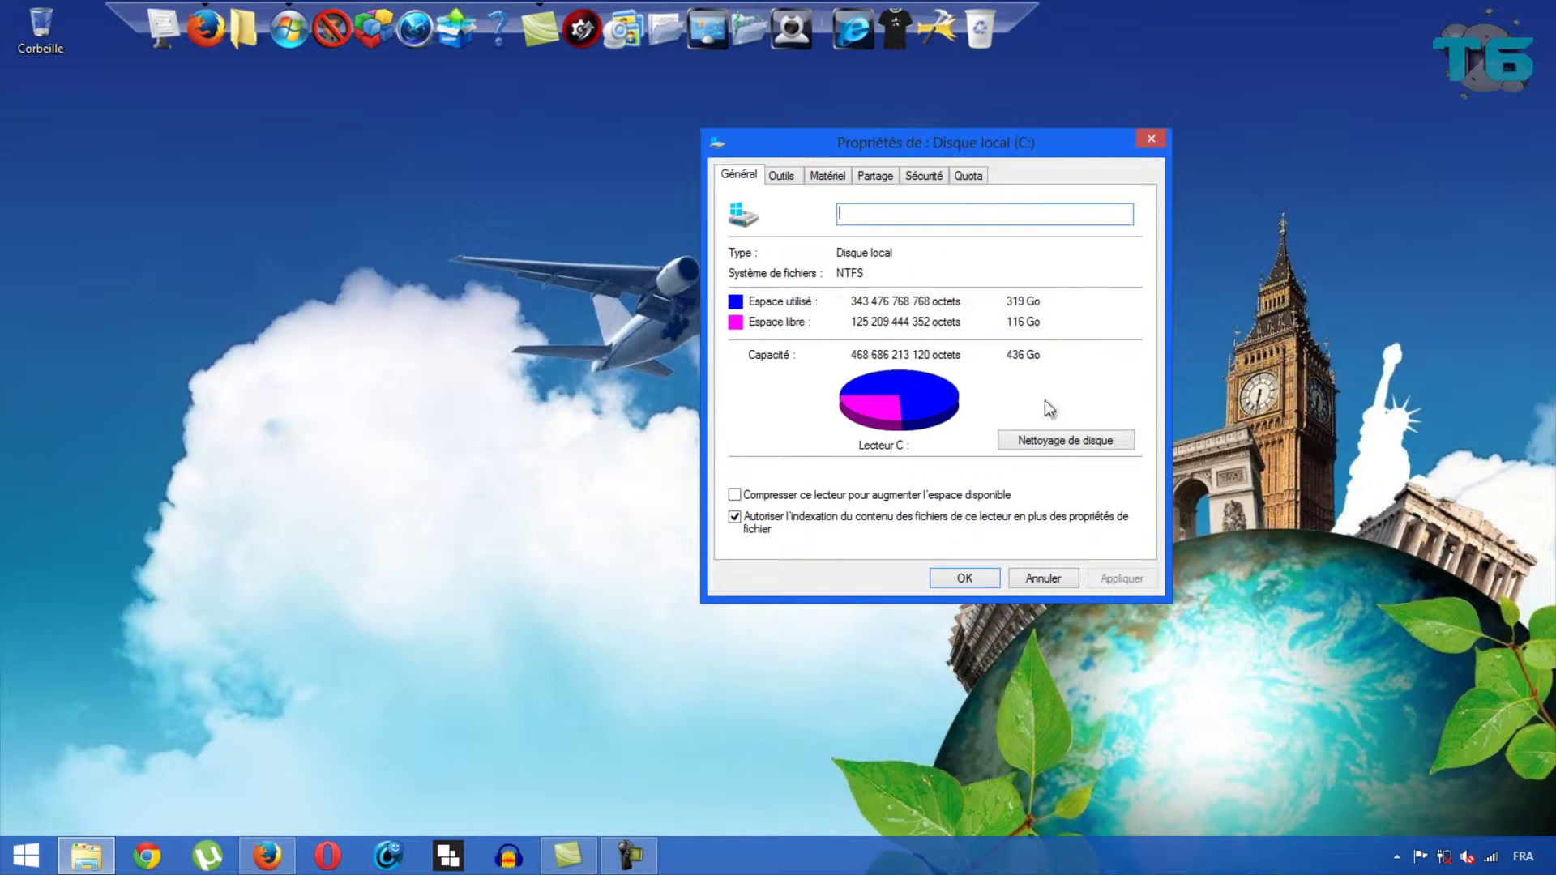
# - Launch Disk Cleanup for C: and mark the temporary files and the queued error report files for deletion
pyautogui.click(1043, 445)
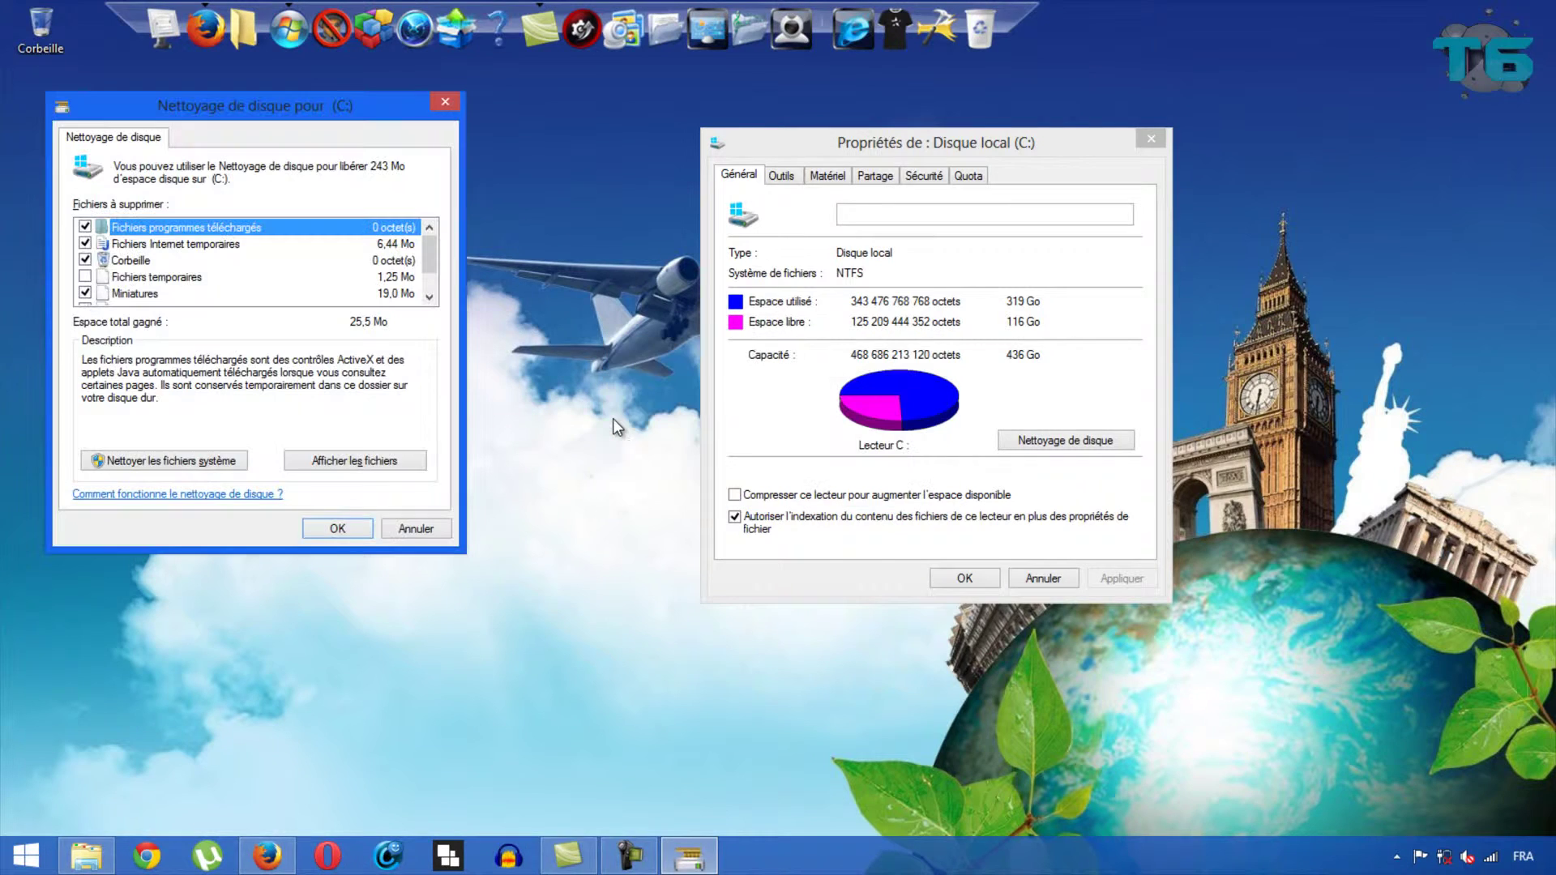
pyautogui.moveTo(300, 108); pyautogui.dragTo(498, 145)
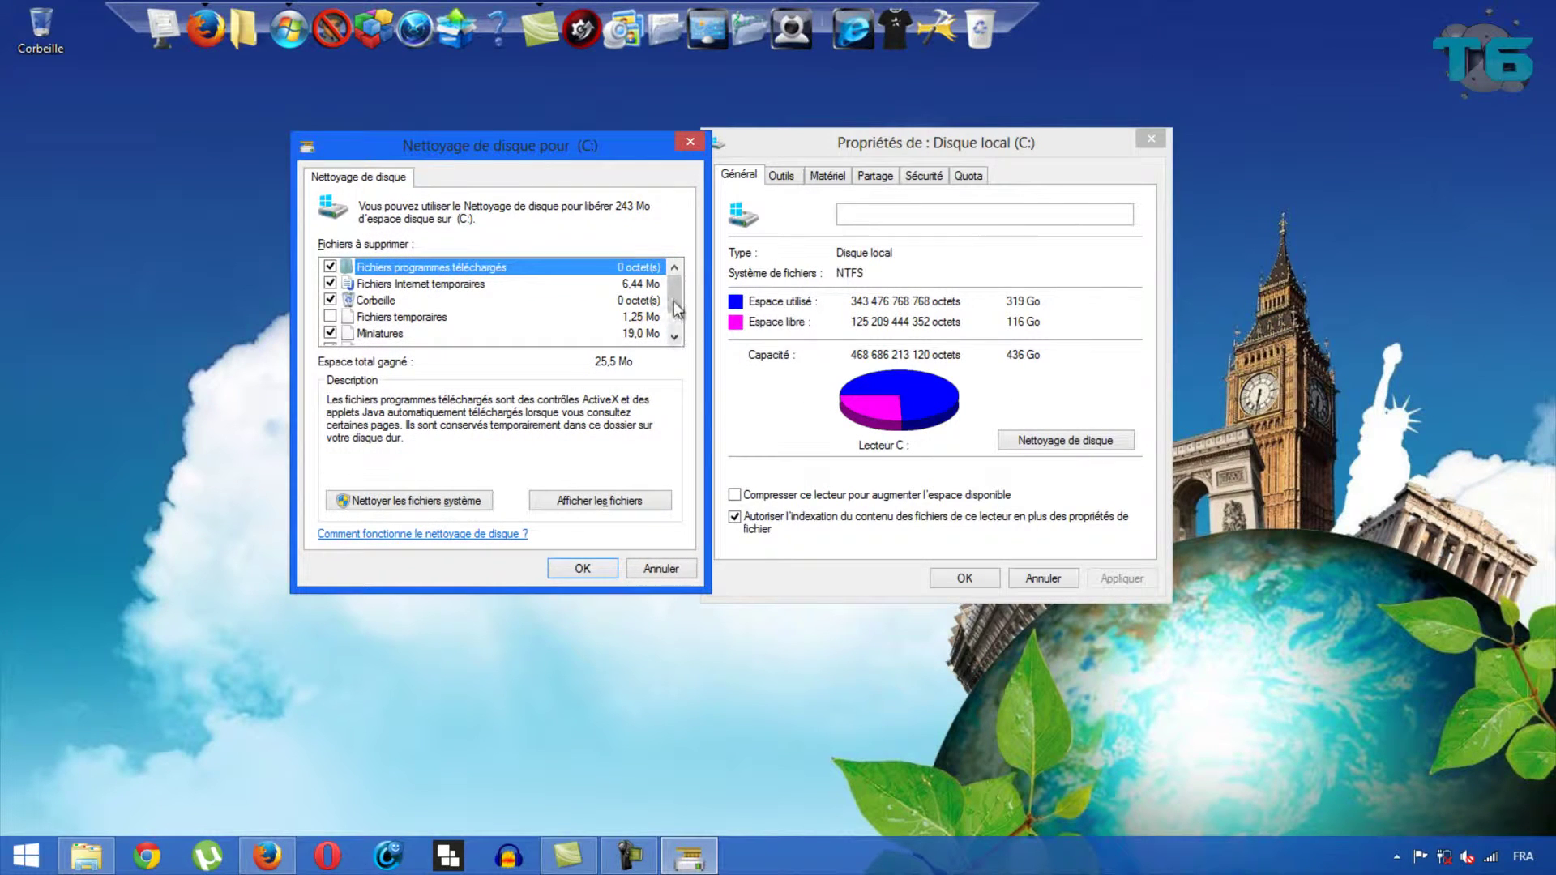
pyautogui.moveTo(676, 316); pyautogui.dragTo(679, 335)
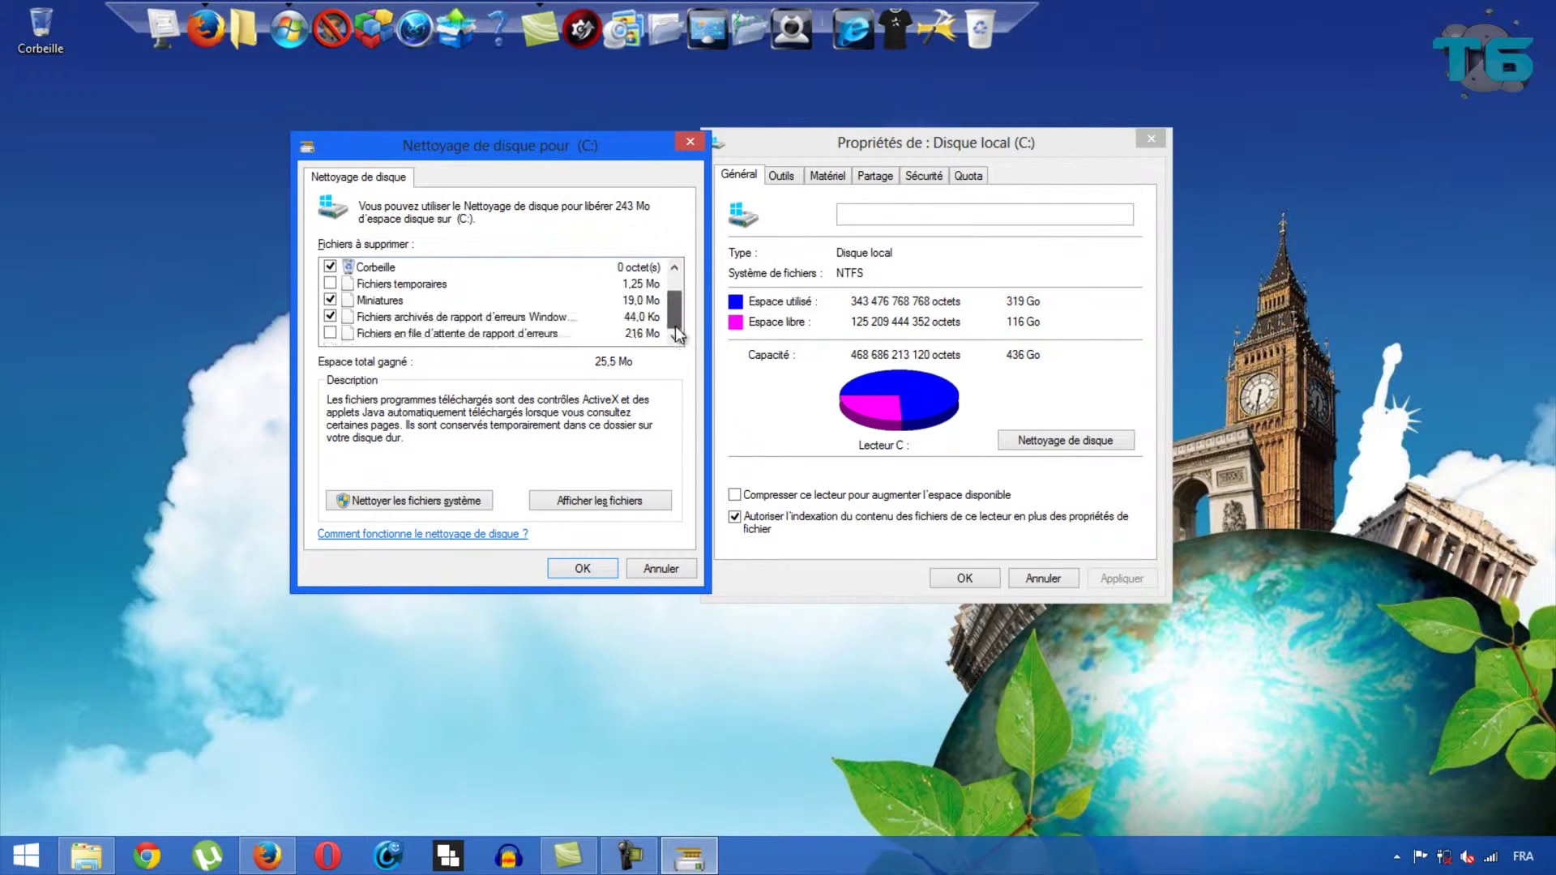
pyautogui.click(330, 333)
pyautogui.click(329, 283)
pyautogui.moveTo(673, 318)
pyautogui.mouseDown()
pyautogui.moveTo(674, 295)
pyautogui.moveTo(677, 335)
pyautogui.mouseUp()
# - Extend the Disk Cleanup scan of C: to system files
pyautogui.click(468, 502)
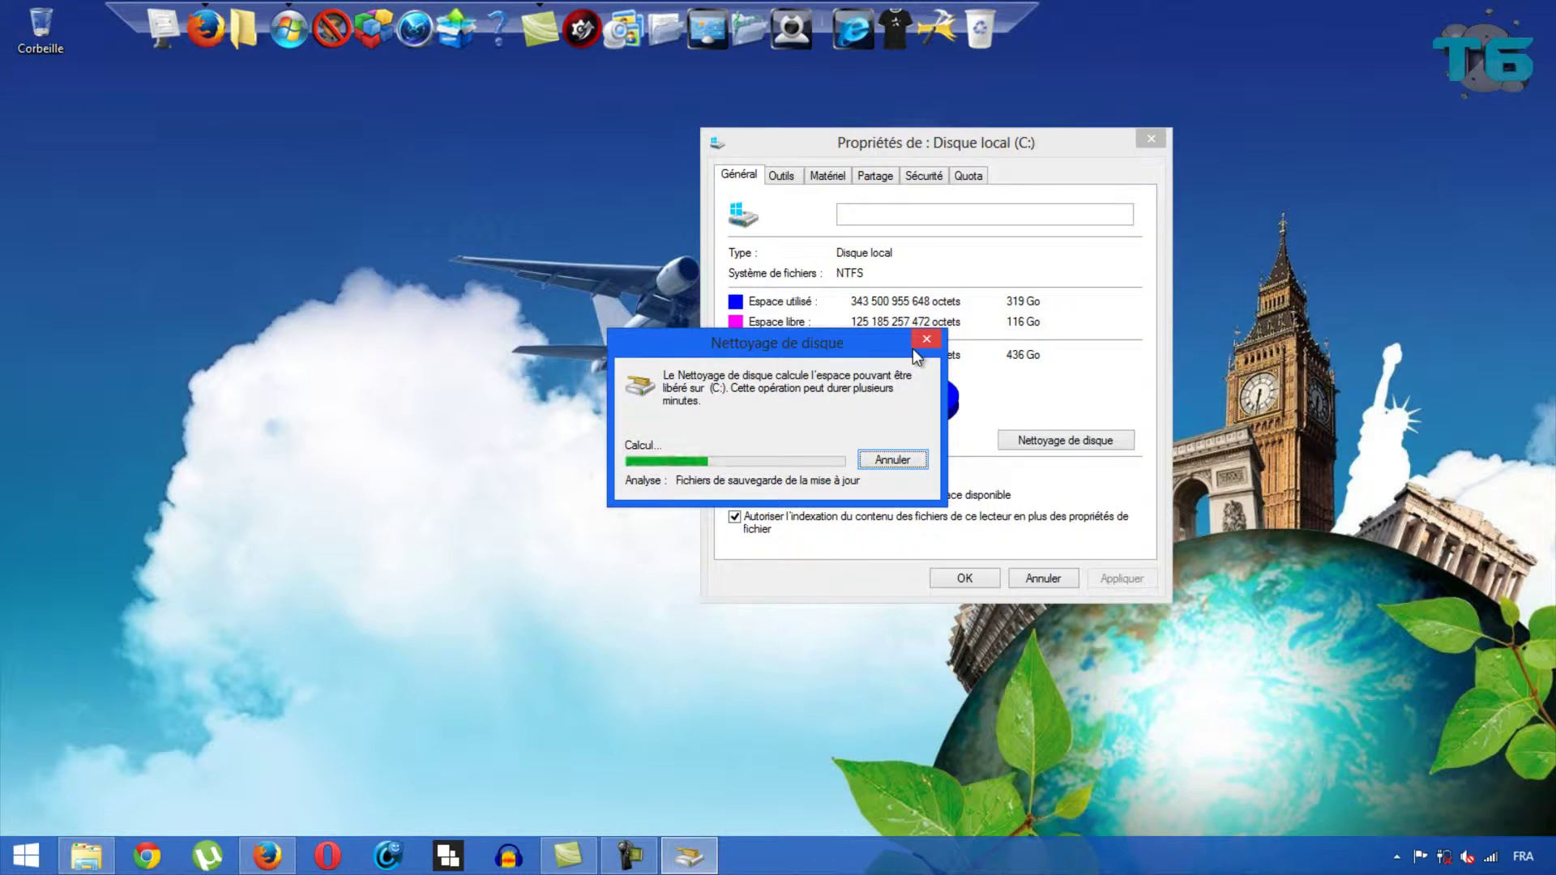
pyautogui.click(629, 854)
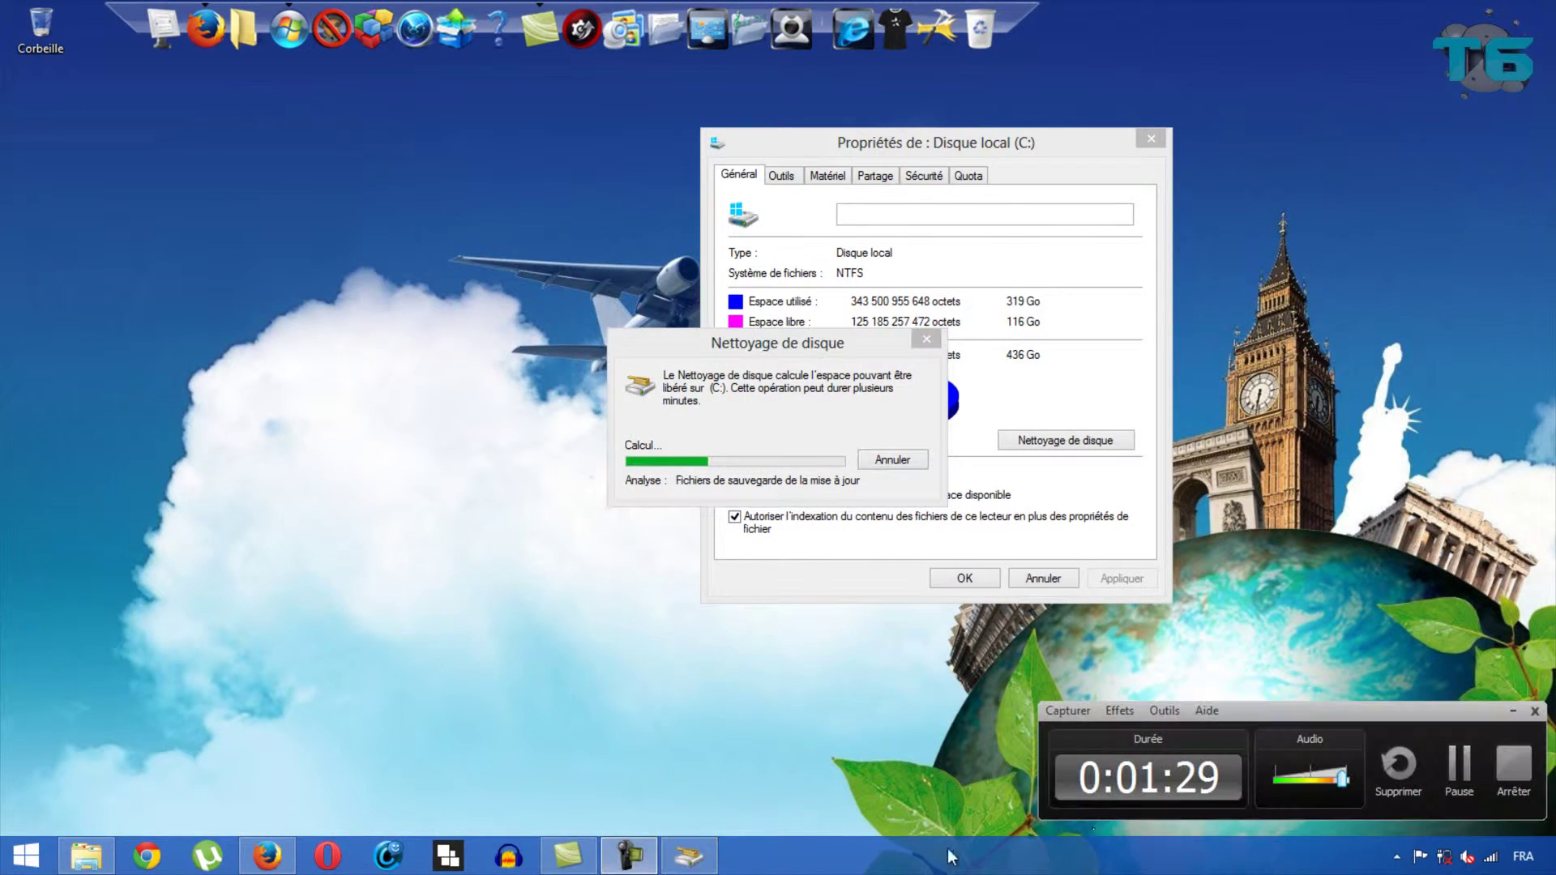
pyautogui.click(1510, 712)
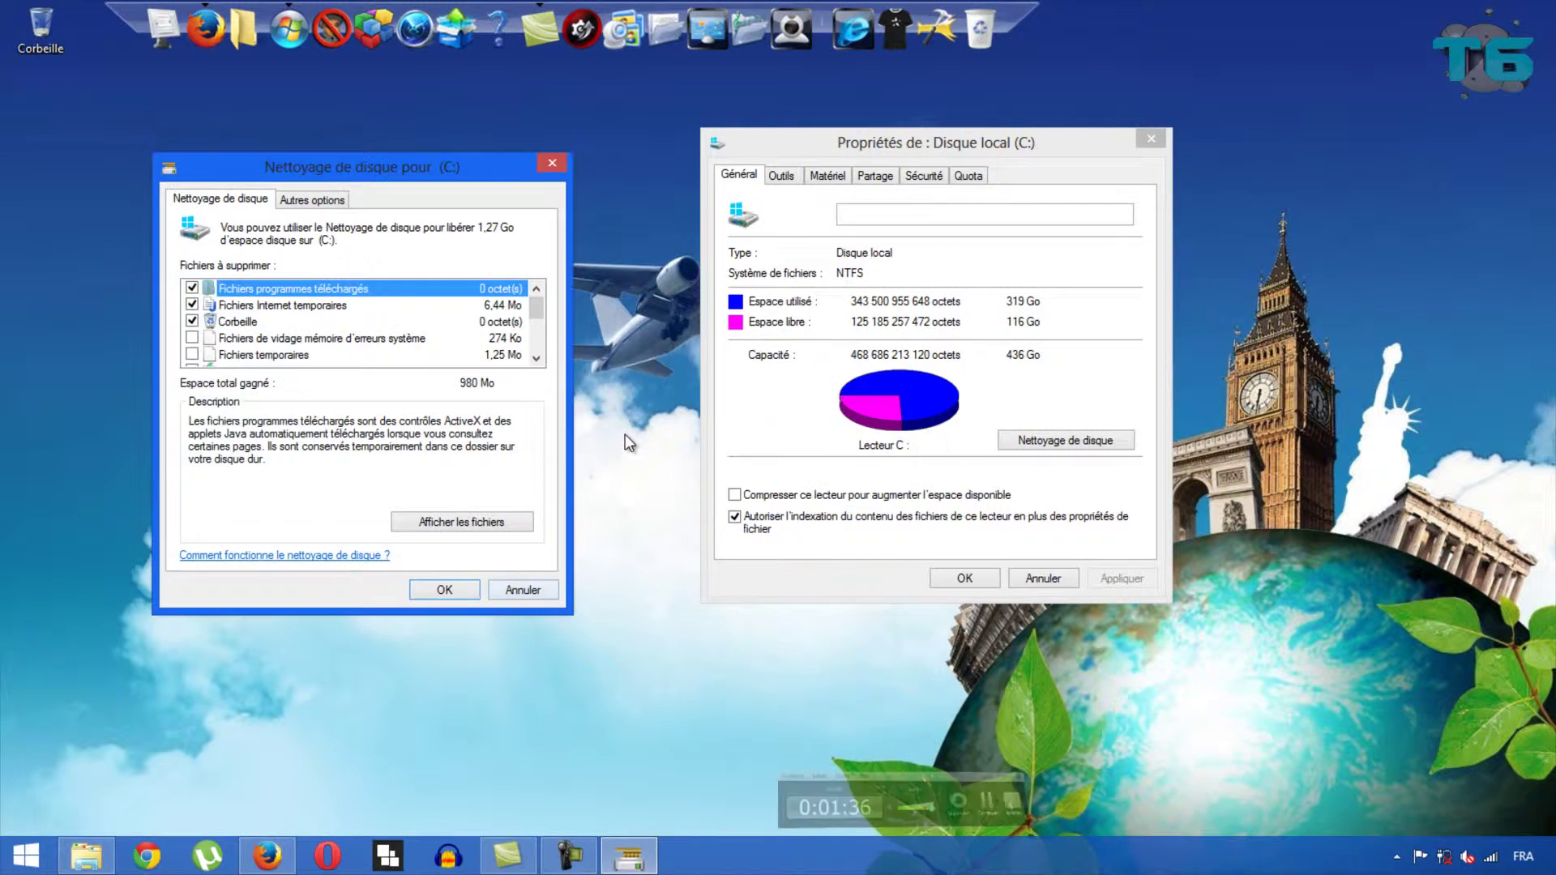
pyautogui.moveTo(430, 159); pyautogui.dragTo(889, 147)
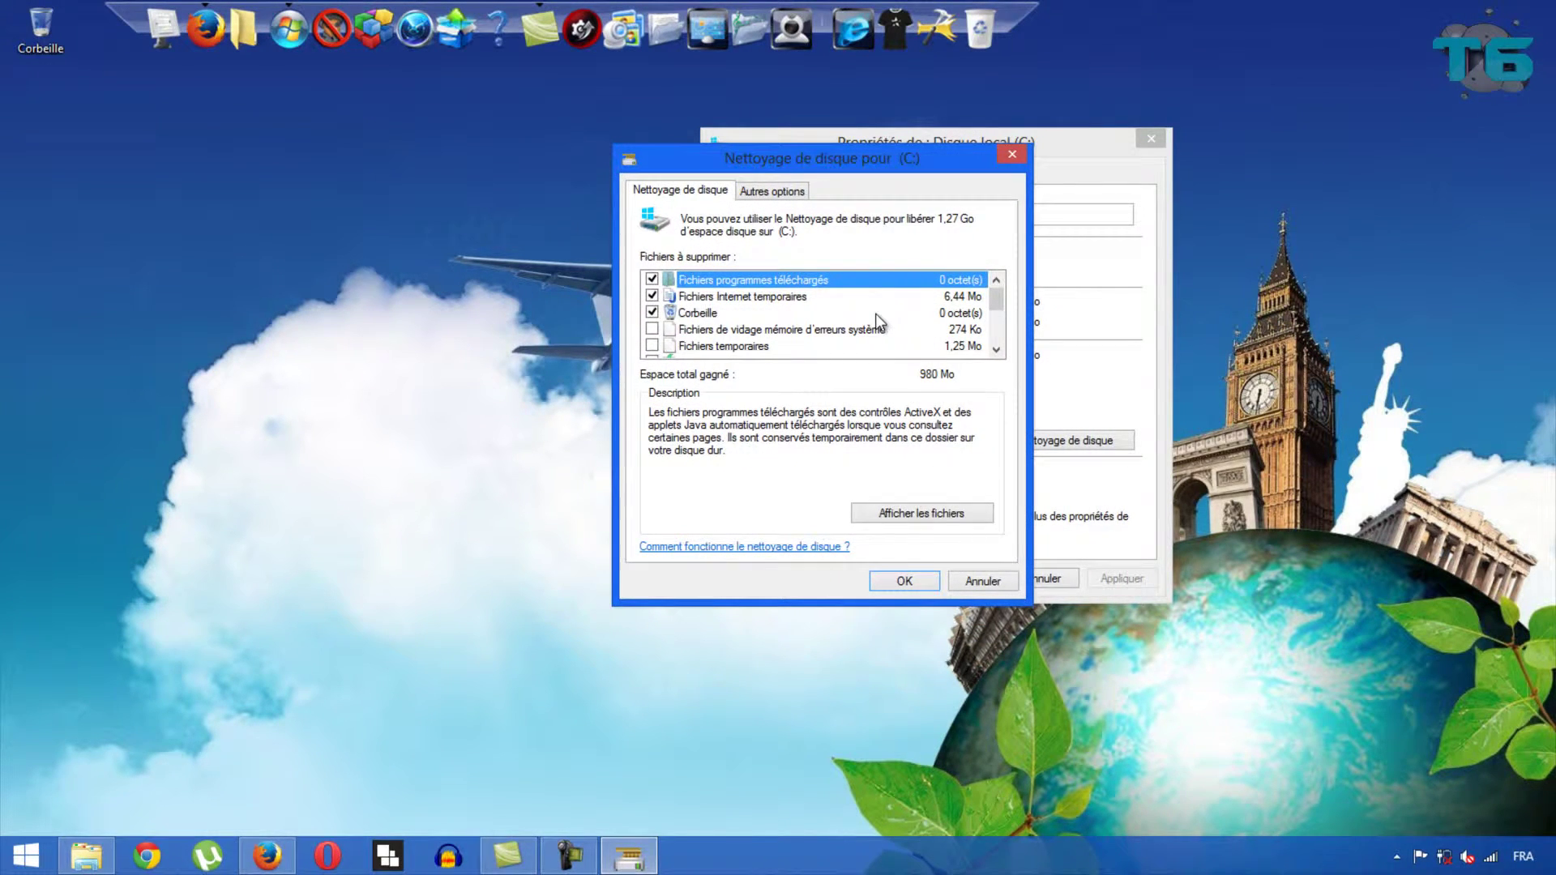
# - Also mark the queued error reports, temporary Windows installation files, temporary files and system error memory dumps for deletion
pyautogui.click(980, 298)
pyautogui.moveTo(995, 301); pyautogui.dragTo(995, 334)
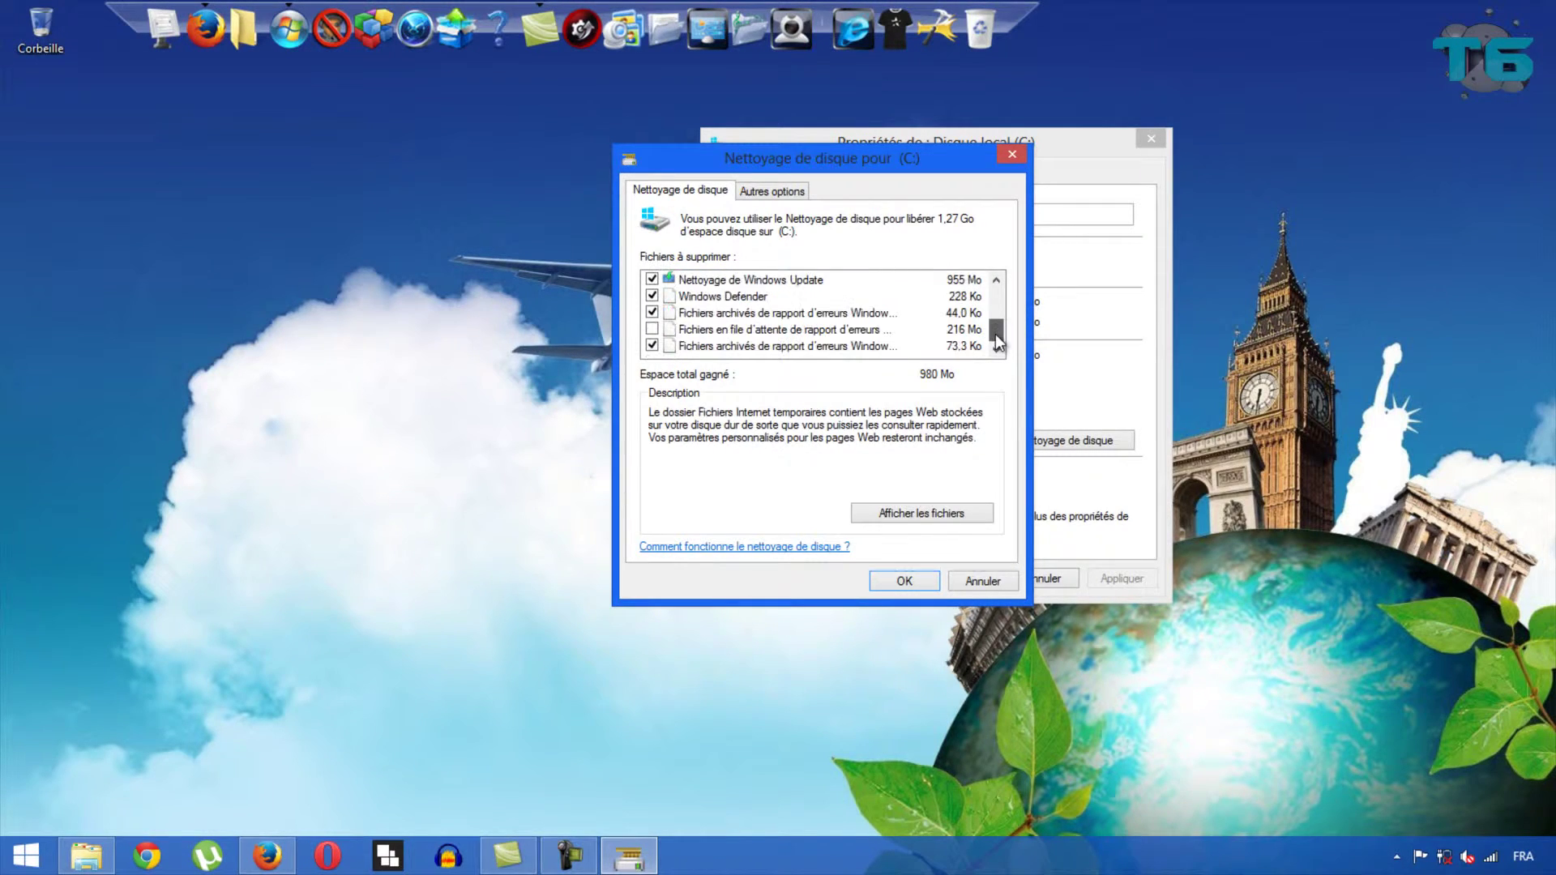
pyautogui.click(651, 329)
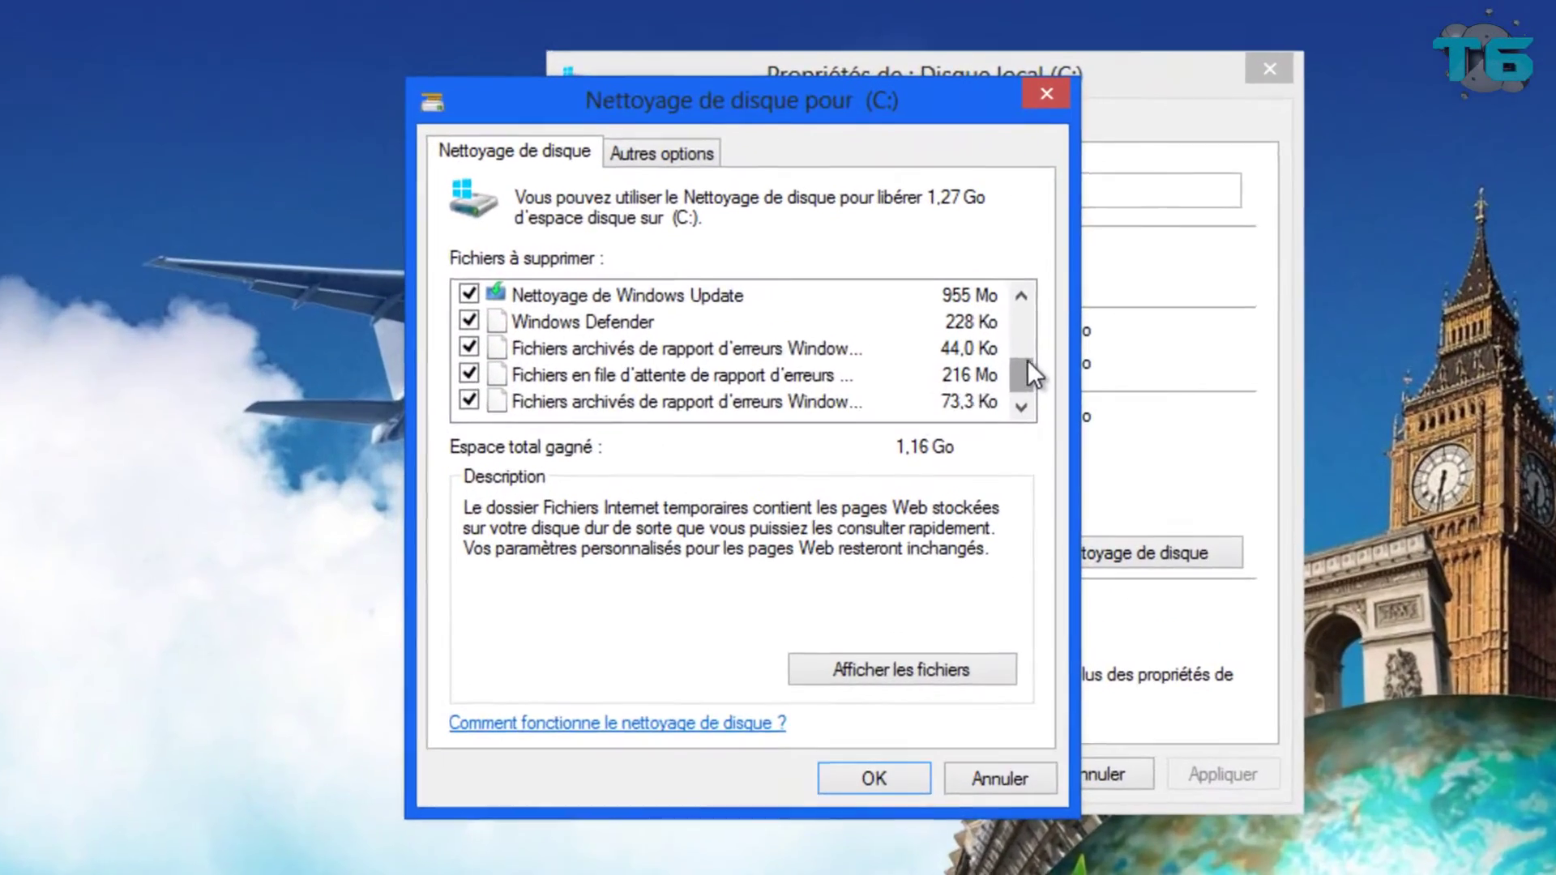
pyautogui.scroll(3, 1002, 323)
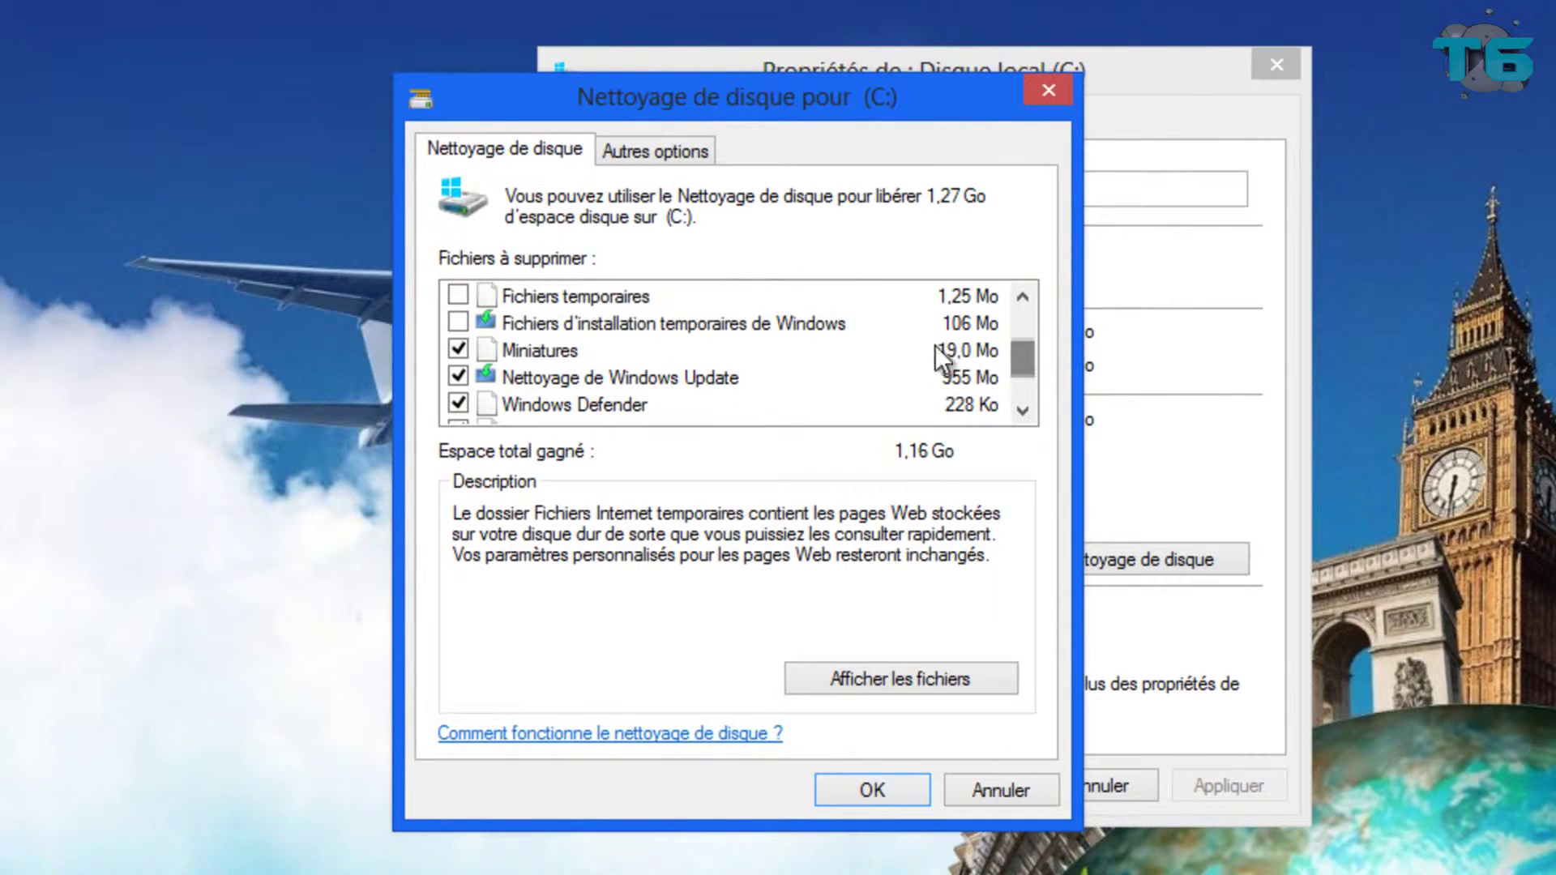
pyautogui.click(459, 322)
pyautogui.click(458, 295)
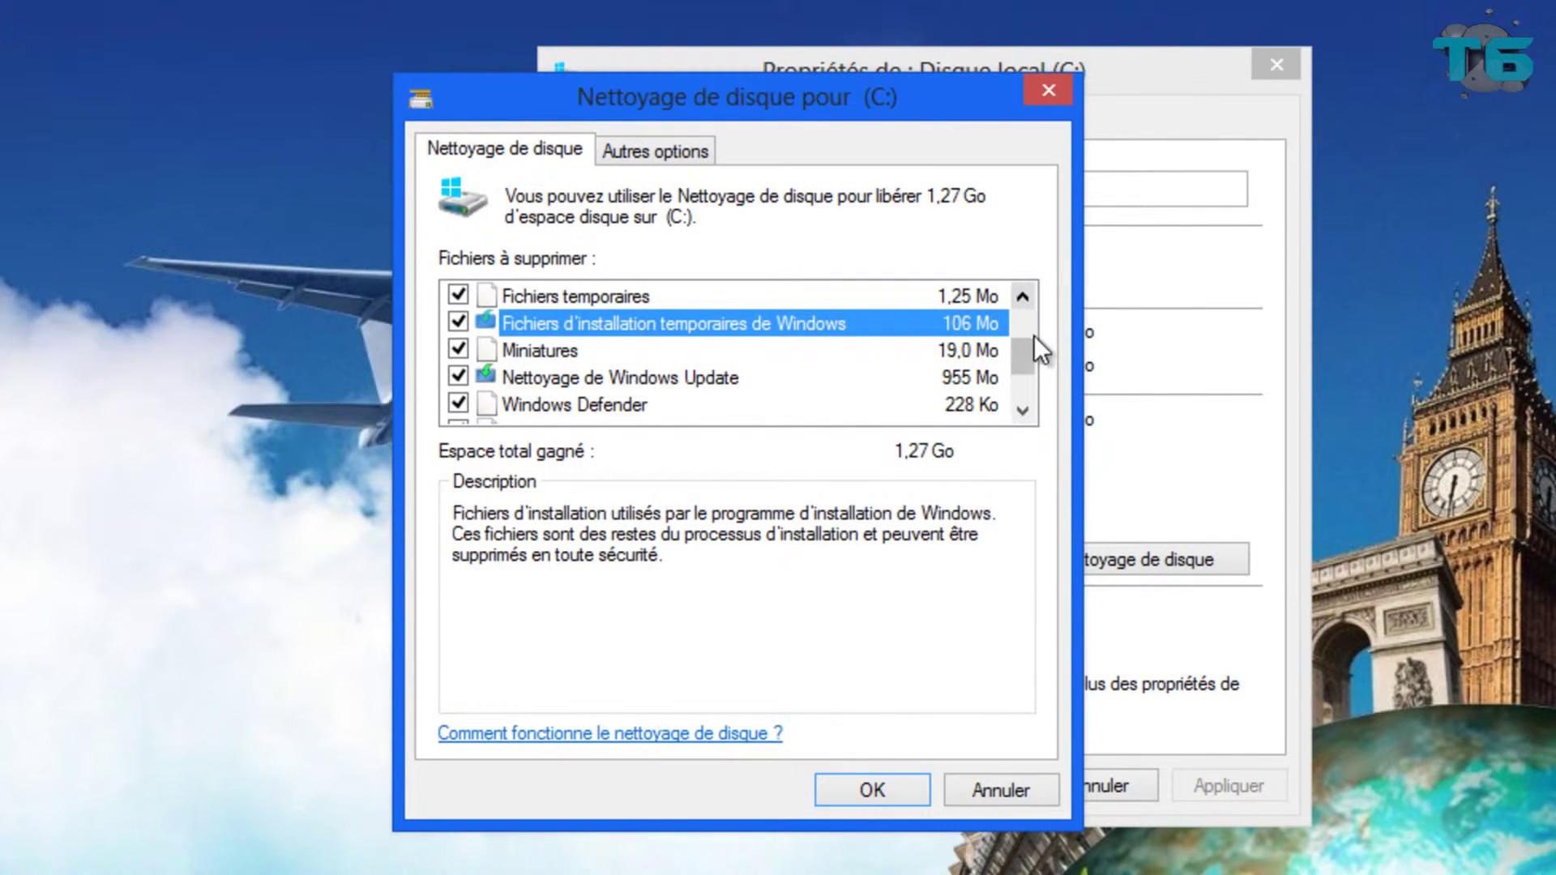
pyautogui.scroll(4, 1023, 339)
pyautogui.click(451, 375)
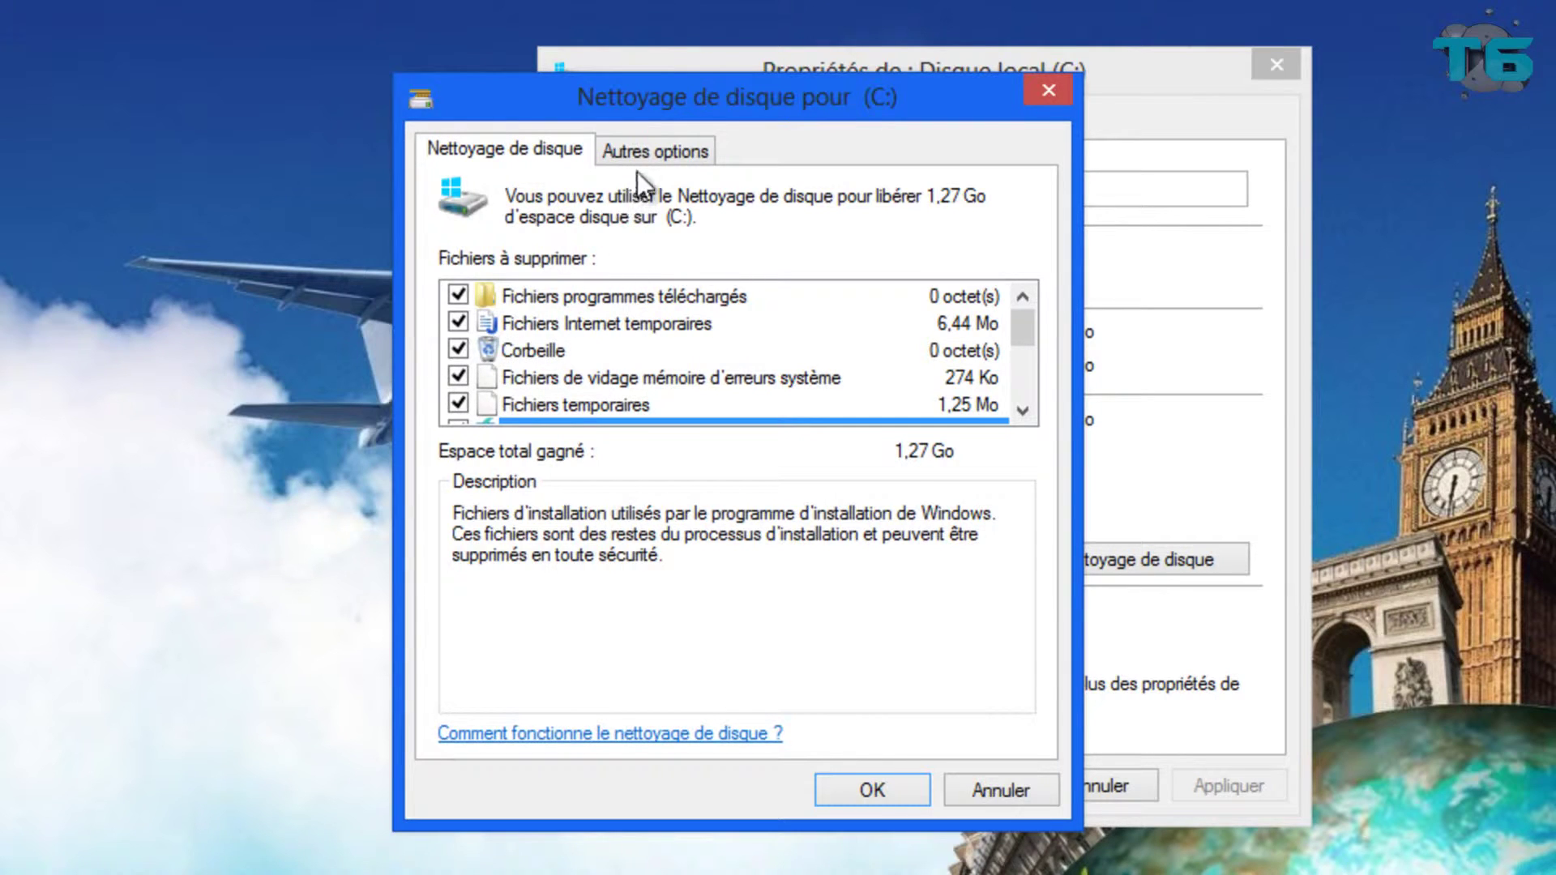
# - Delete all system restore points except the most recent one
pyautogui.click(696, 154)
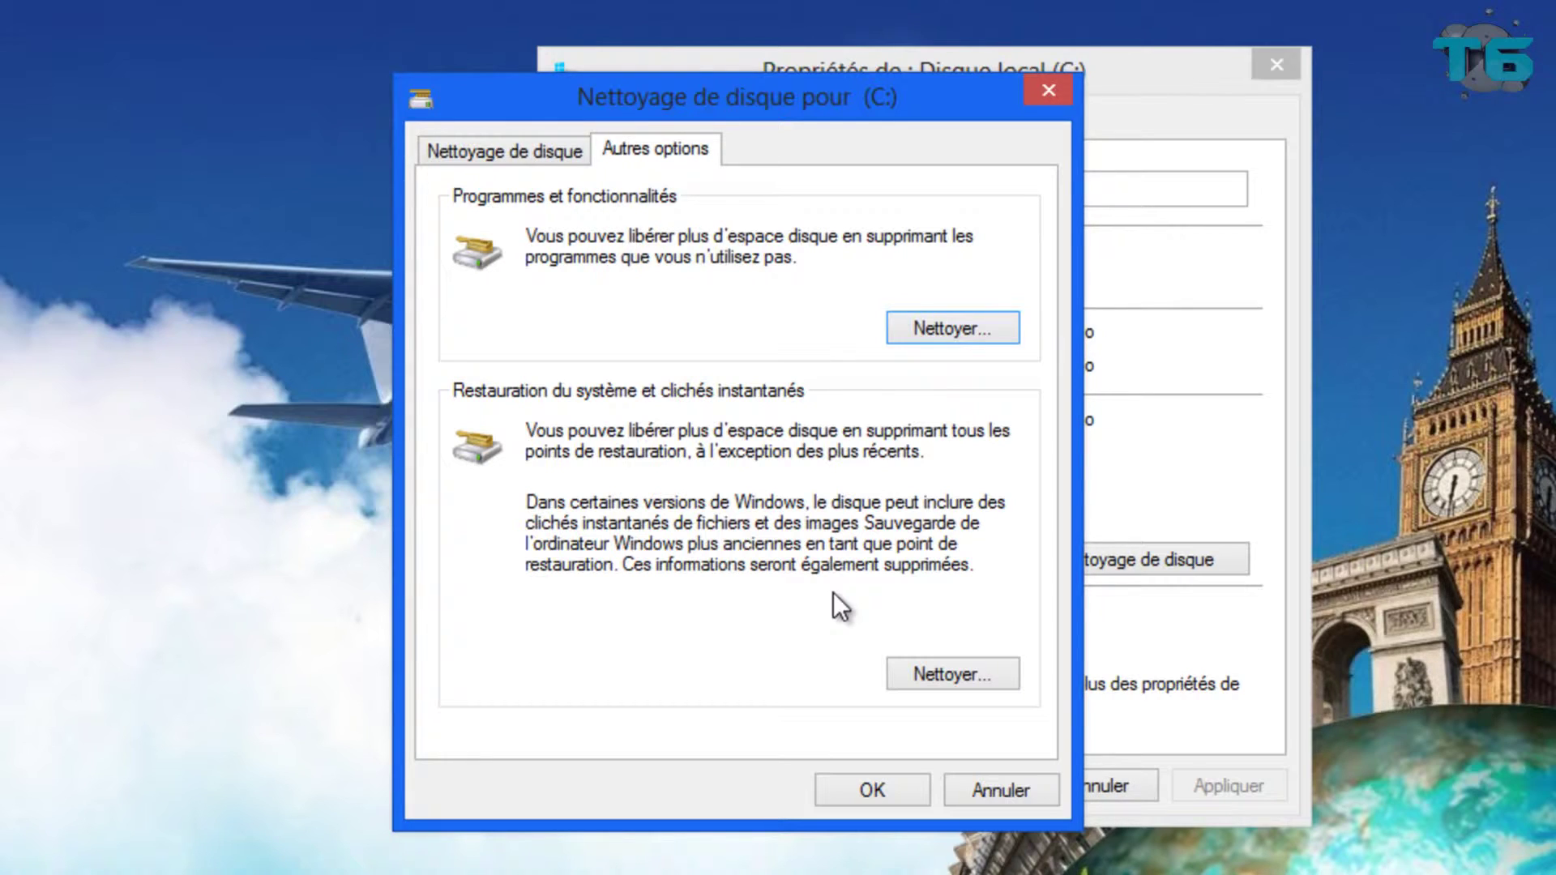
pyautogui.click(950, 679)
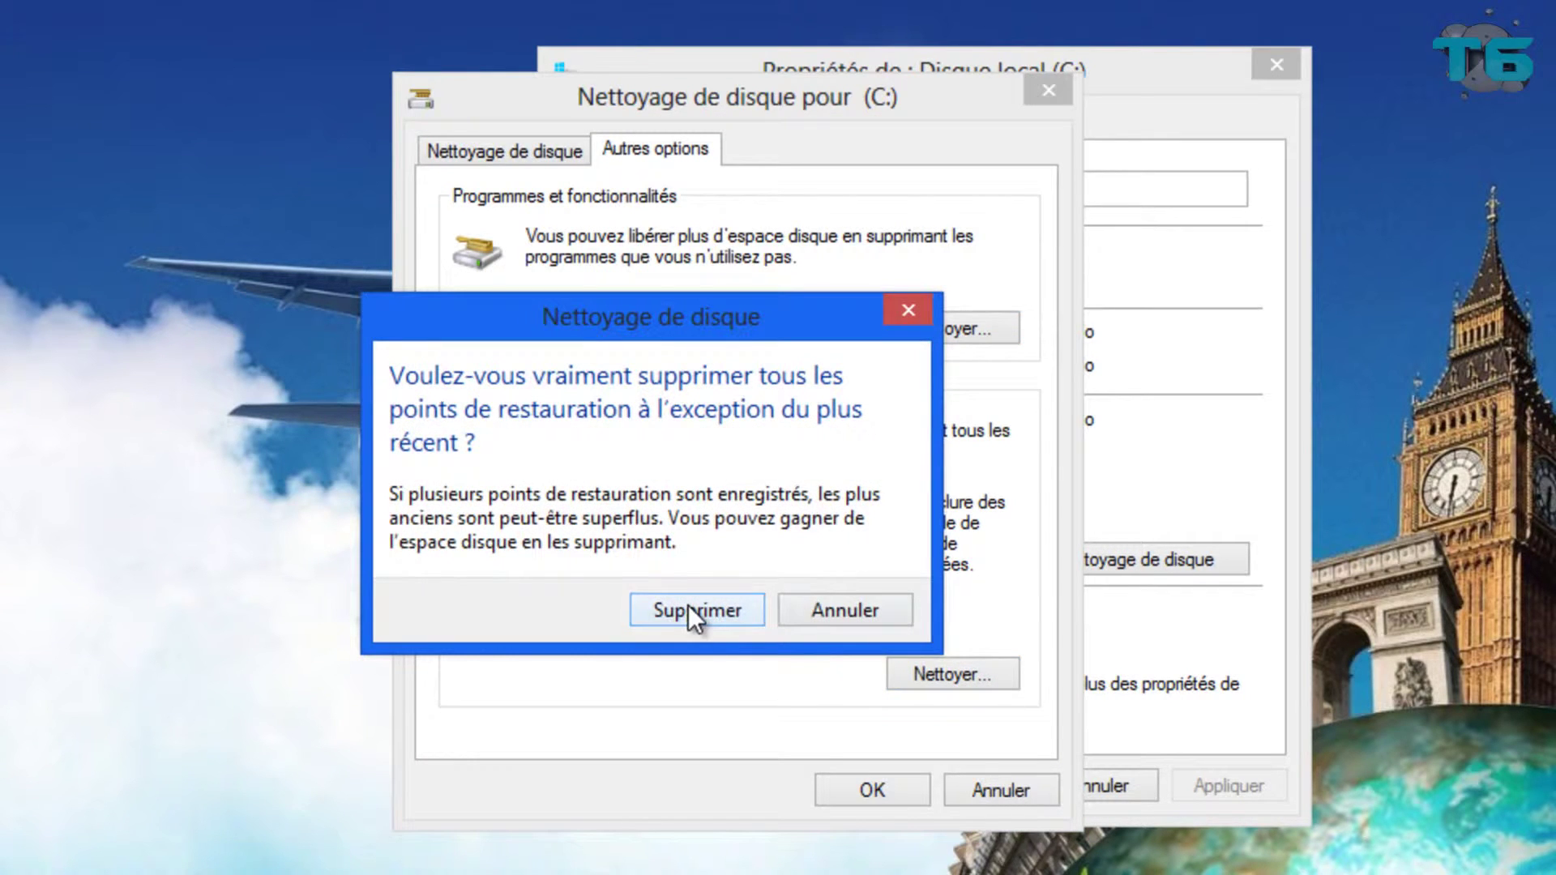
pyautogui.click(688, 606)
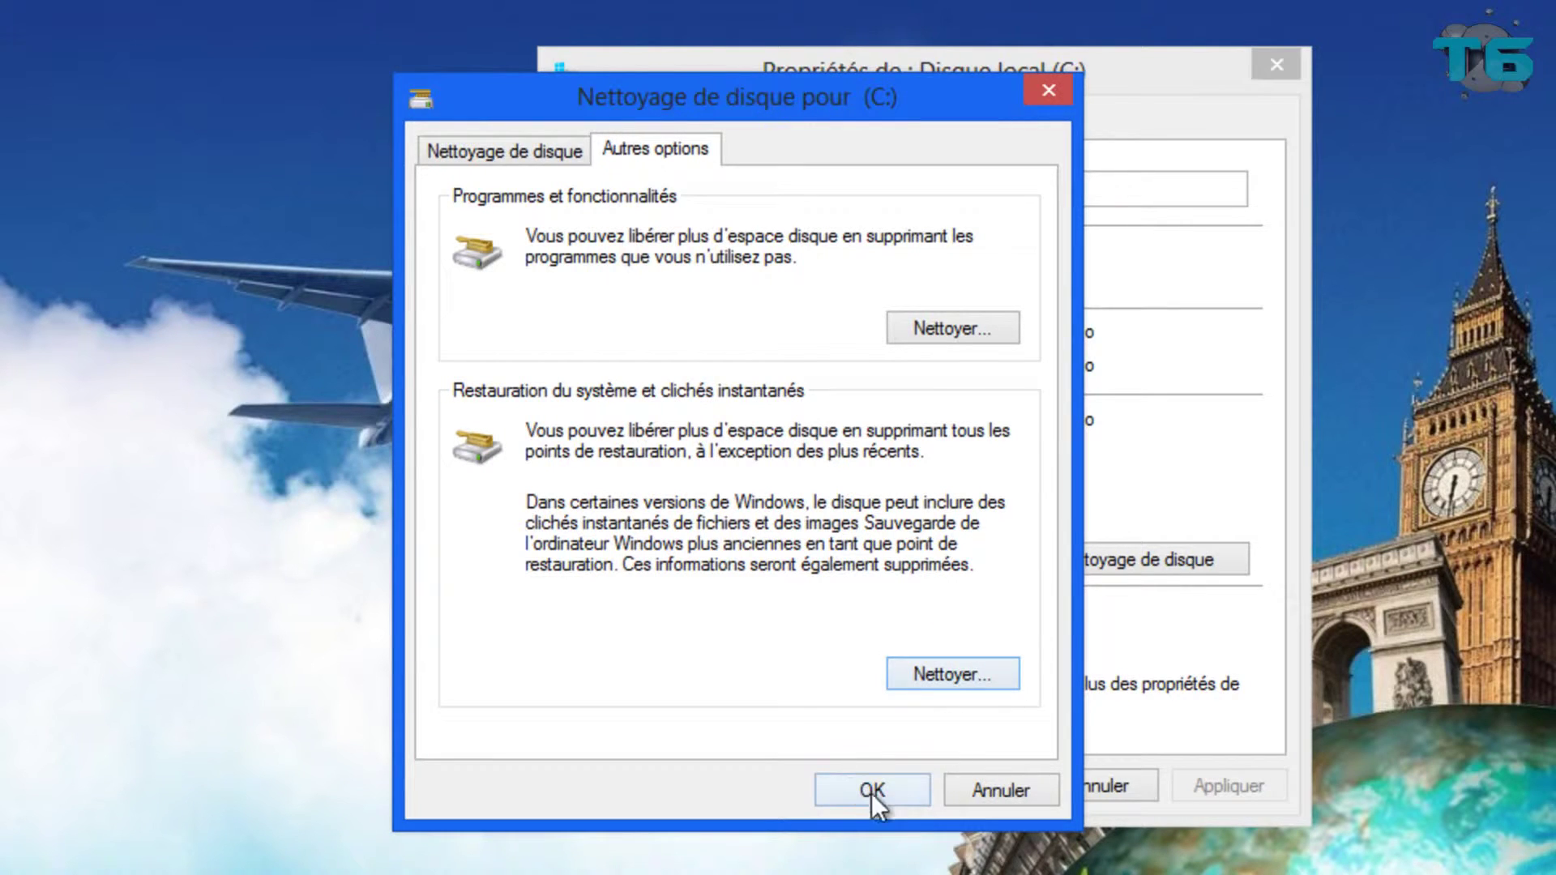
# - Run the cleanup of the marked file categories on C: and confirm their permanent deletion
pyautogui.click(558, 151)
pyautogui.click(693, 149)
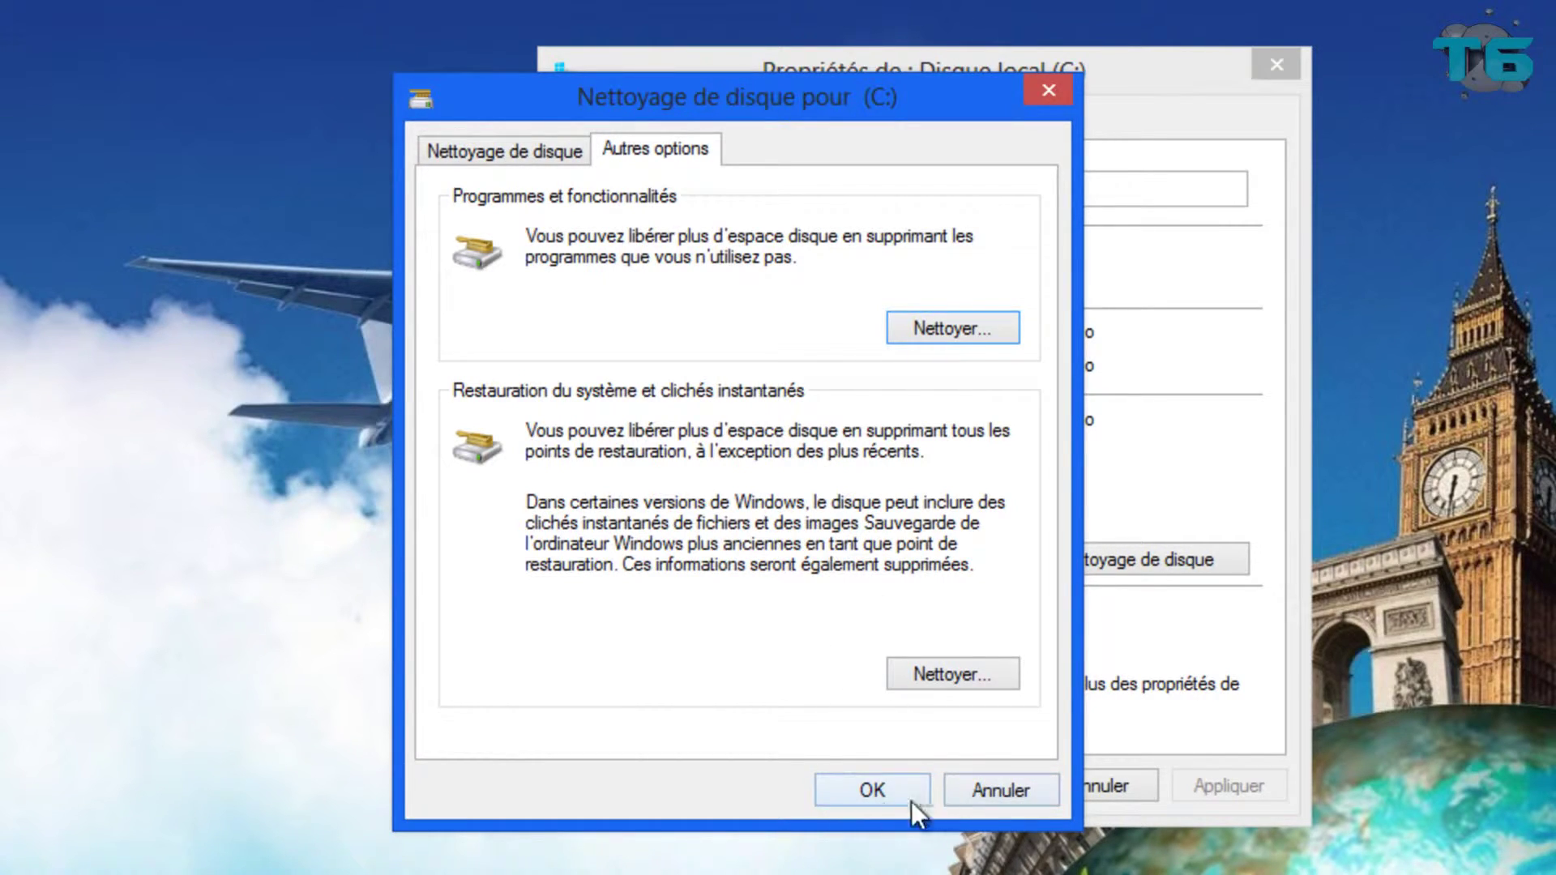
pyautogui.click(544, 159)
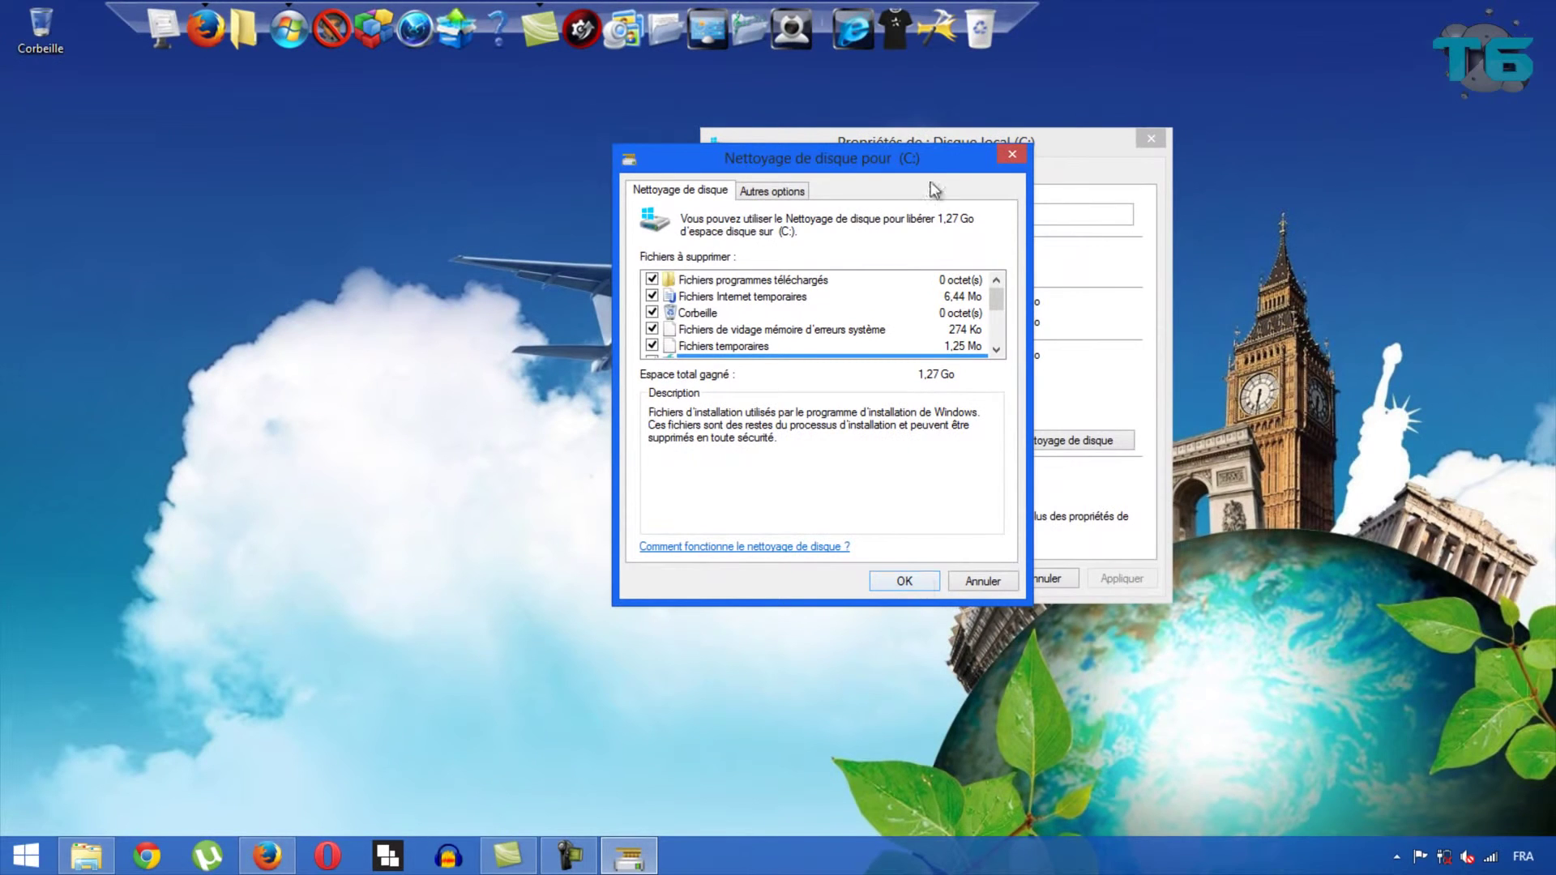
pyautogui.moveTo(932, 155); pyautogui.dragTo(1094, 342)
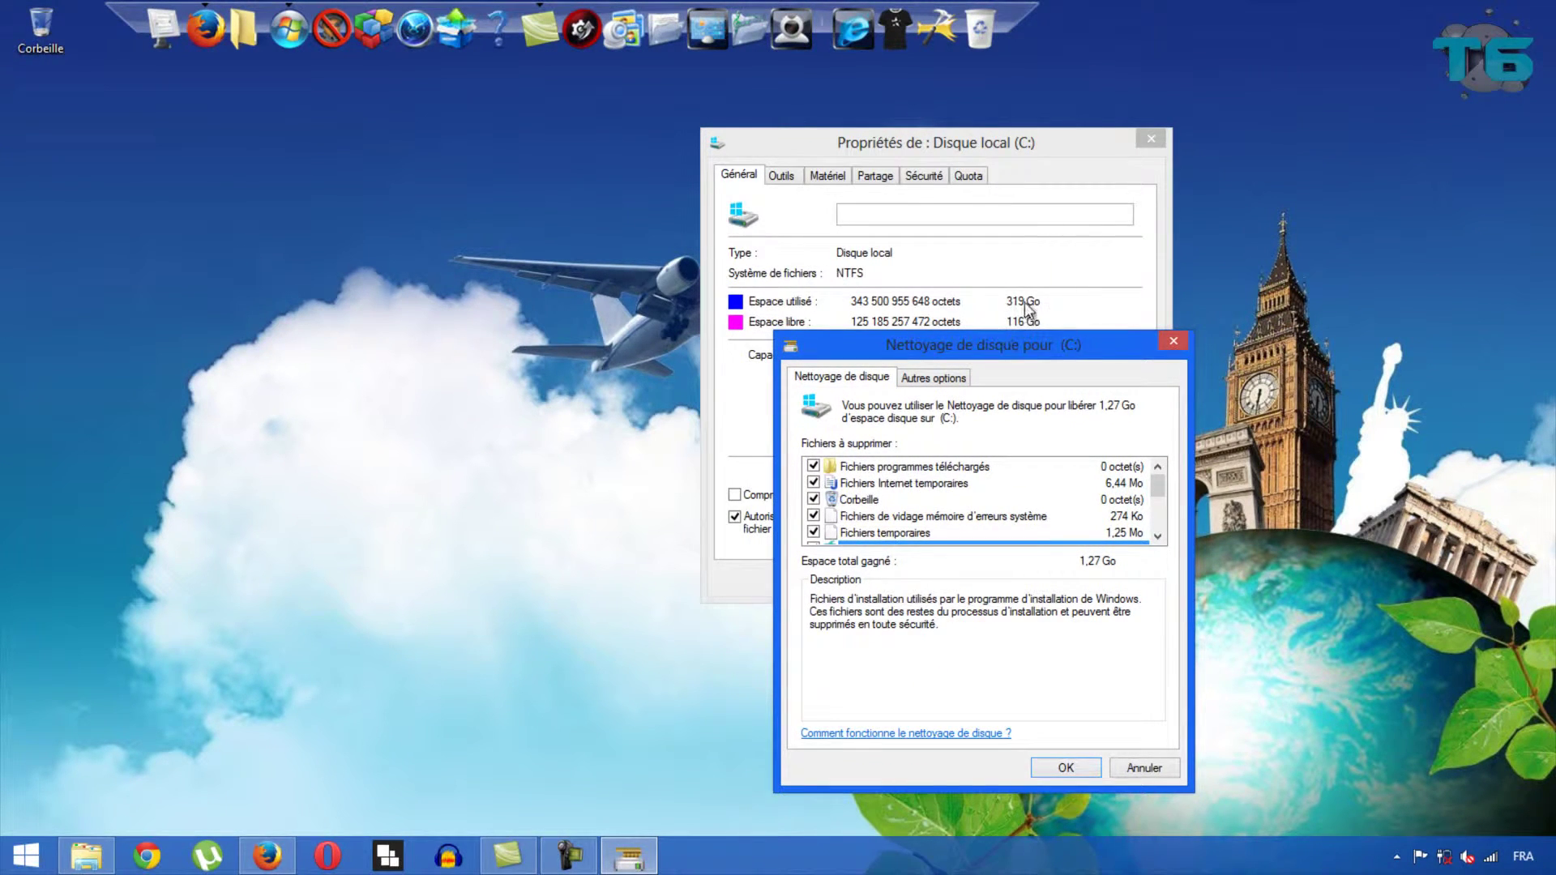
pyautogui.click(1087, 766)
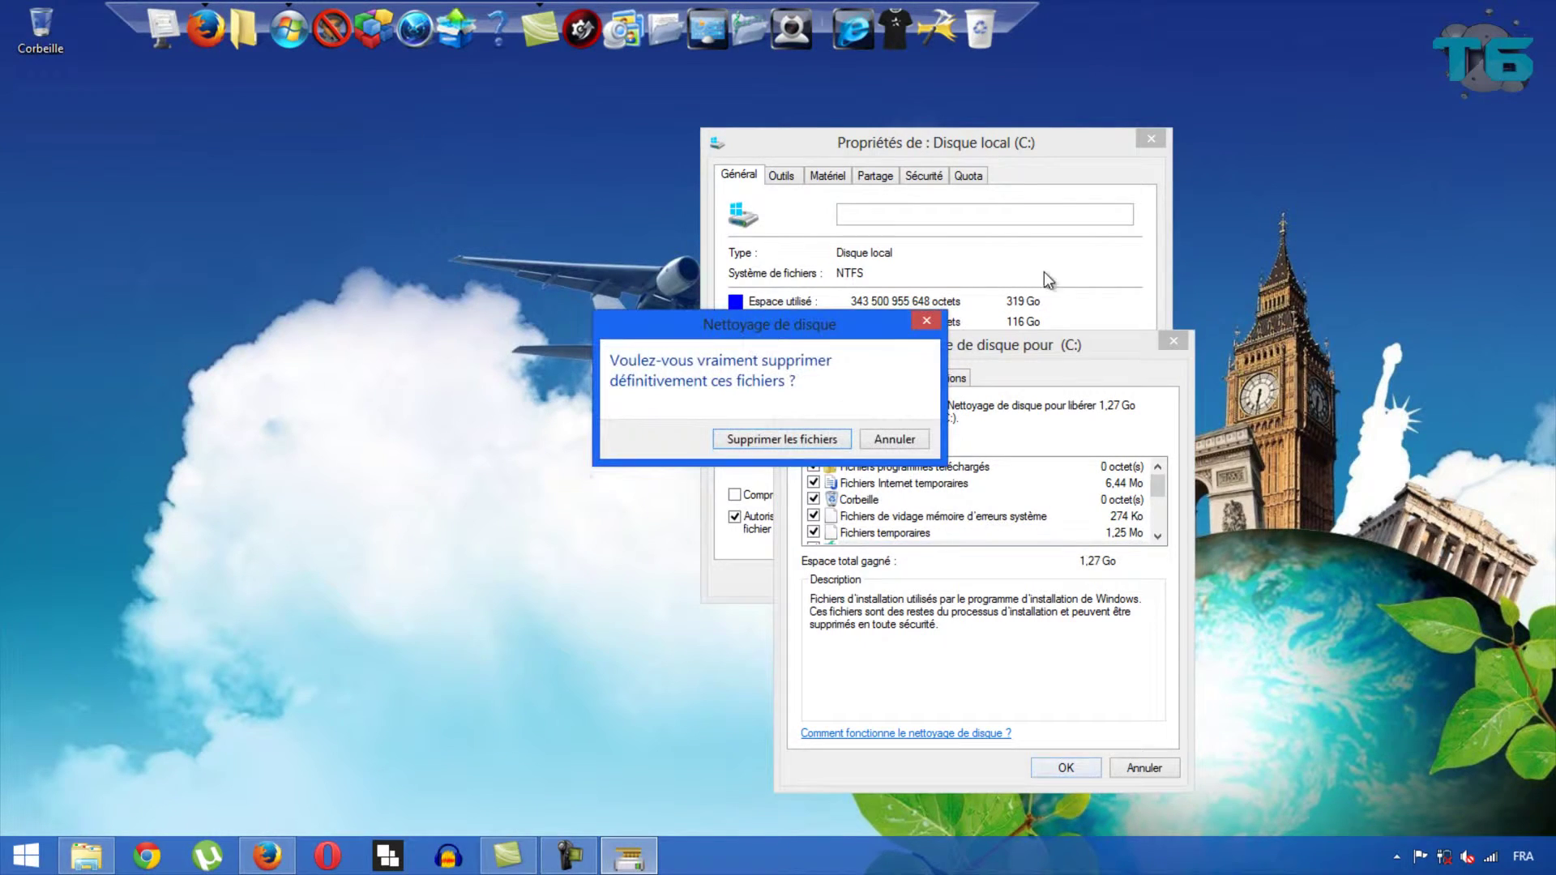
pyautogui.click(823, 435)
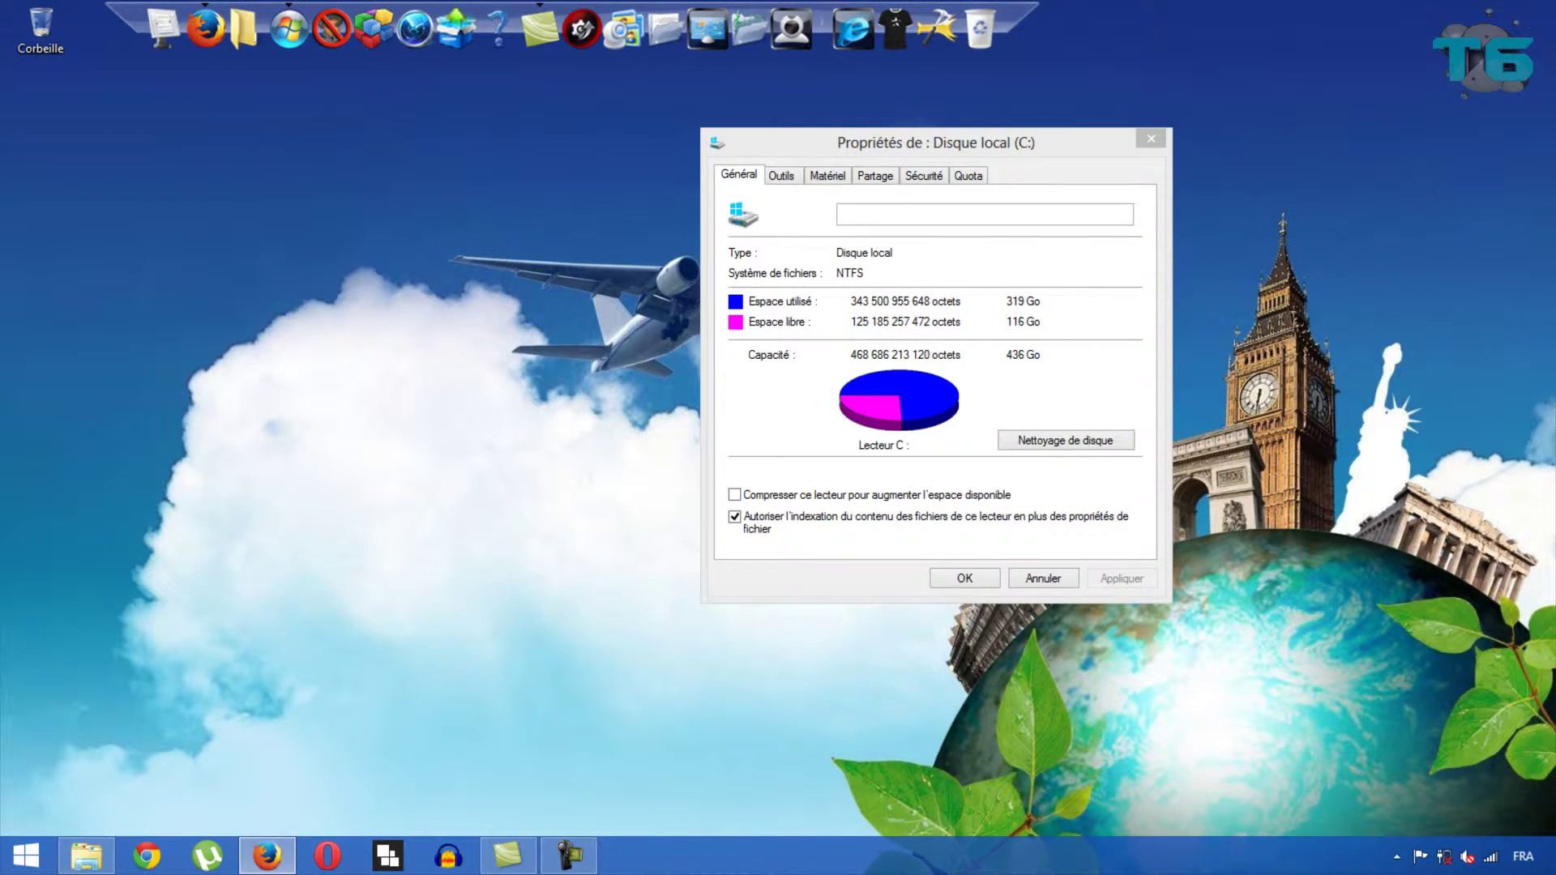
# - Check the used and free space of C: in its properties and close them
pyautogui.click(1005, 306)
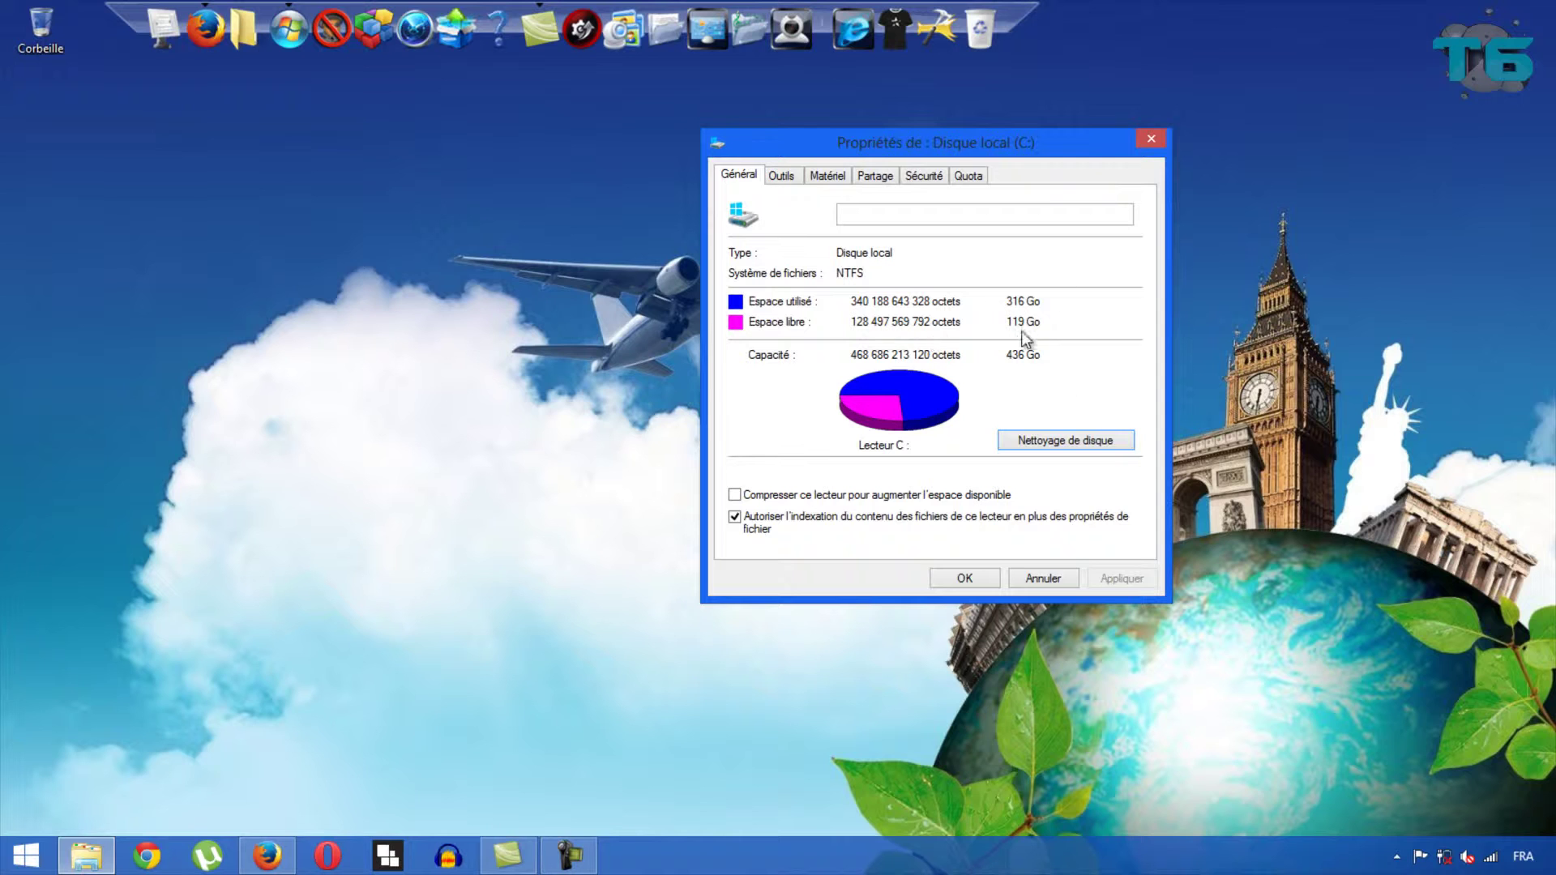
pyautogui.click(964, 578)
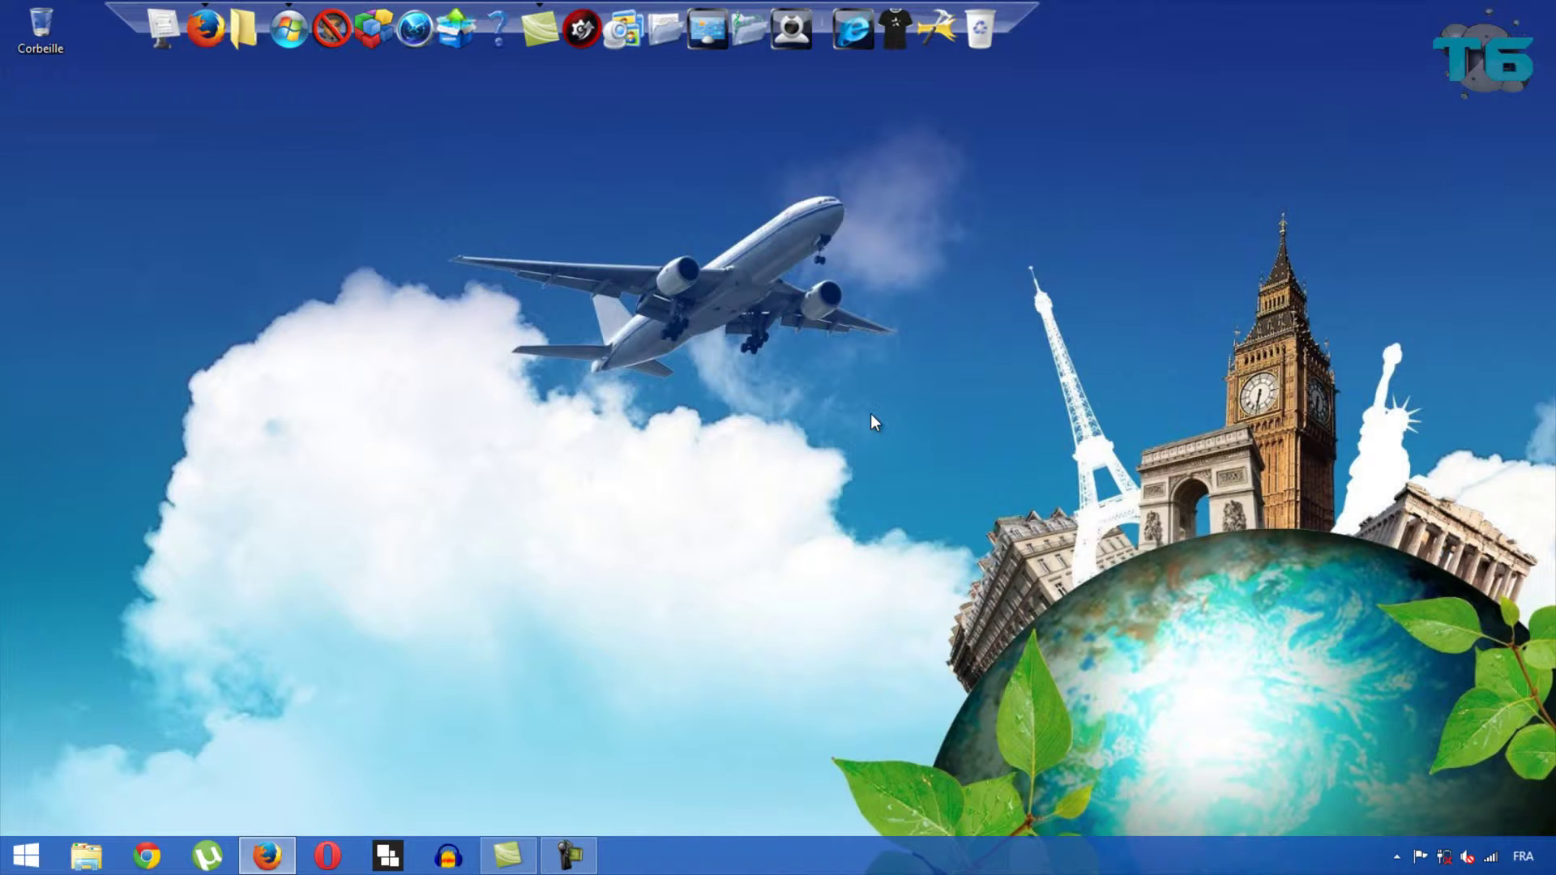
# - Switch to Firefox with the IObit Advanced SystemCare 7 Free page open
pyautogui.click(268, 856)
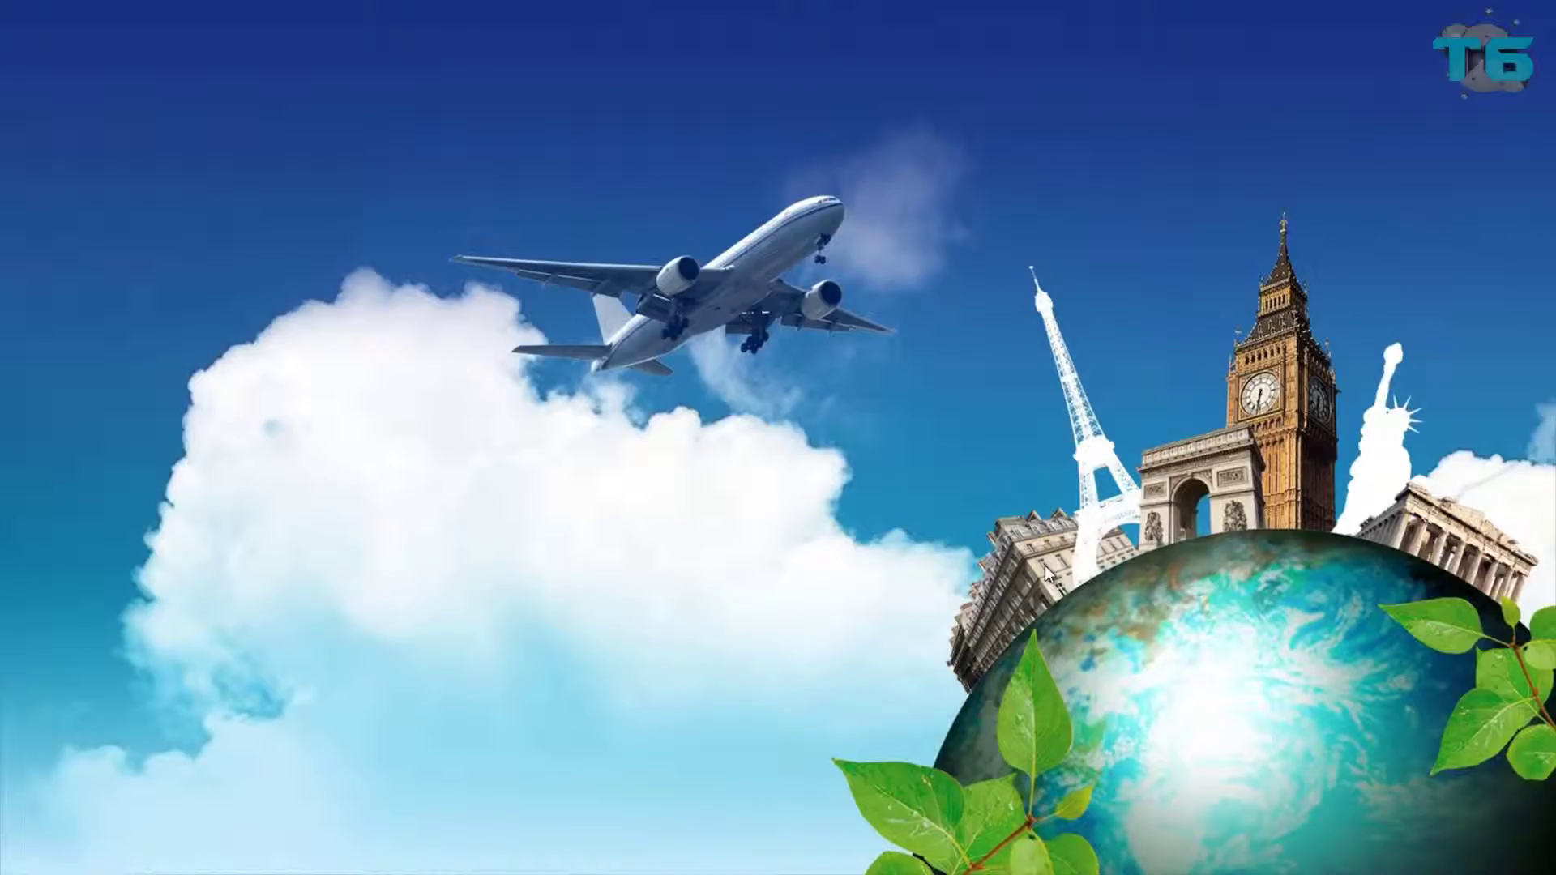
pyautogui.scroll(-5, 1047, 565)
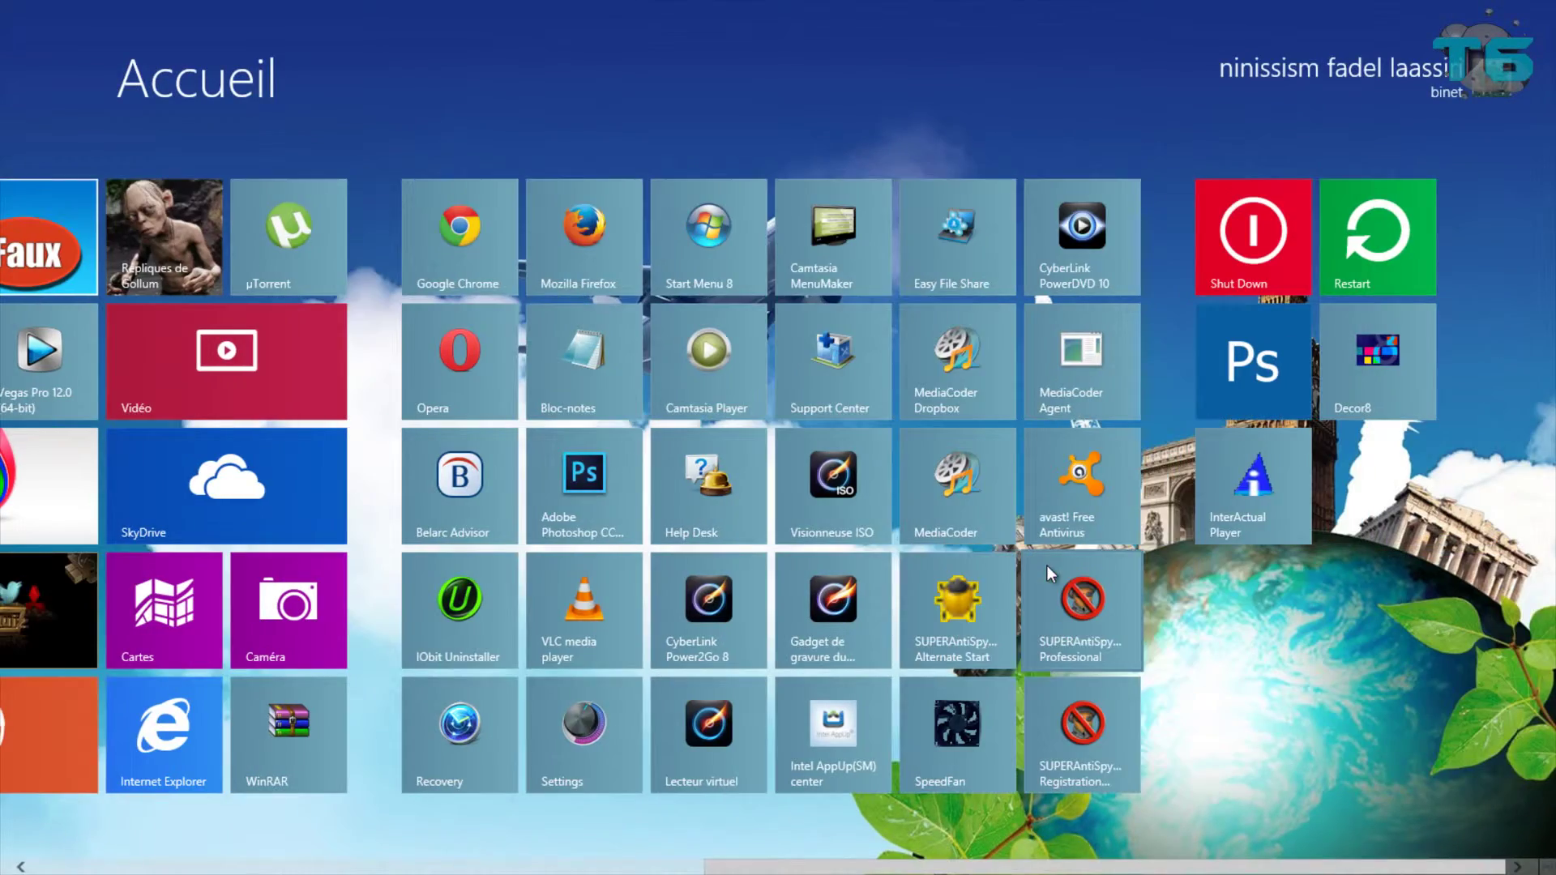
pyautogui.scroll(5, 567, 776)
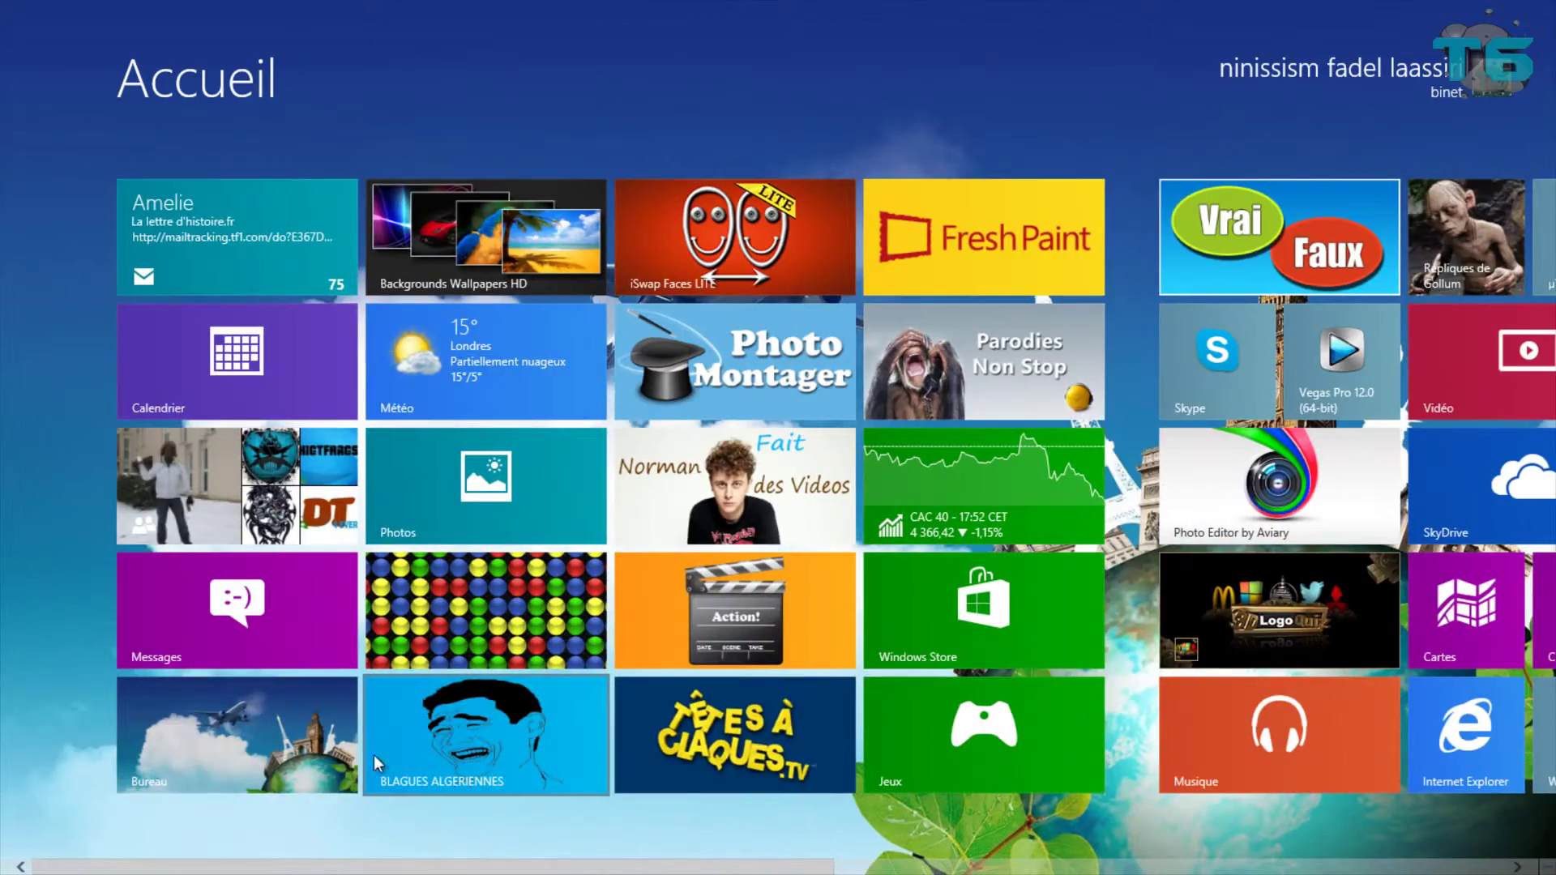
pyautogui.click(340, 774)
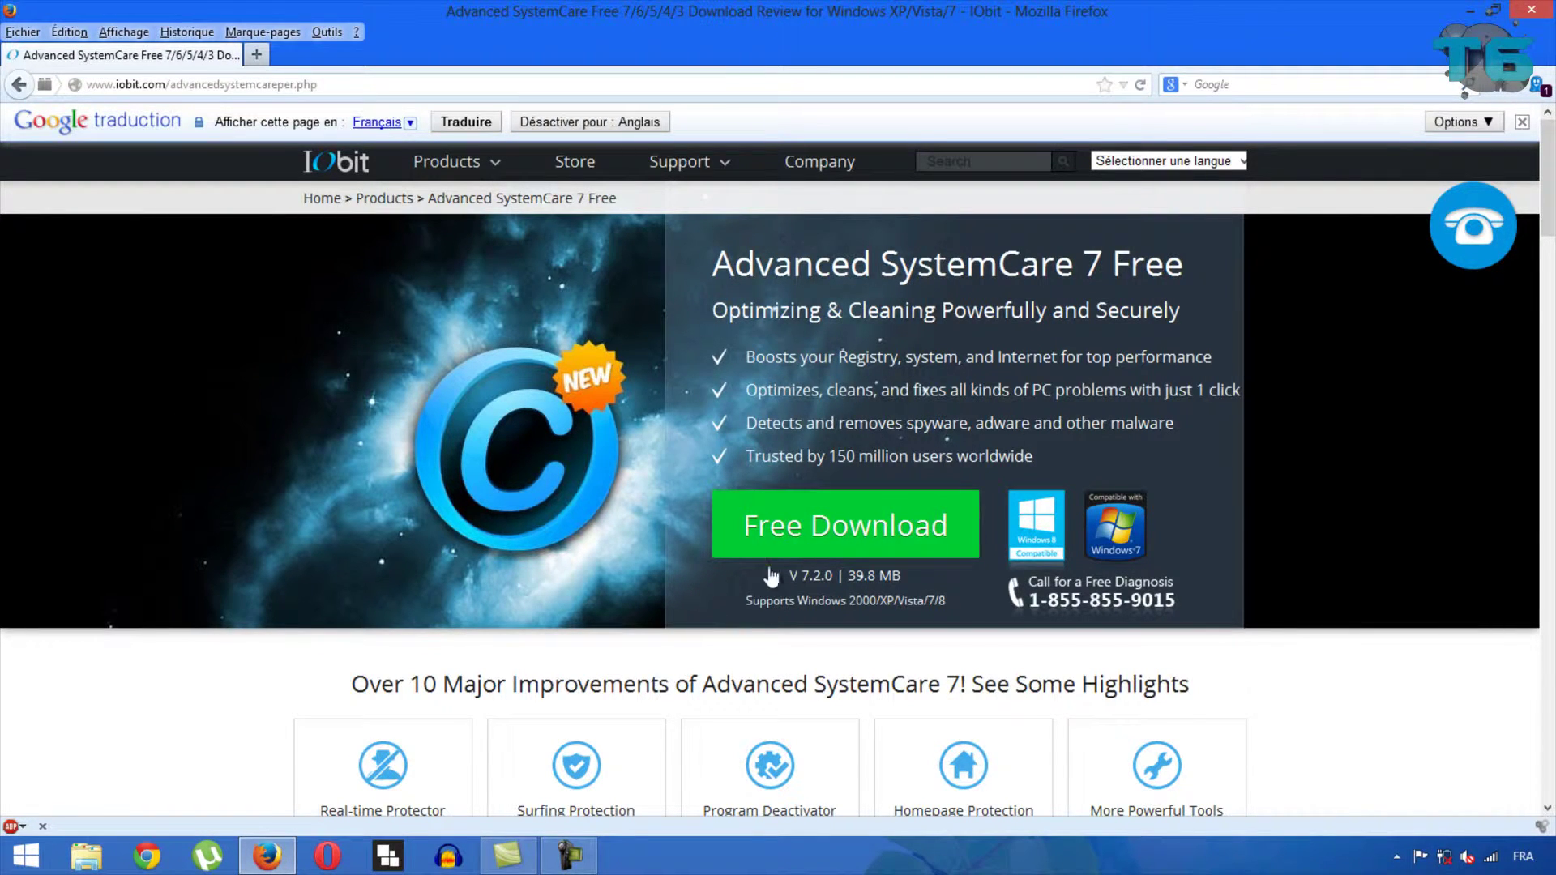
# - Request the free Advanced SystemCare installer through CNET Download.com, allowing the redirect that Firefox blocked
pyautogui.click(842, 528)
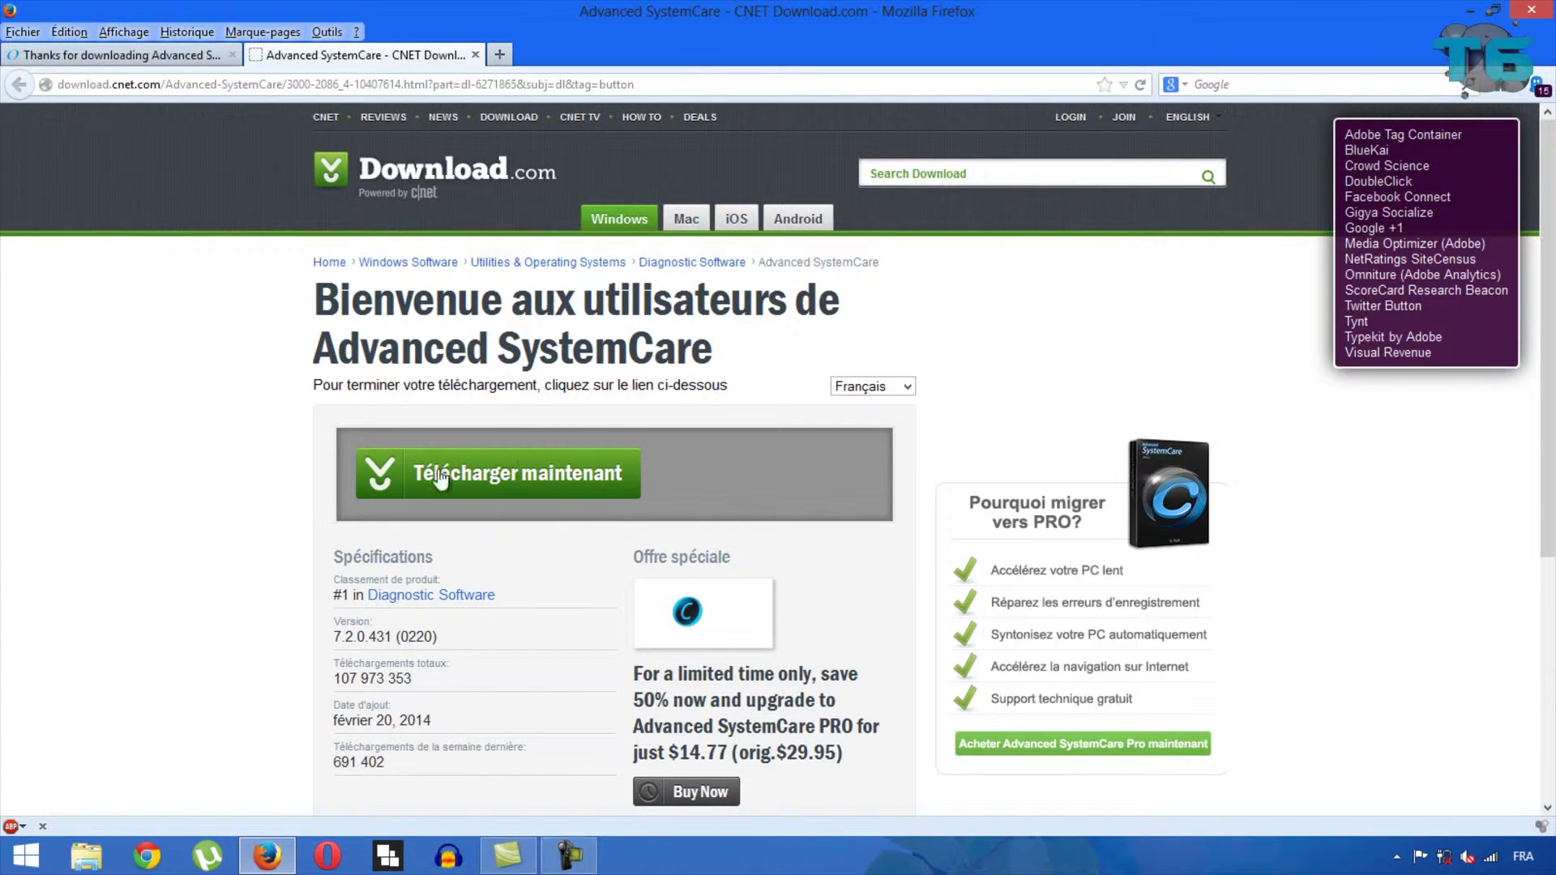
pyautogui.click(527, 476)
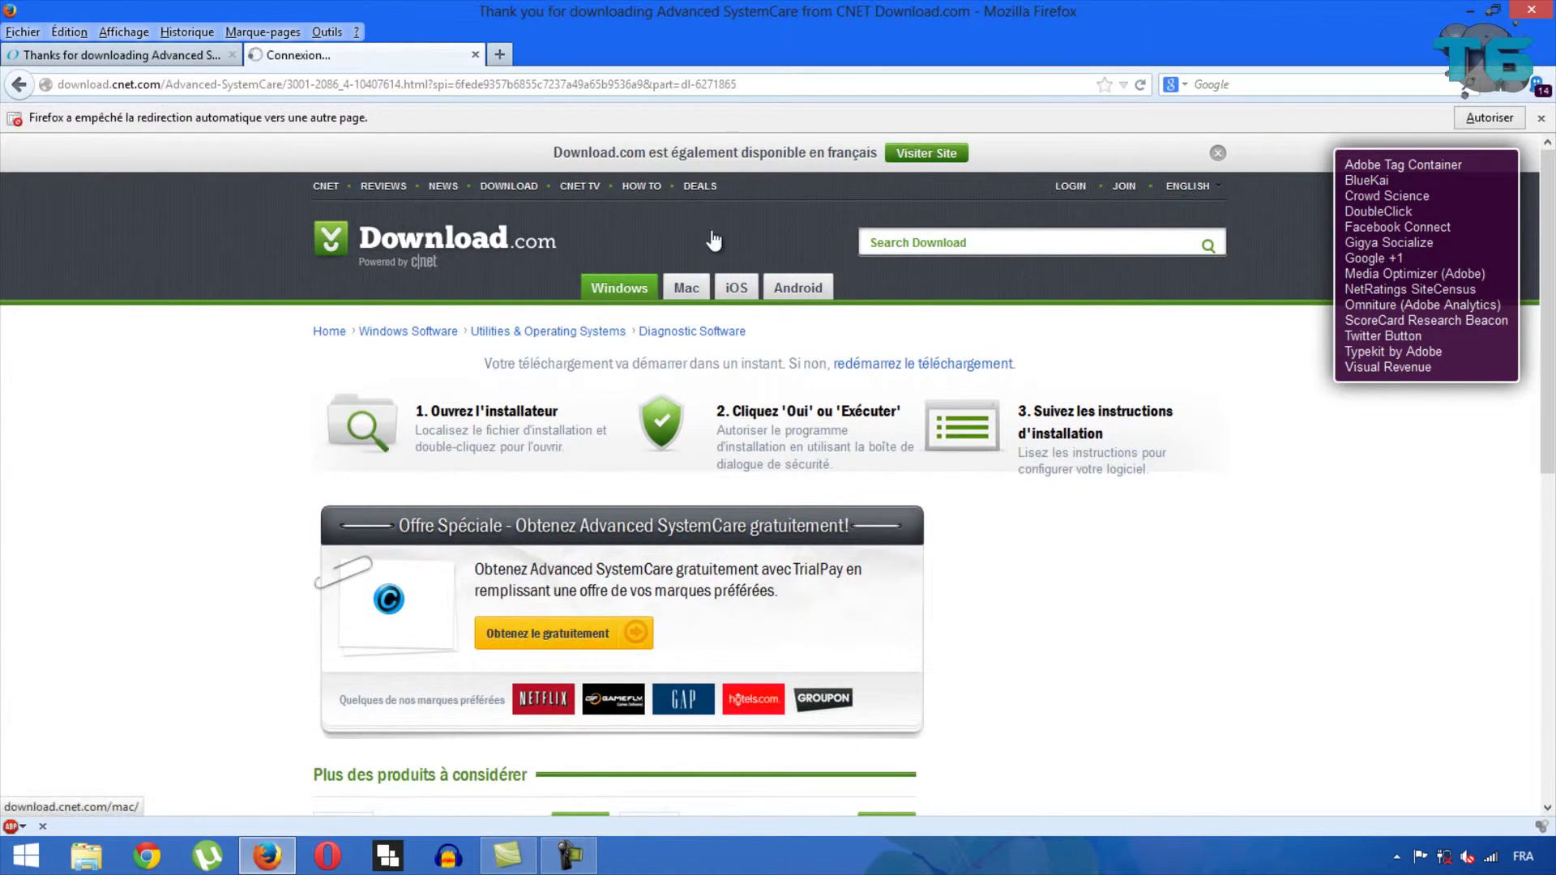
pyautogui.click(1500, 118)
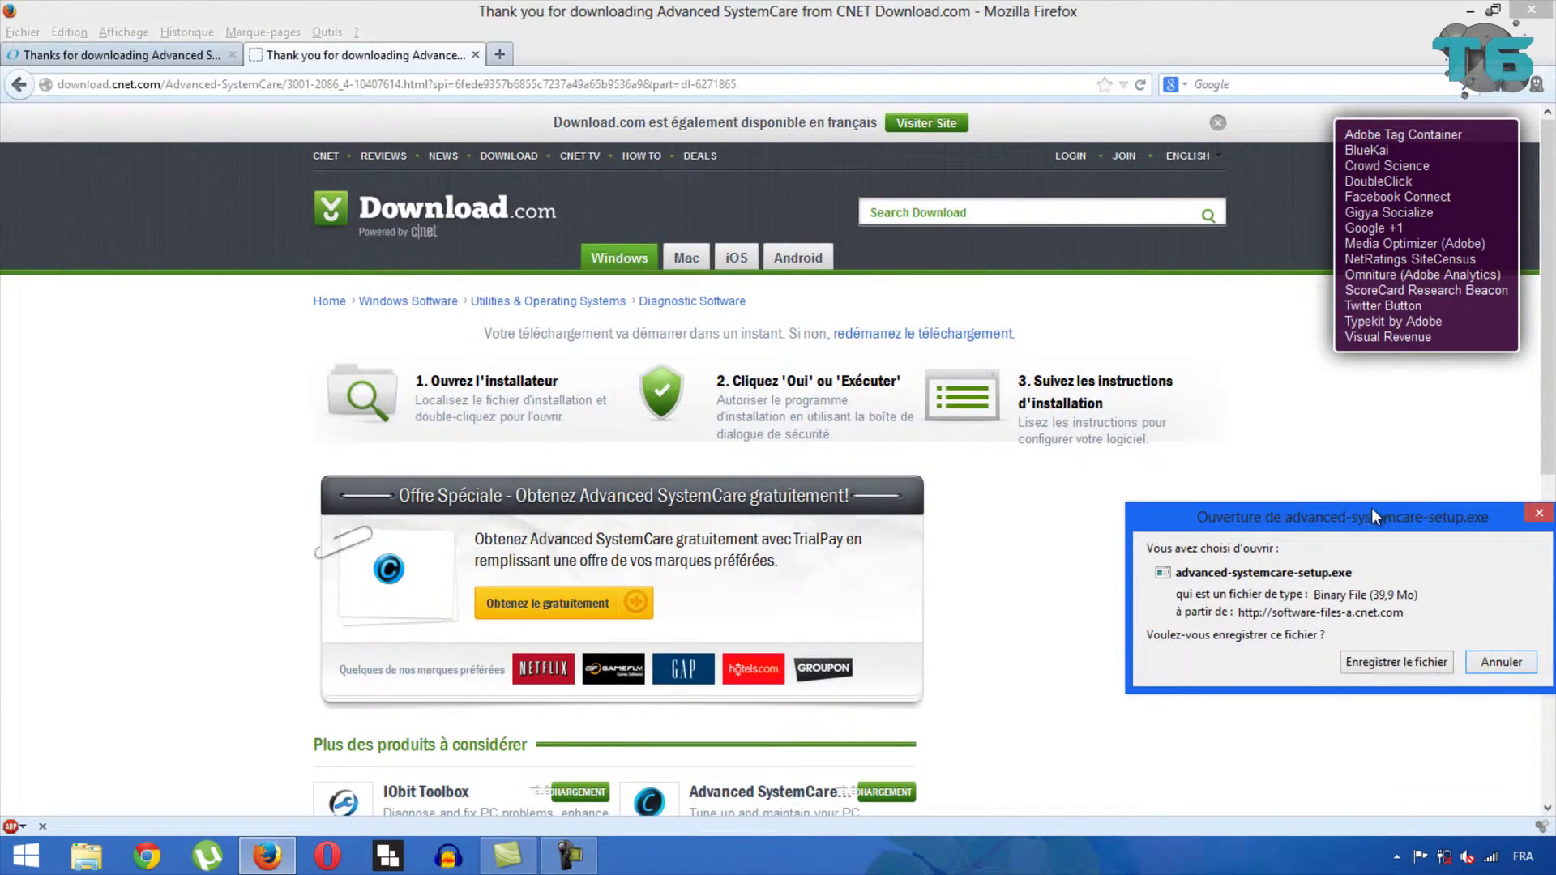
pyautogui.click(991, 530)
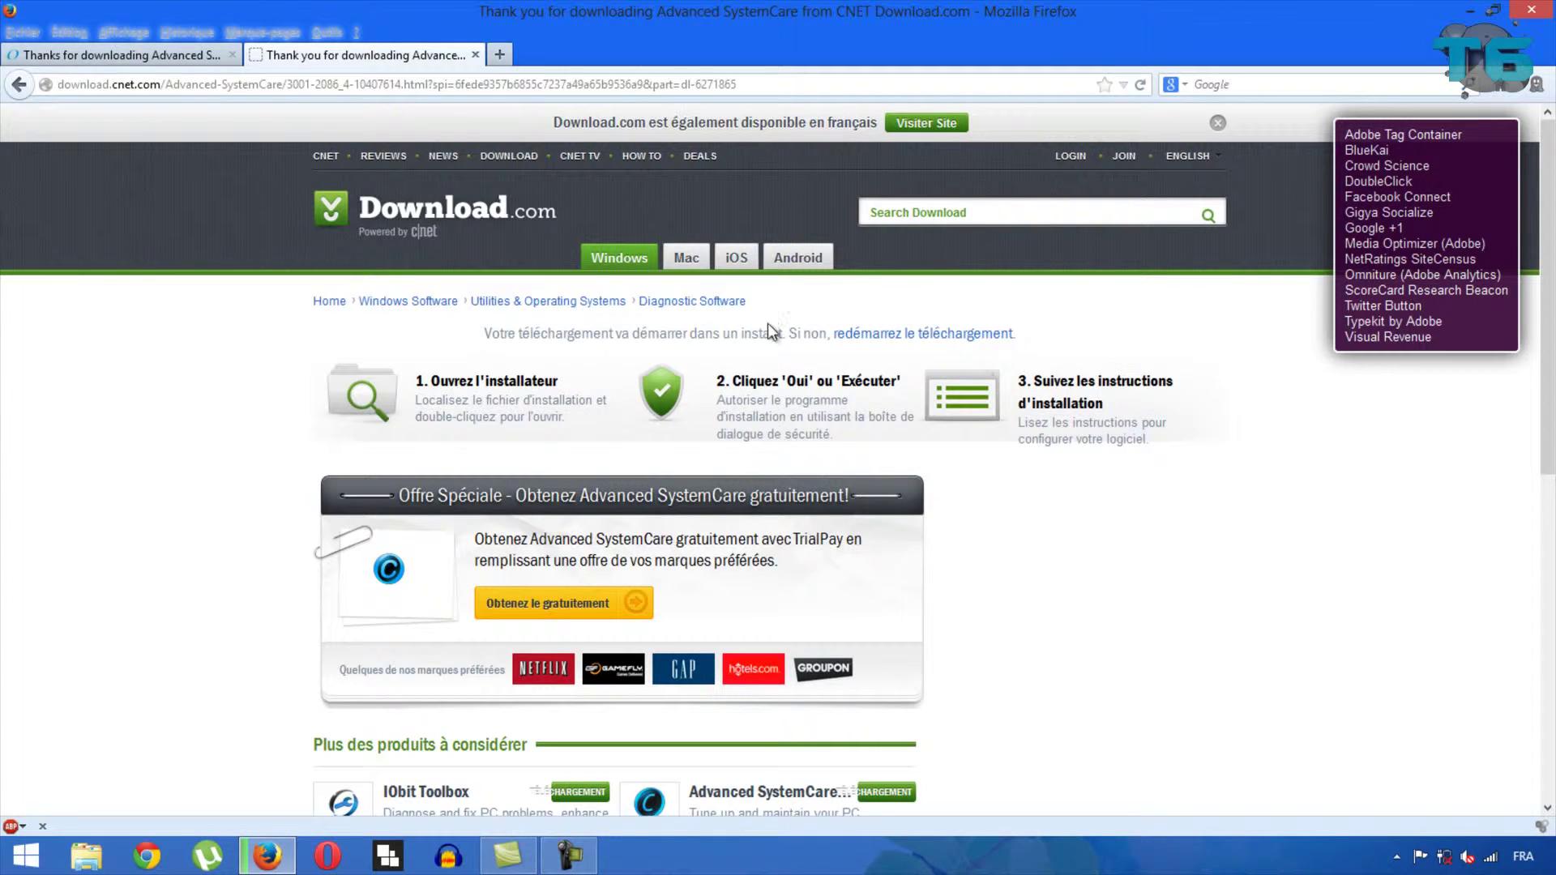
# - Launch the downloaded advanced-systemcare-setup.exe from the browser's download list, and close the library and Firefox
pyautogui.click(327, 32)
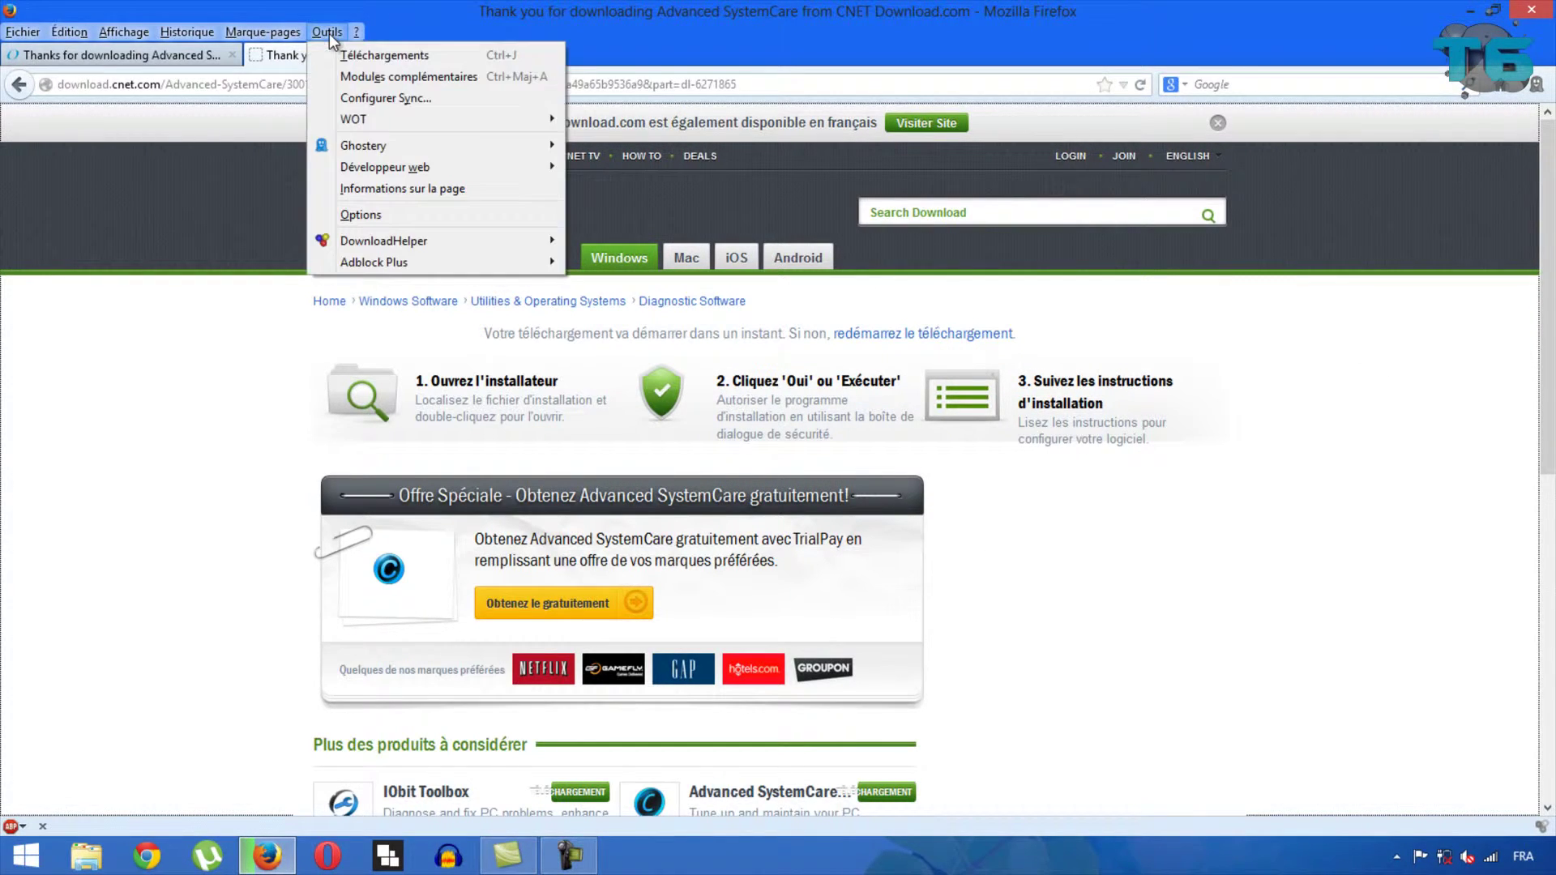
pyautogui.moveTo(355, 32)
pyautogui.click(216, 244)
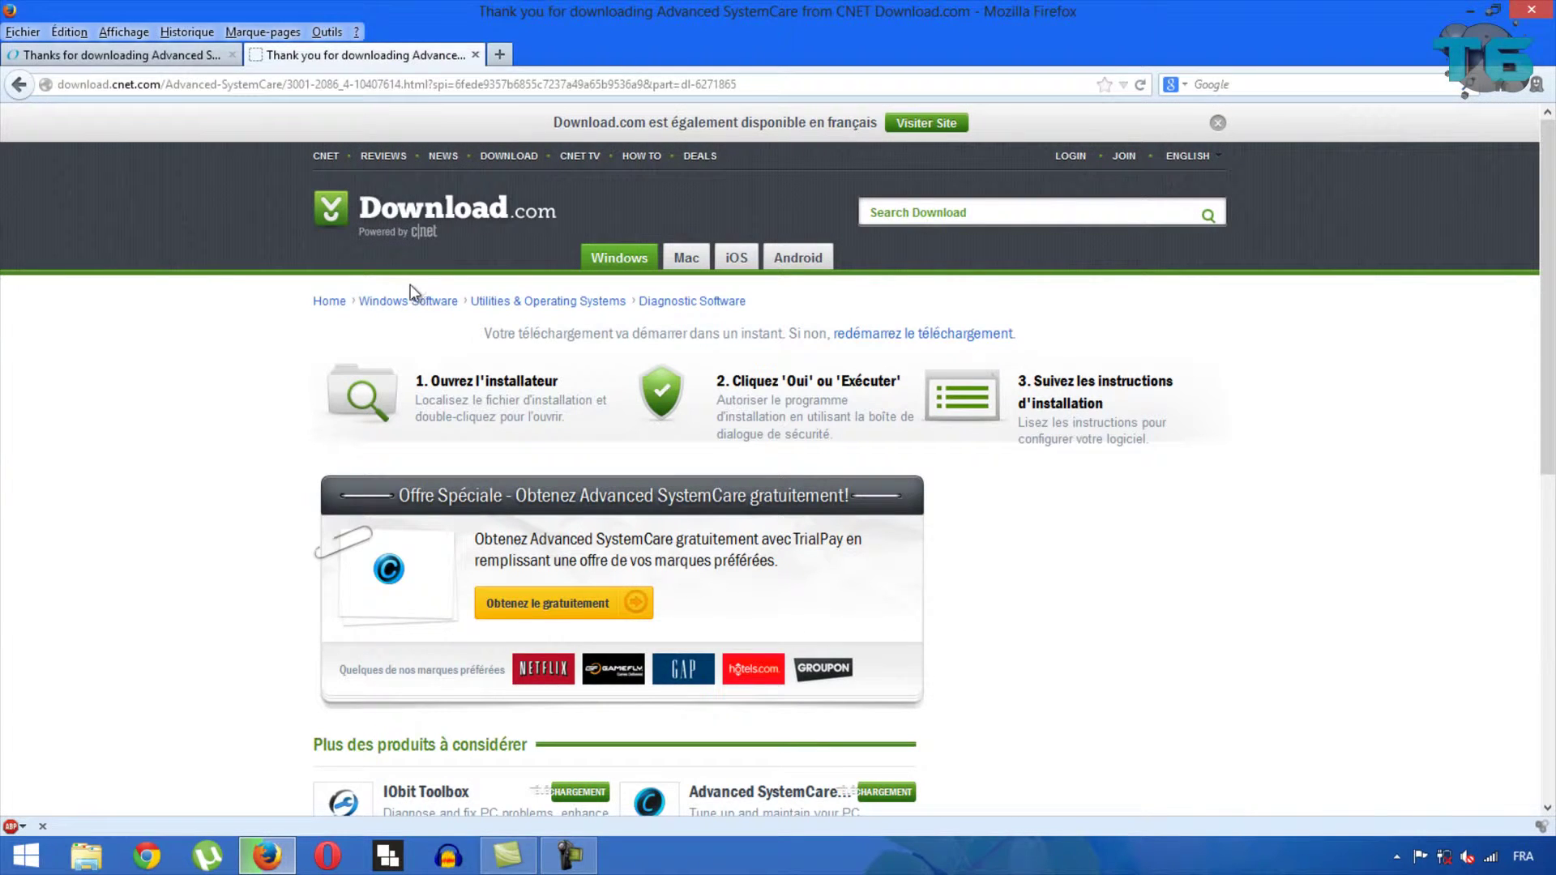
pyautogui.click(327, 33)
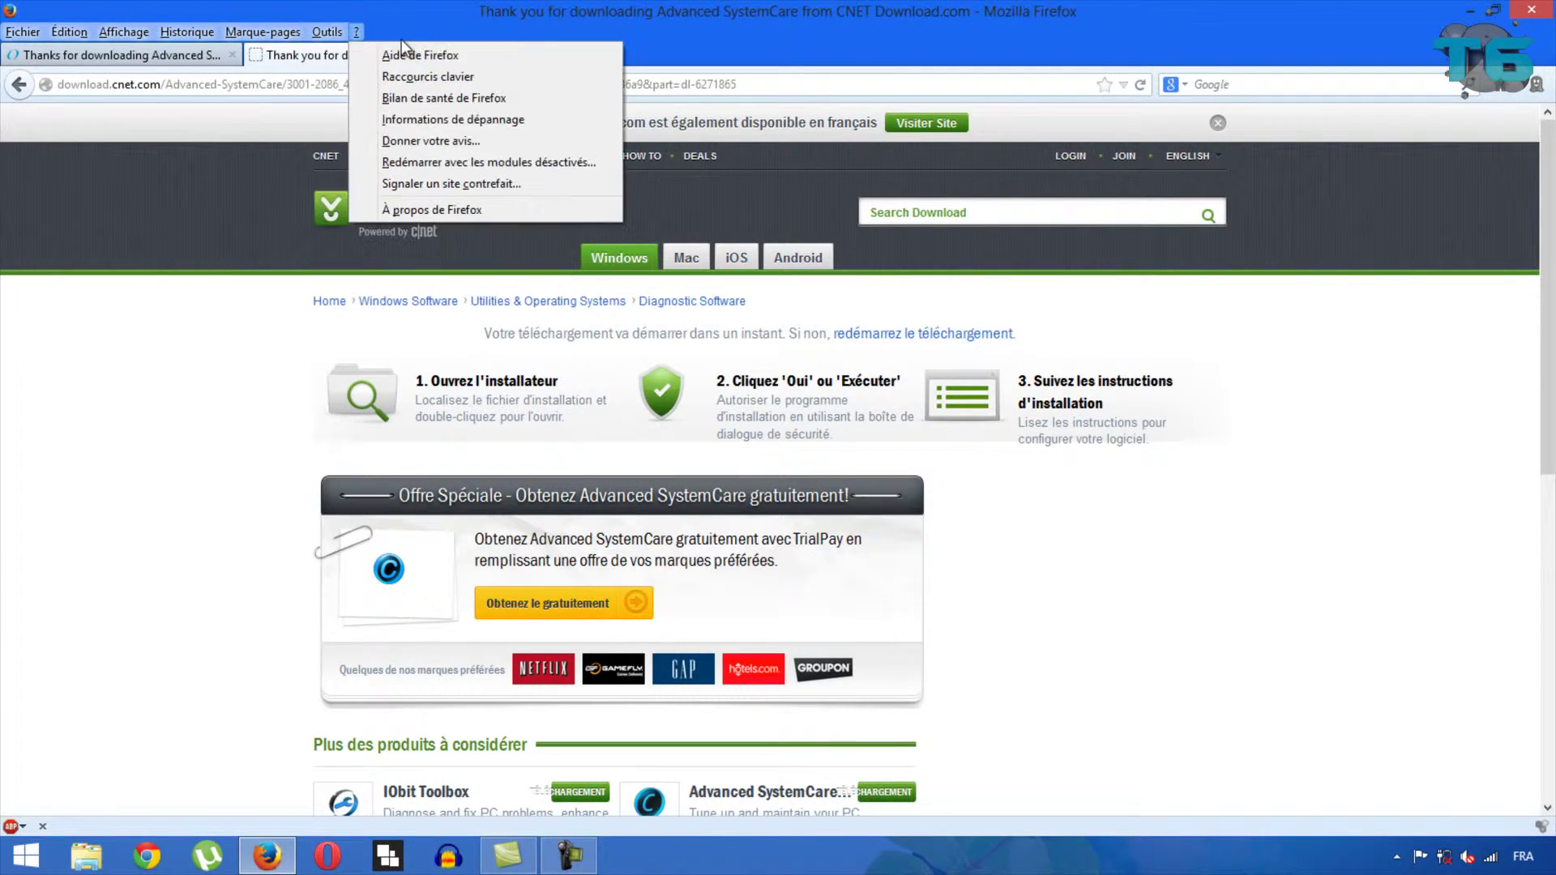
pyautogui.click(332, 53)
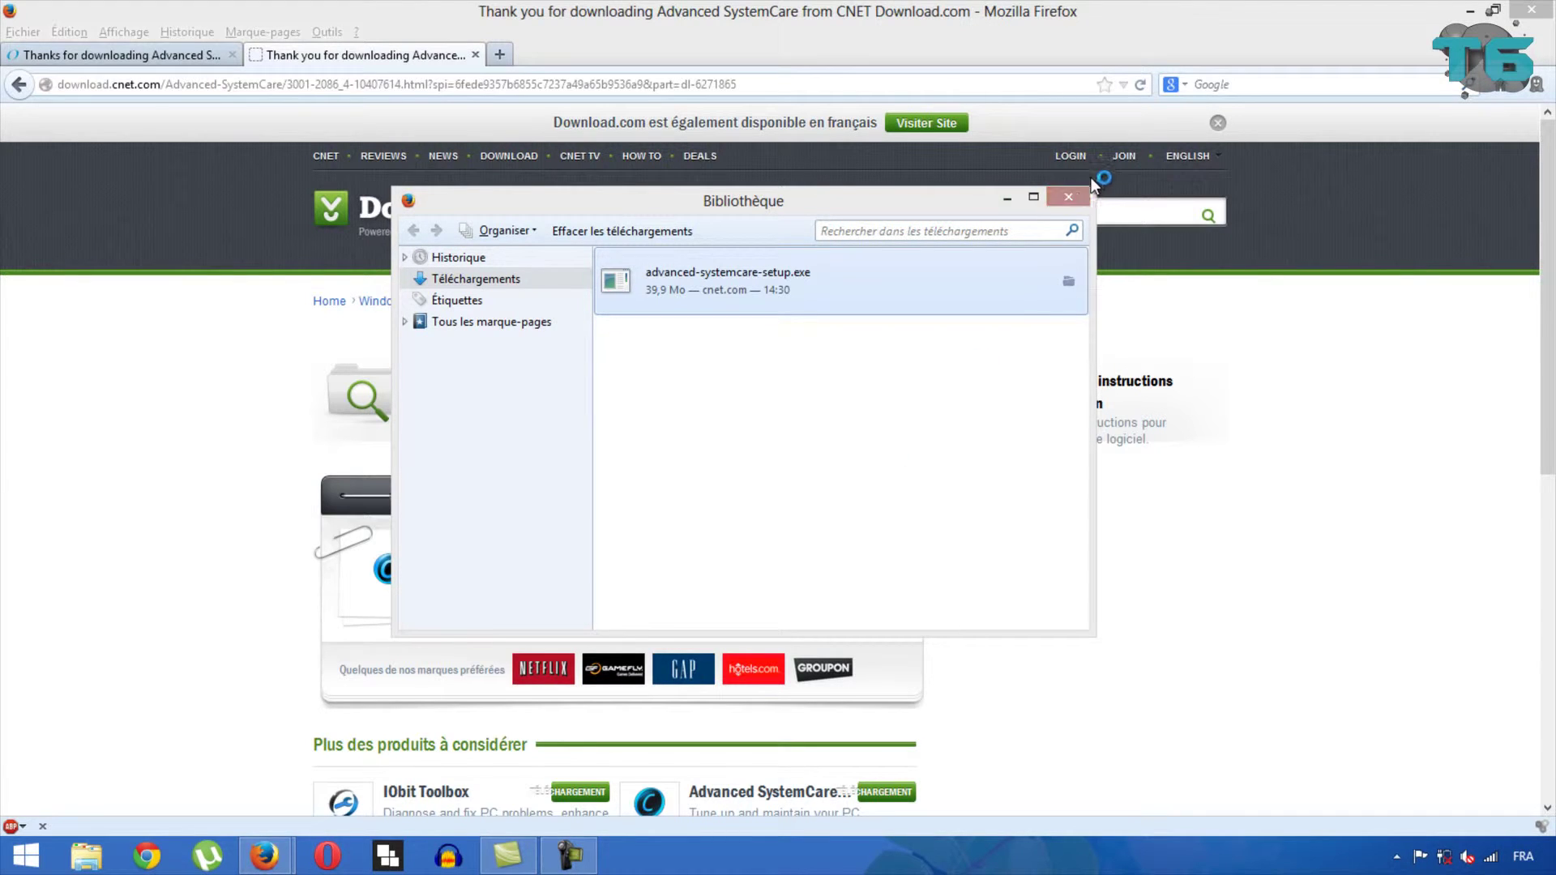
pyautogui.click(1068, 197)
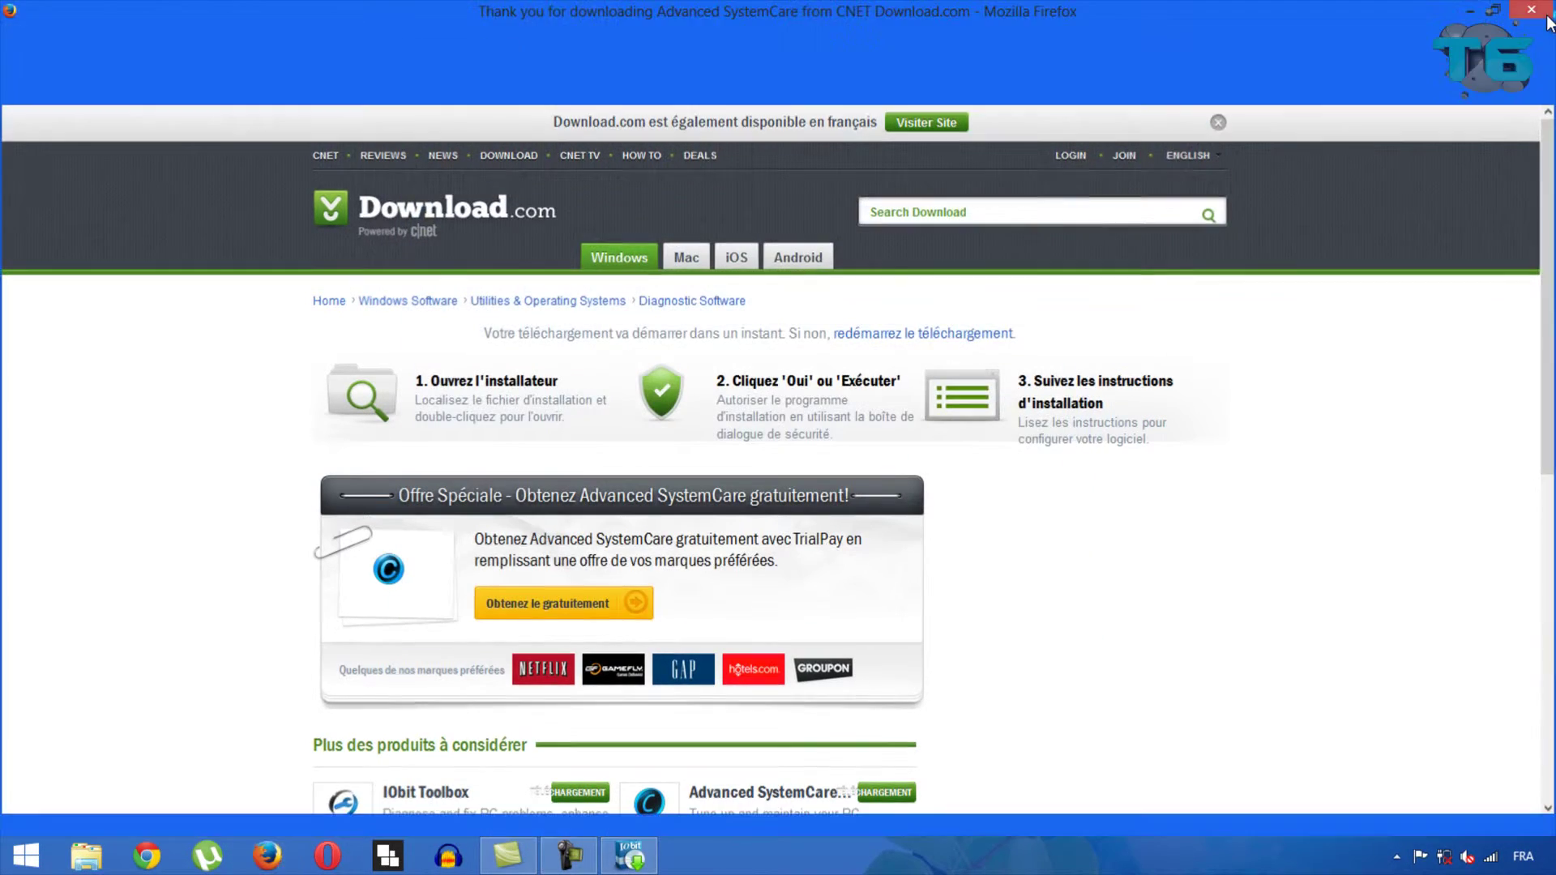
pyautogui.press('super+d')
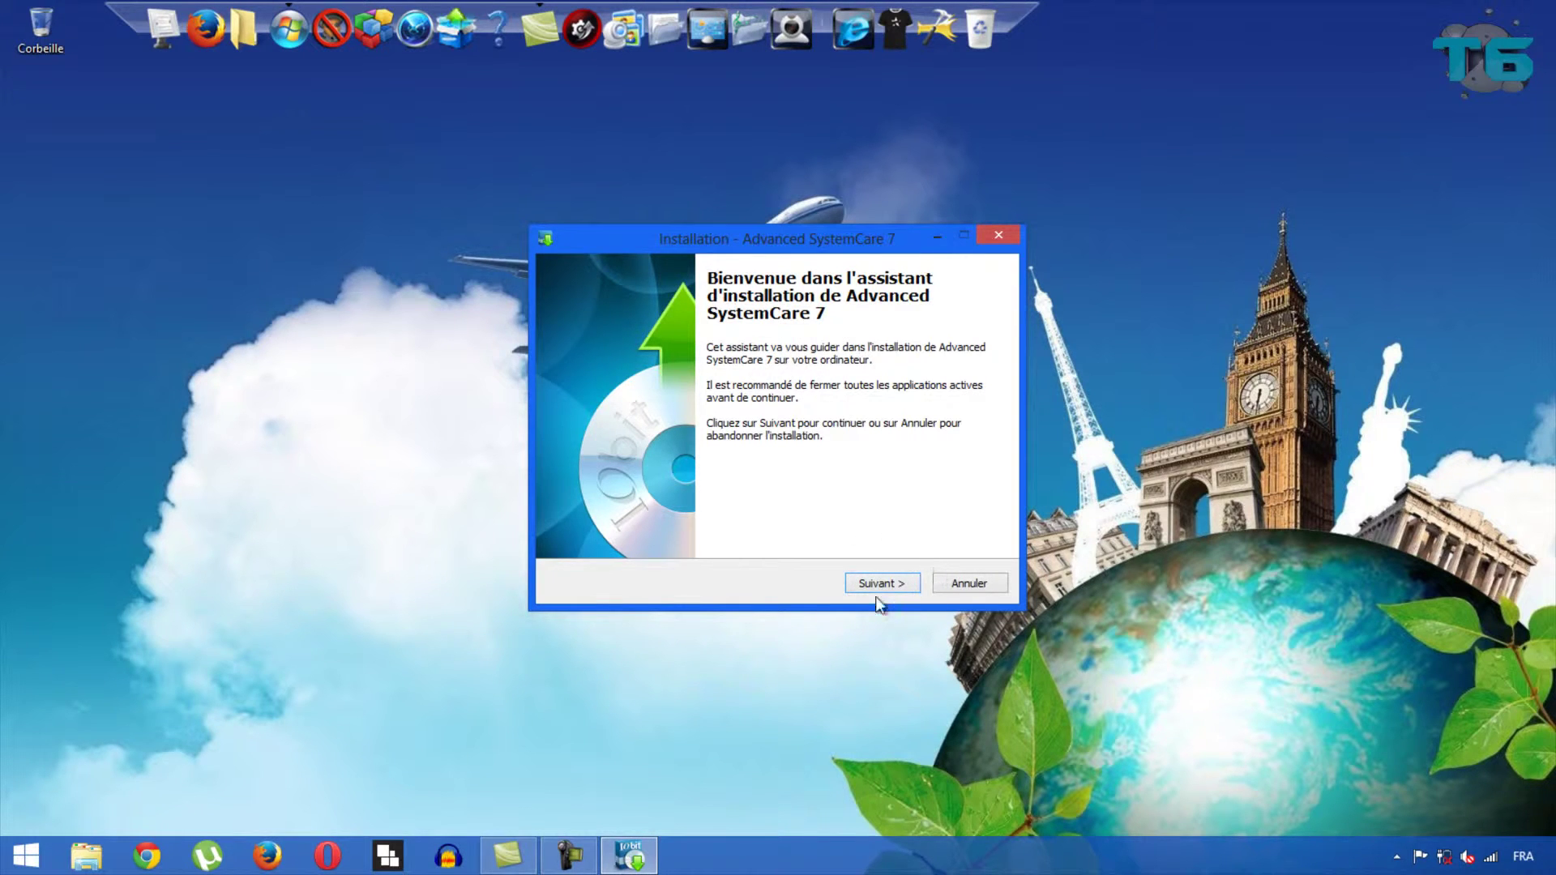
# - Accept the Advanced SystemCare 7 licence agreement and decline the optional IObit Apps Toolbar by Spigot
pyautogui.click(868, 583)
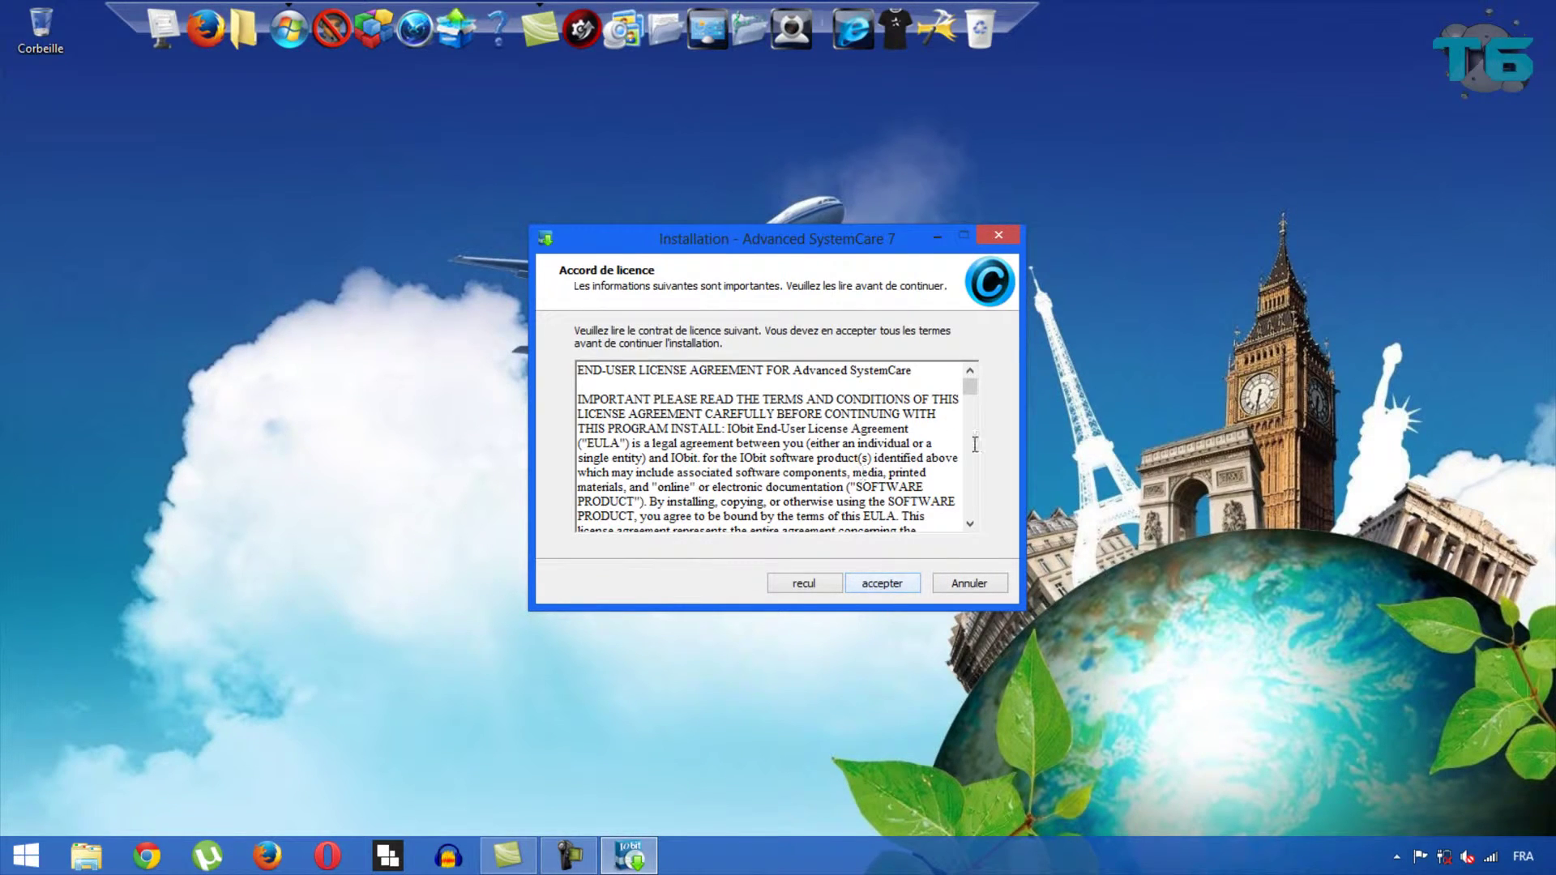
pyautogui.moveTo(972, 395); pyautogui.dragTo(973, 539)
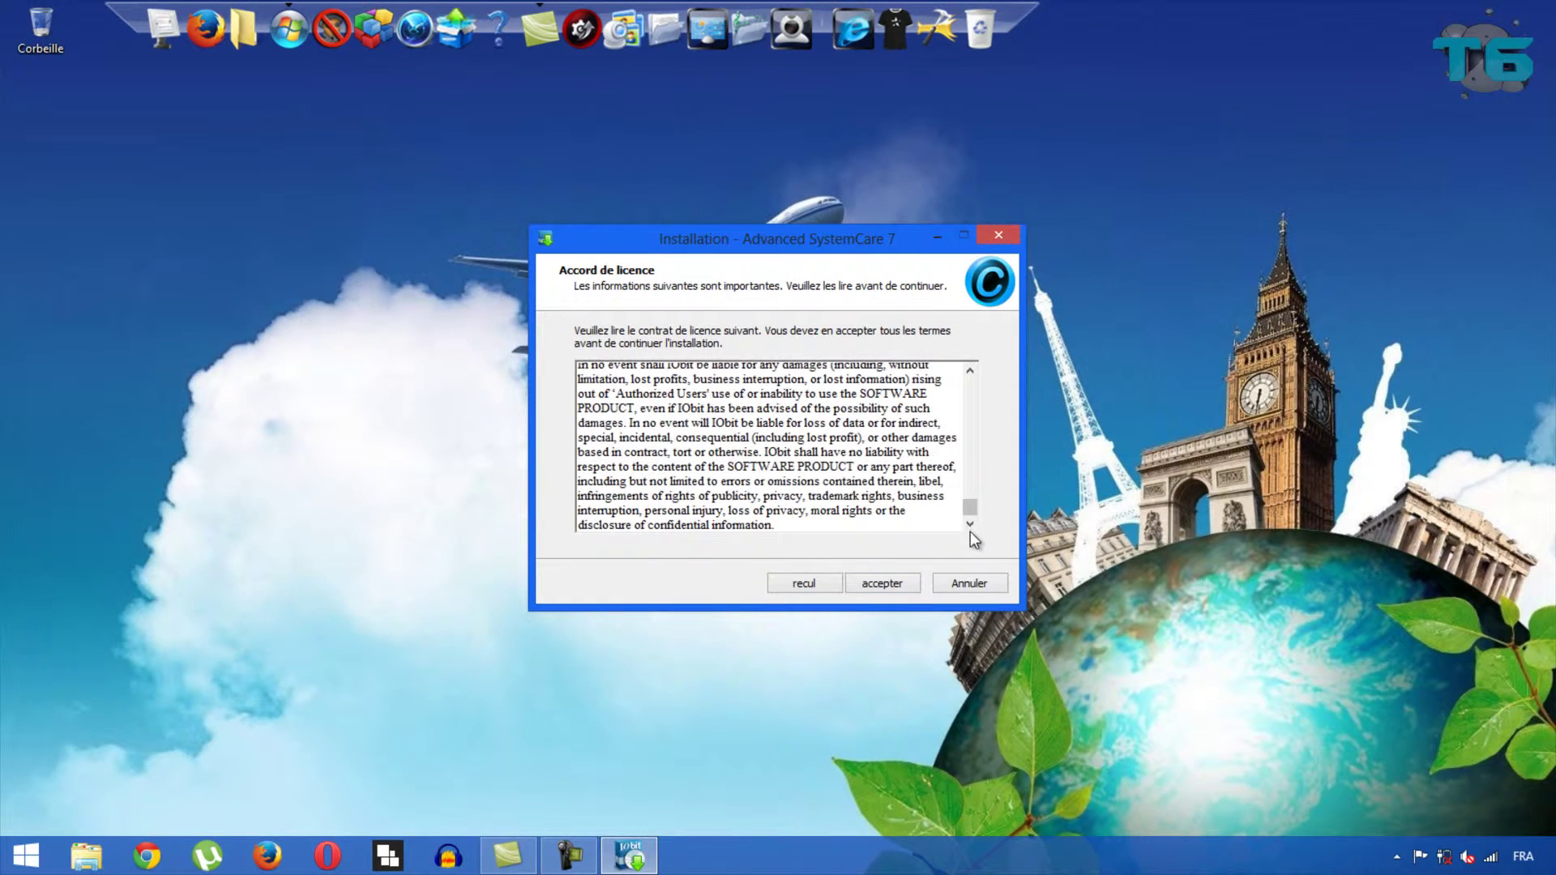
pyautogui.click(893, 588)
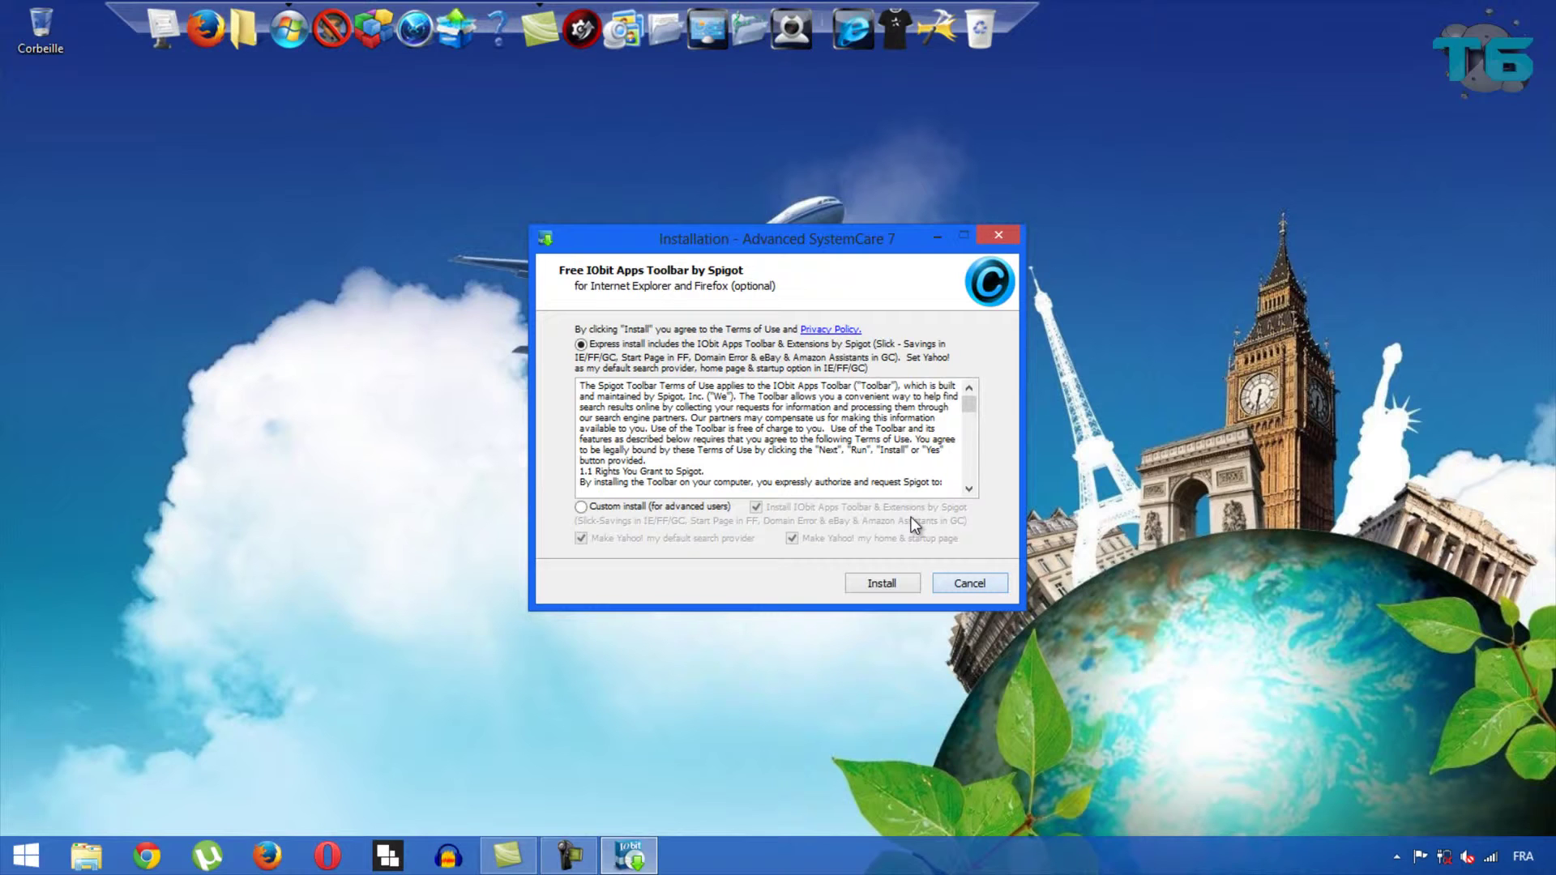
pyautogui.click(940, 582)
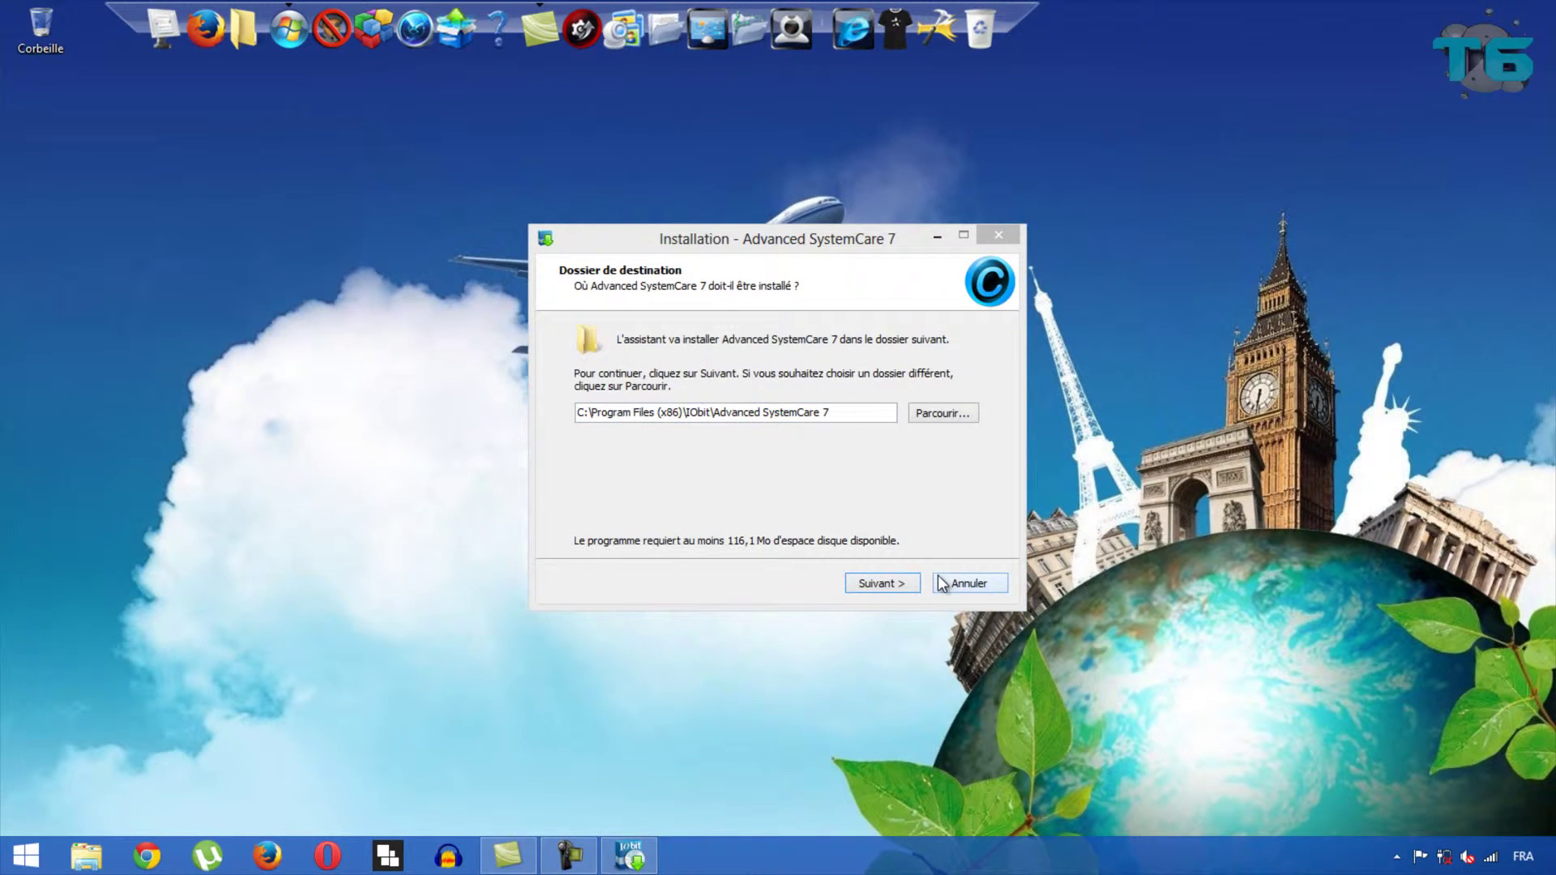
# - Install into the existing C:\Program Files (x86)\IObit\Advanced SystemCare 7 folder with a desktop icon and no IObit favourite, and finish the setup
pyautogui.click(881, 582)
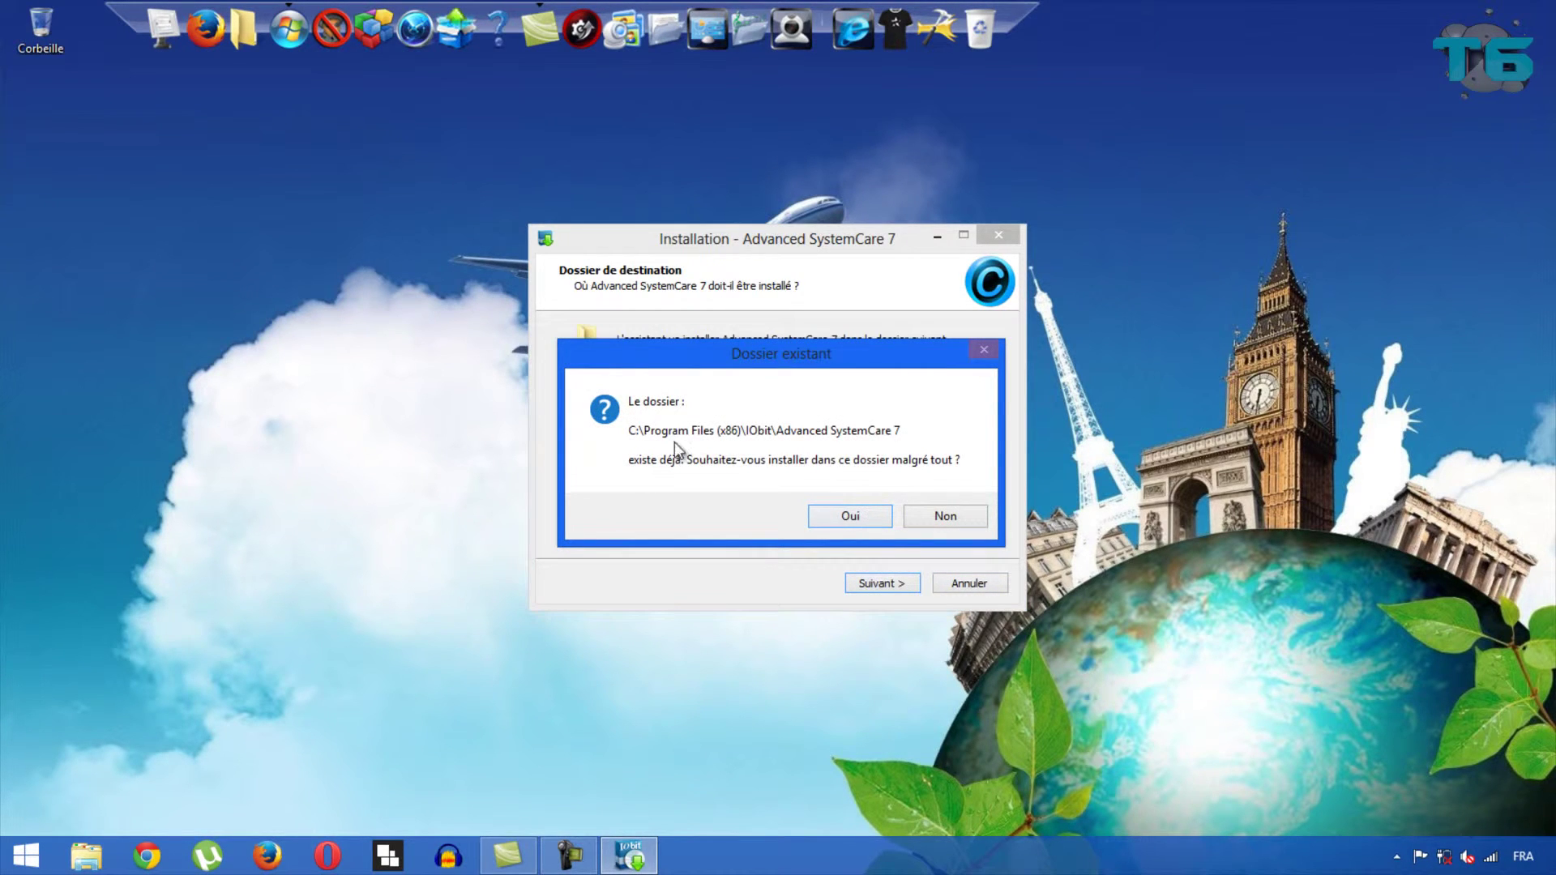
pyautogui.click(864, 514)
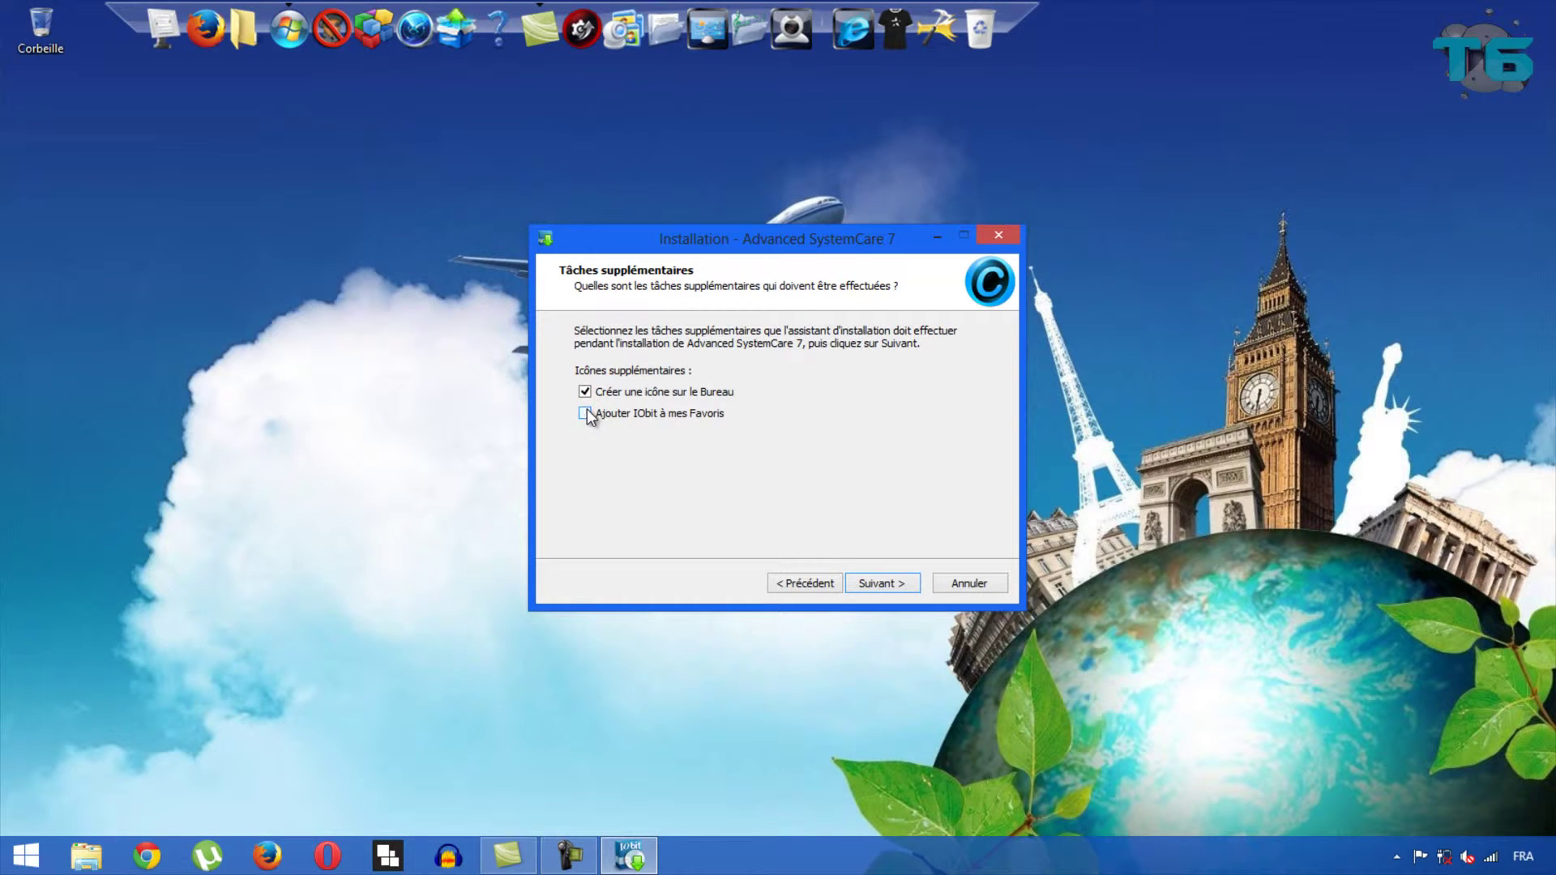
pyautogui.click(886, 585)
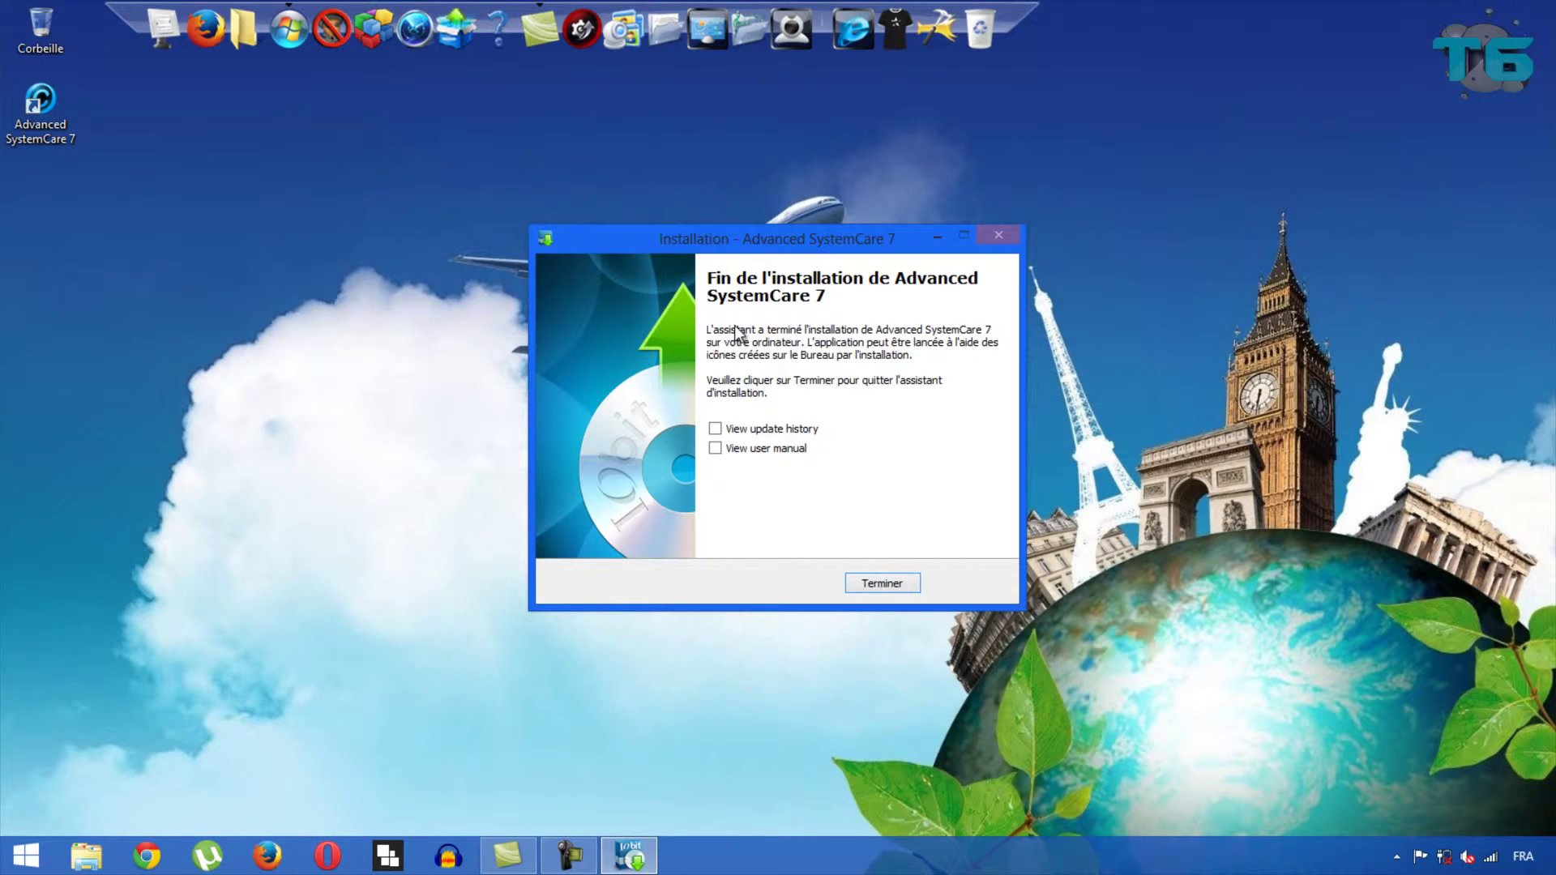
pyautogui.click(887, 584)
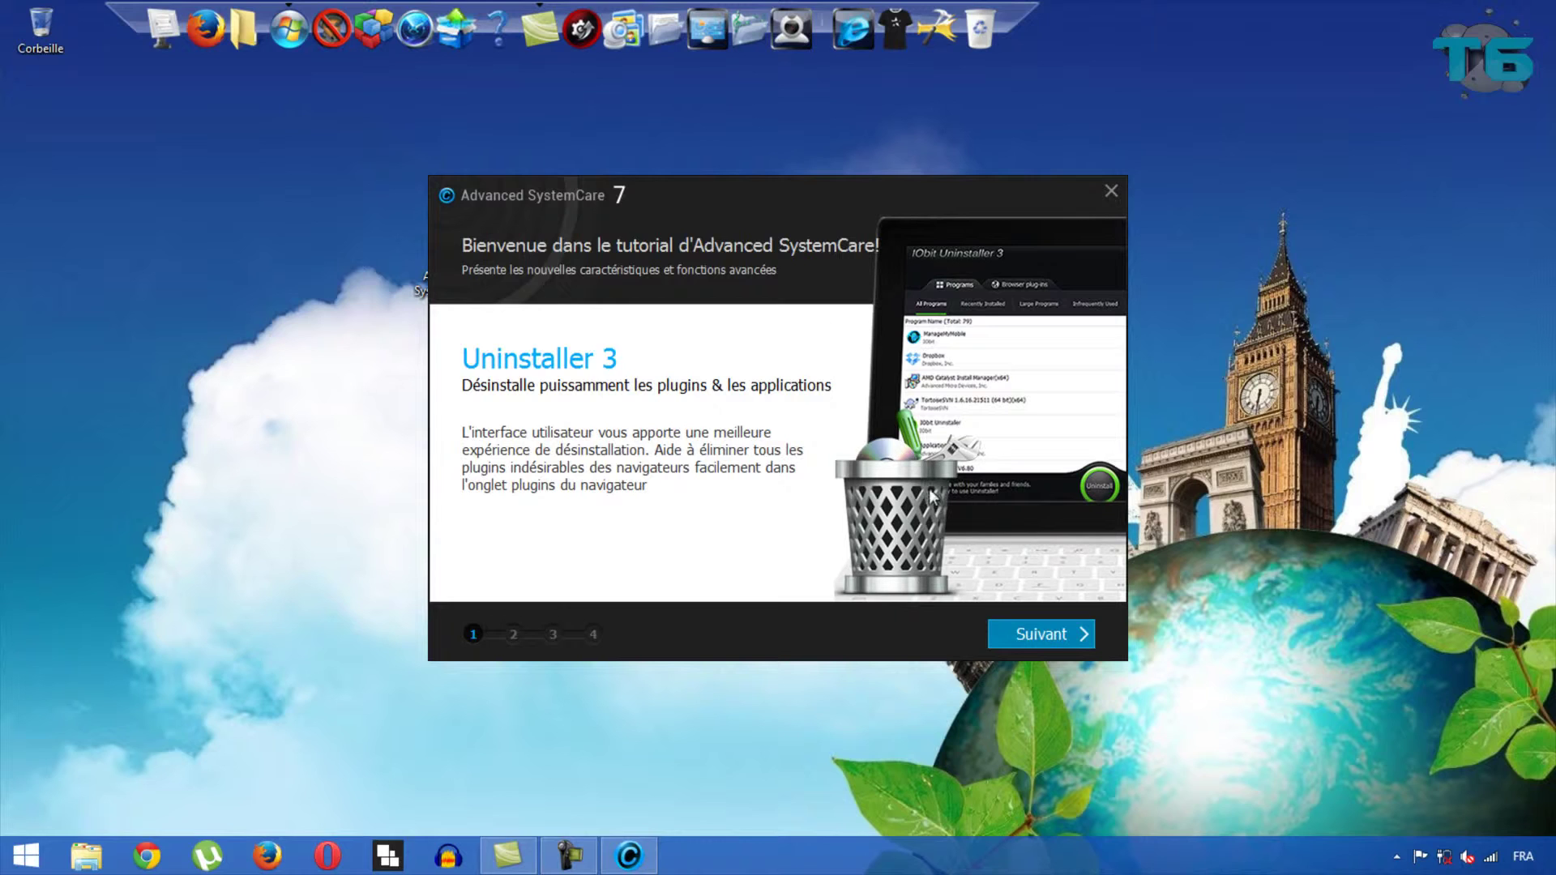
# - Complete the welcome tutorial, choosing the Metro skin and Français as the default language, and start the program
pyautogui.click(1048, 635)
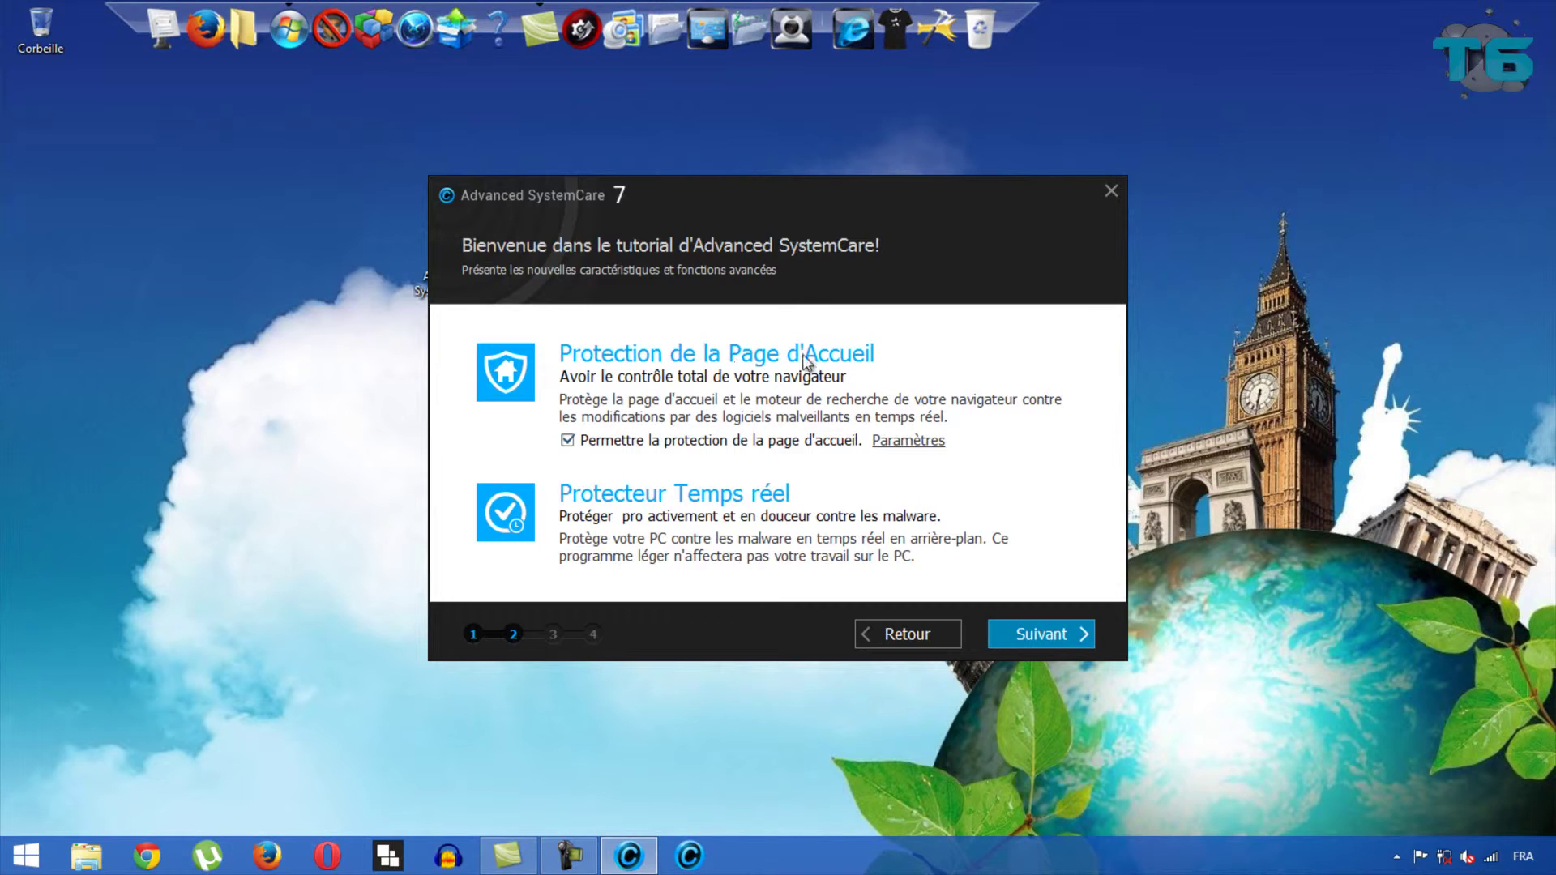
pyautogui.click(1083, 632)
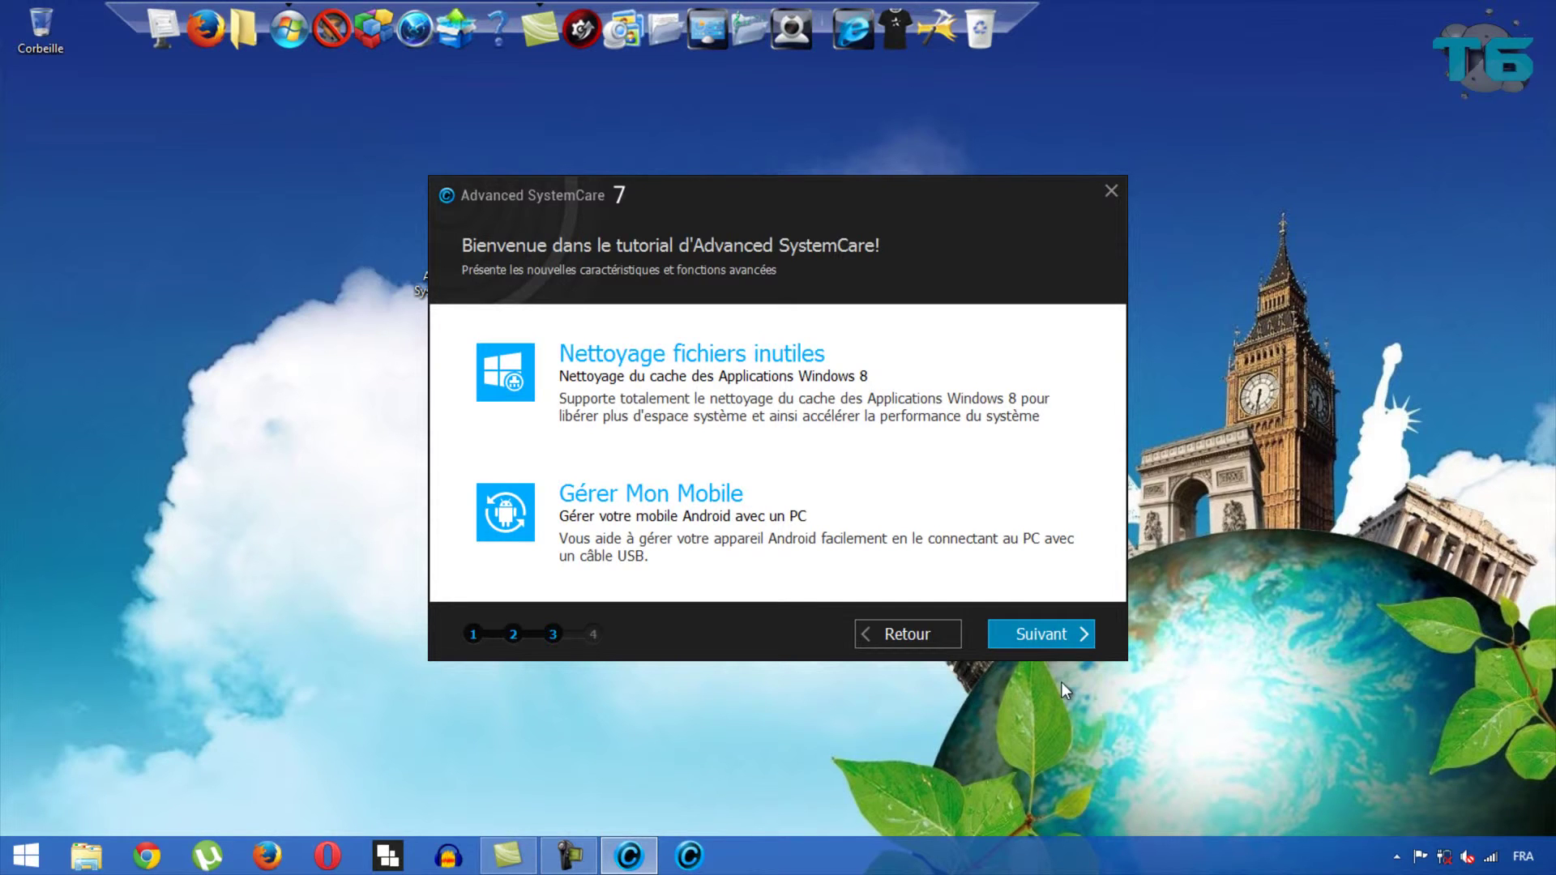
pyautogui.click(1078, 637)
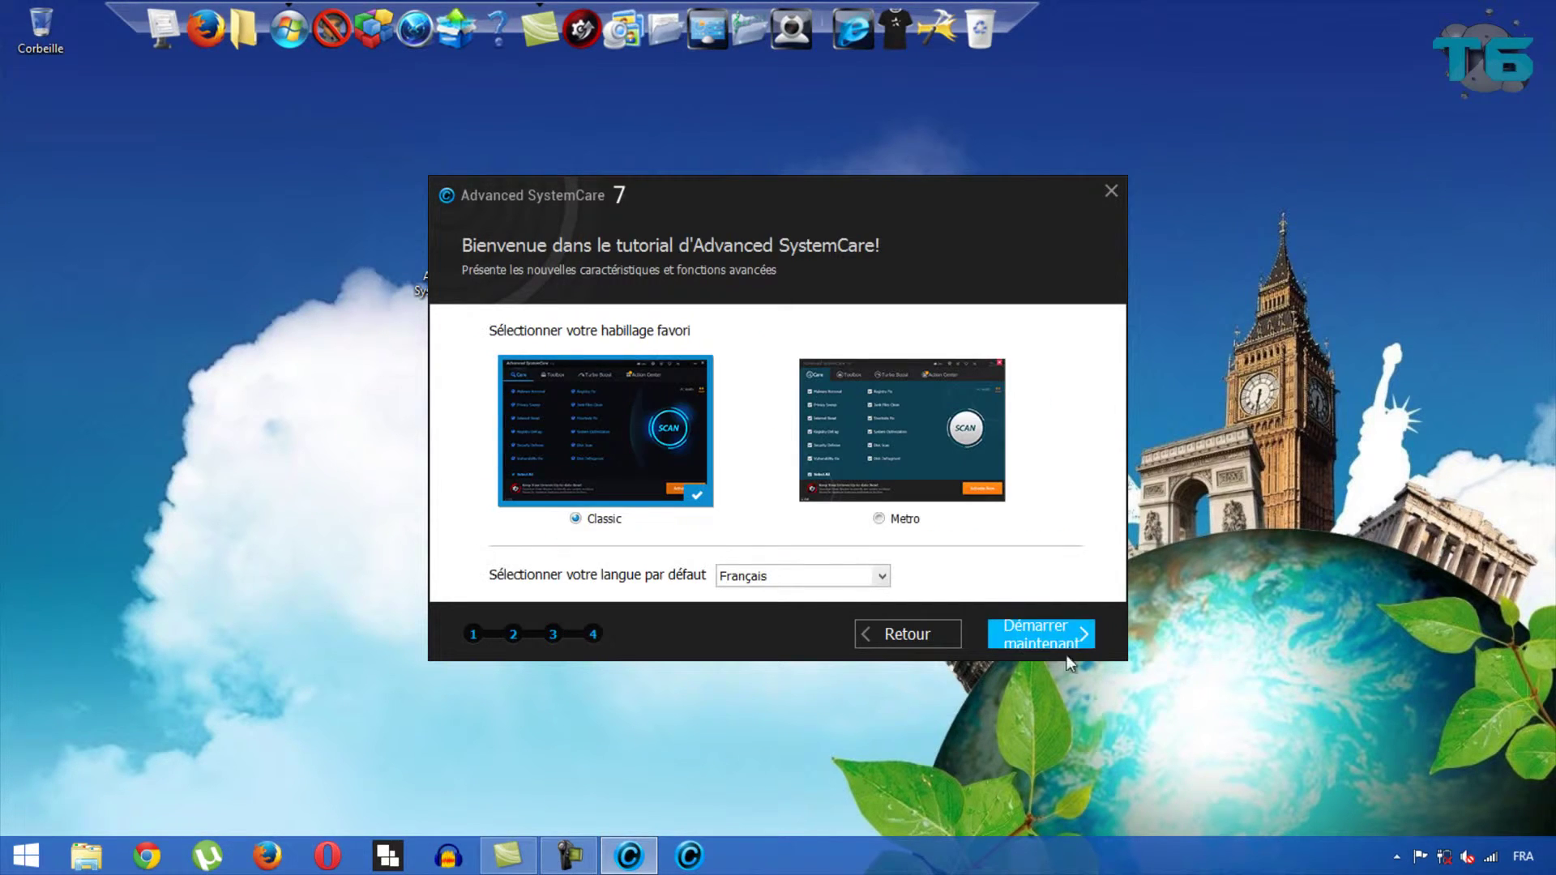
pyautogui.click(924, 495)
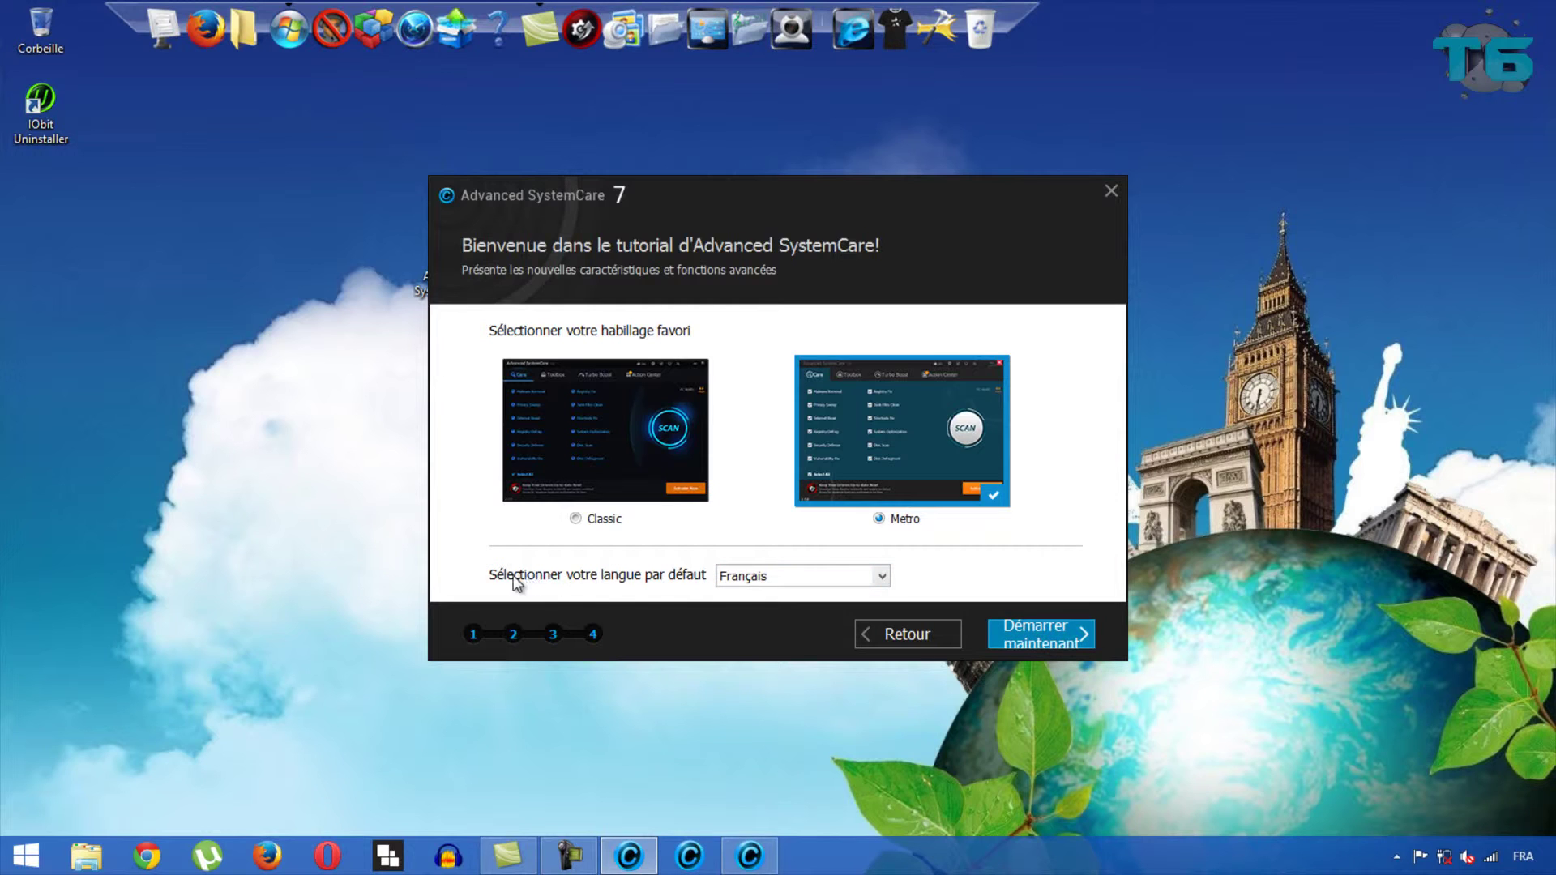
pyautogui.click(767, 575)
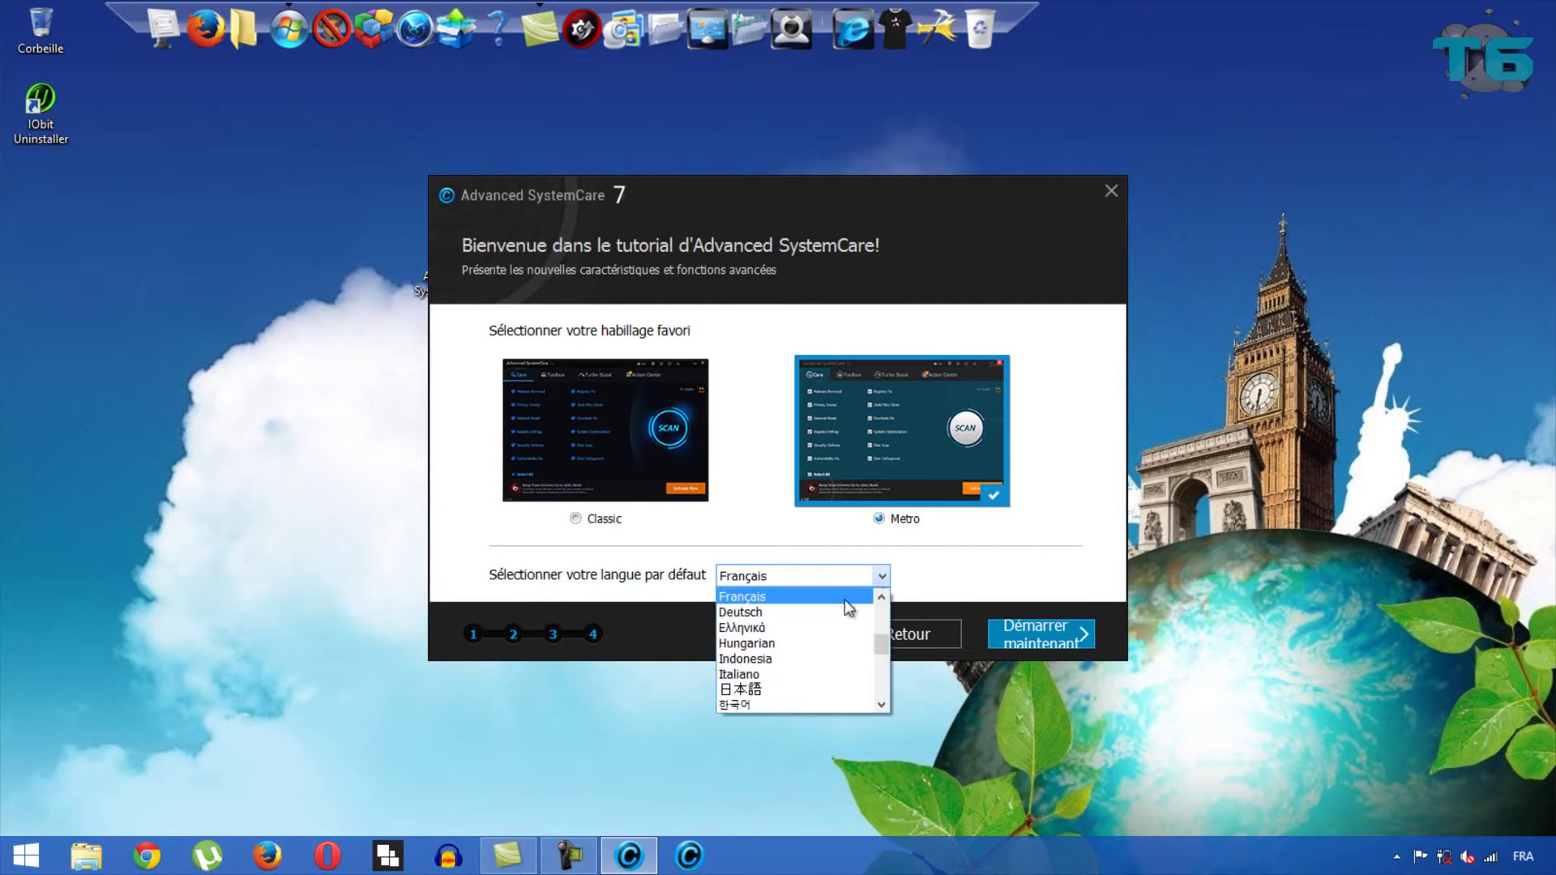
pyautogui.click(851, 606)
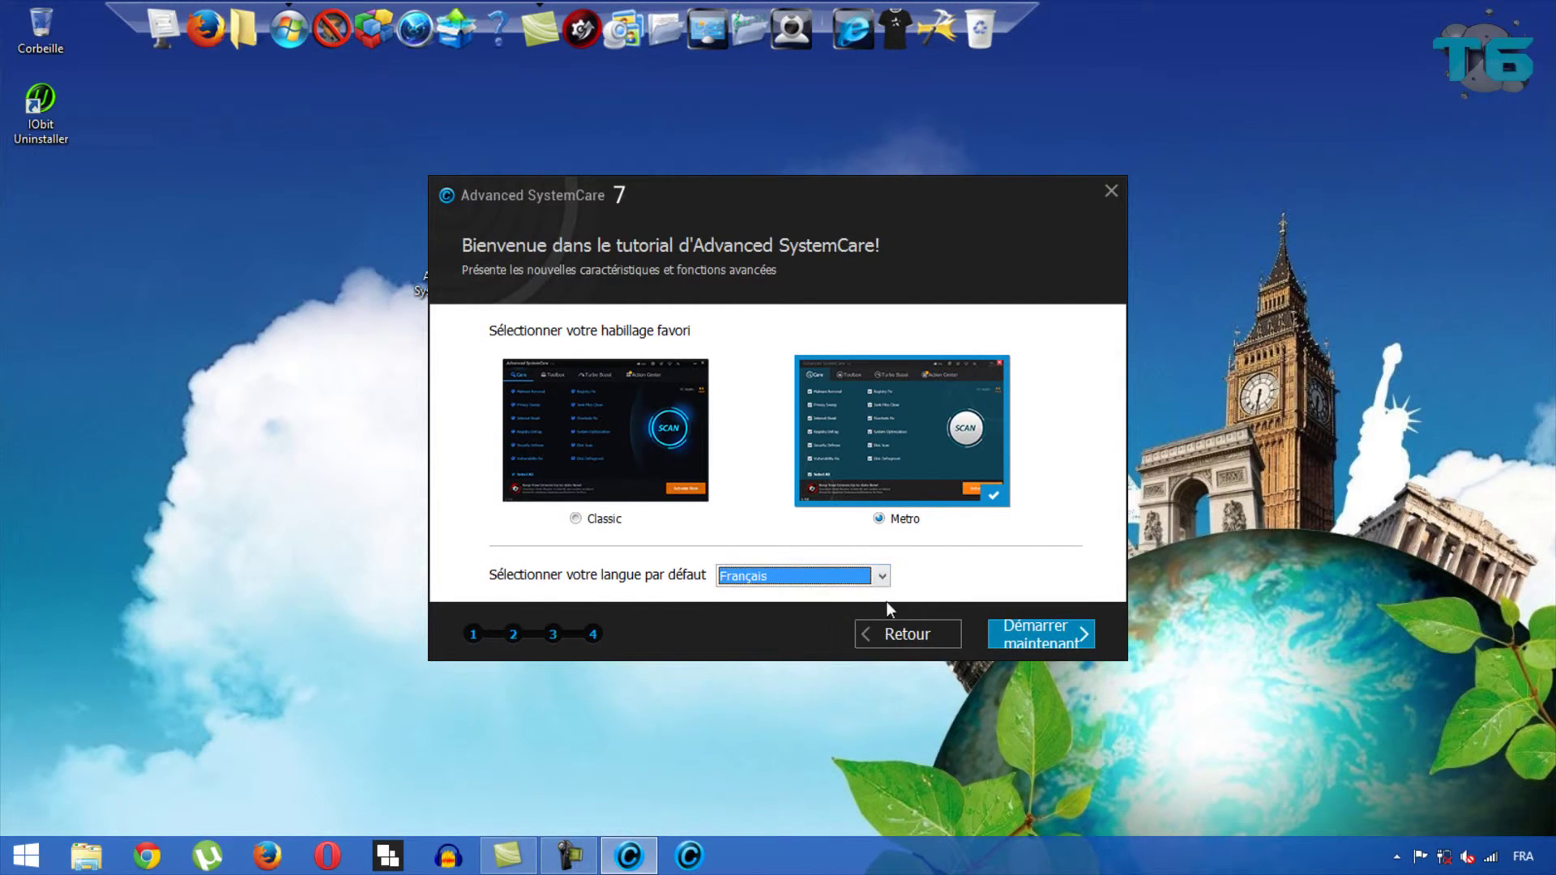
pyautogui.click(1052, 632)
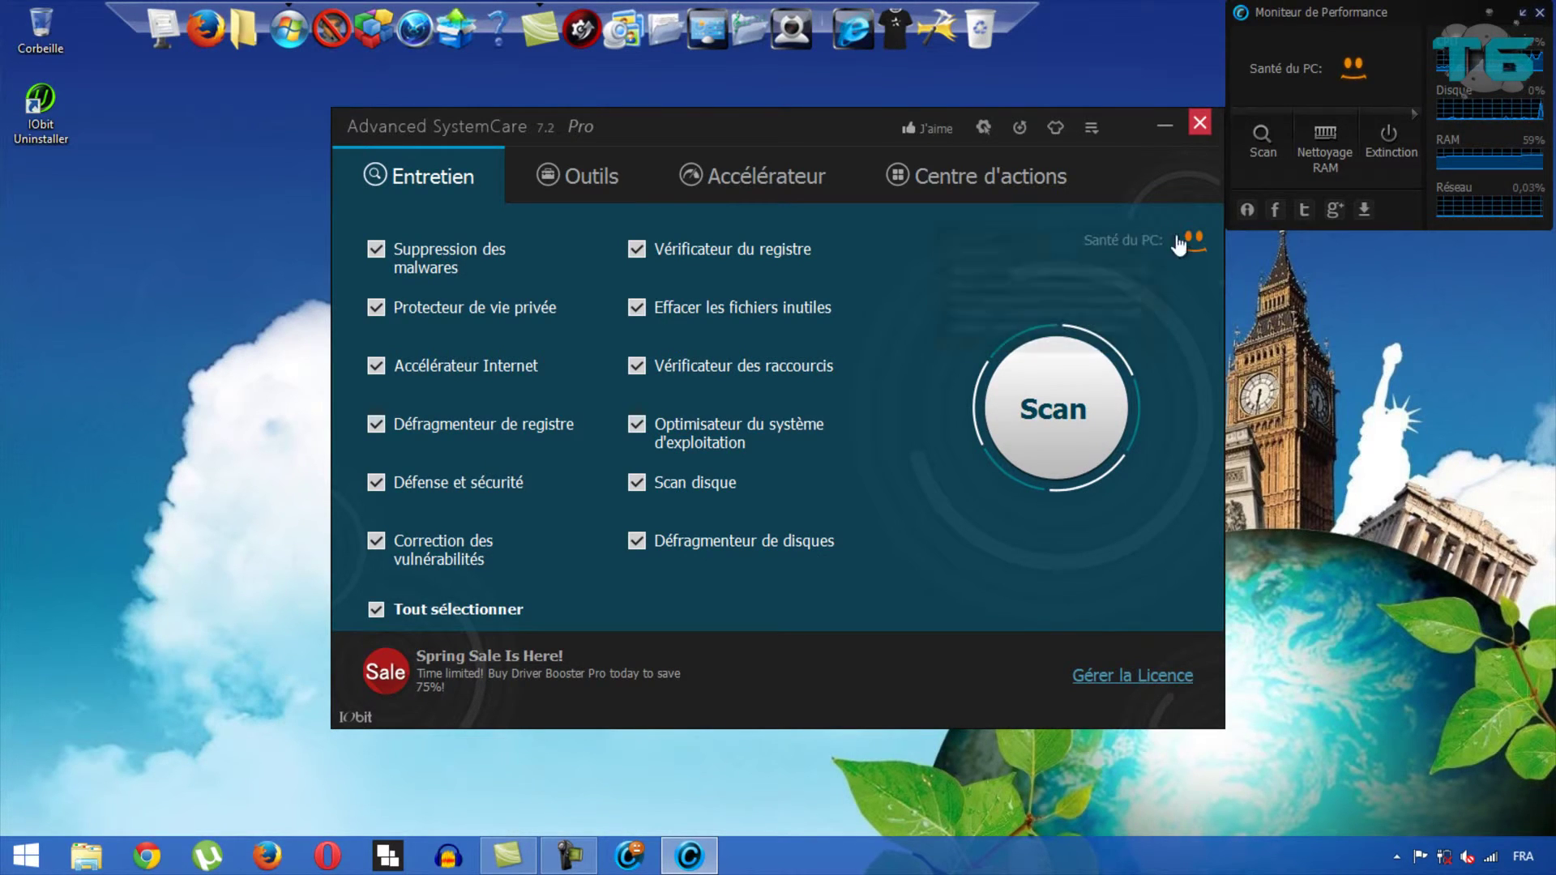
# - Try a scan of all Entretien categories with PC shutdown after repair enabled, skip the malware check, and stop the scan
pyautogui.moveTo(1155, 257)
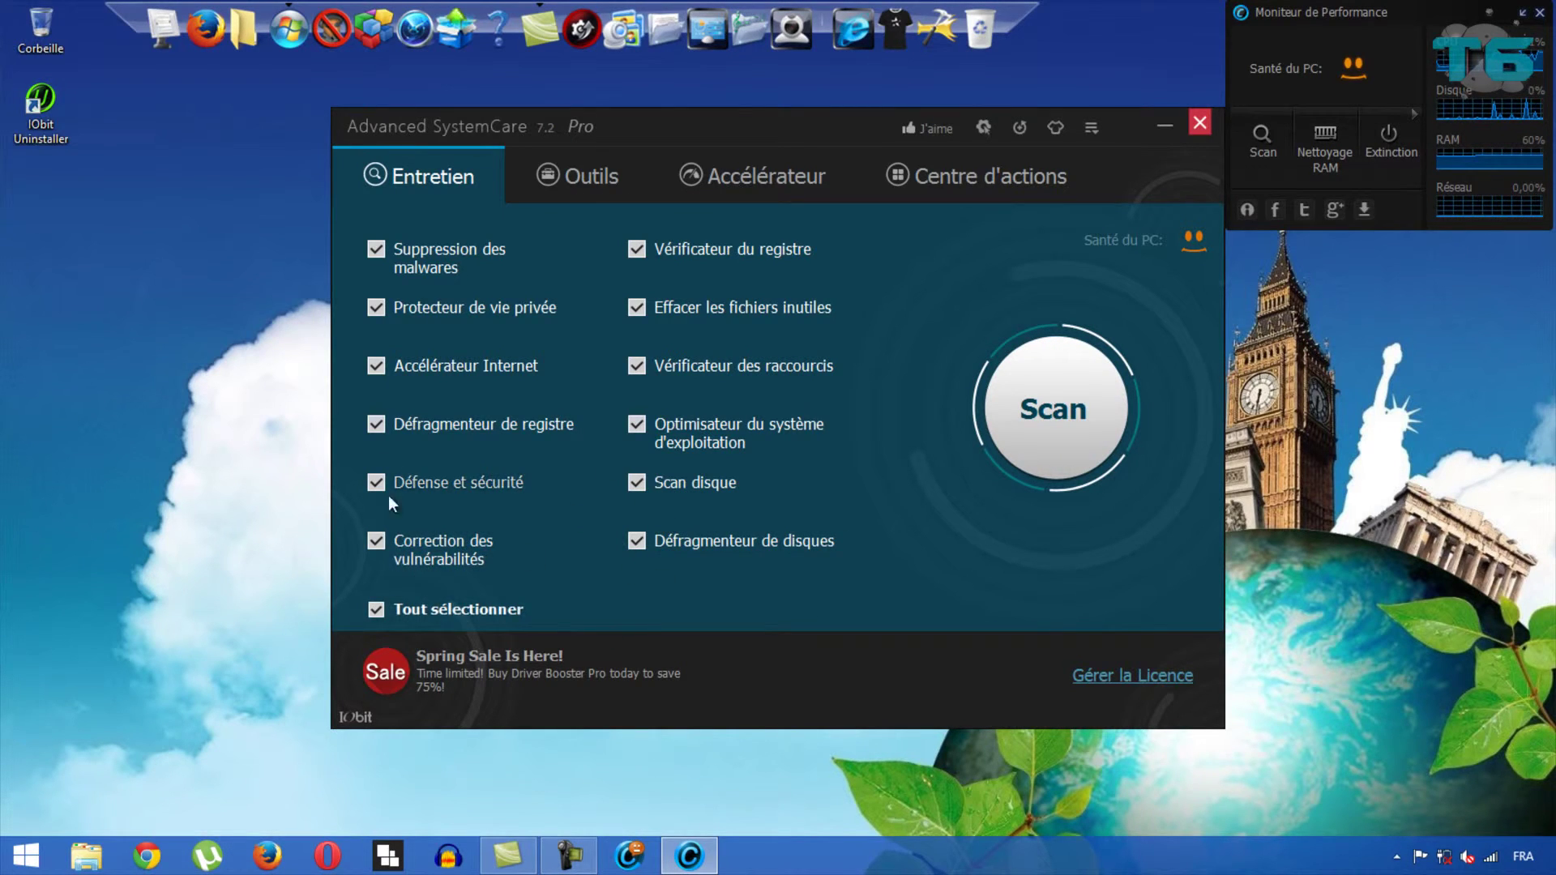
pyautogui.click(1045, 397)
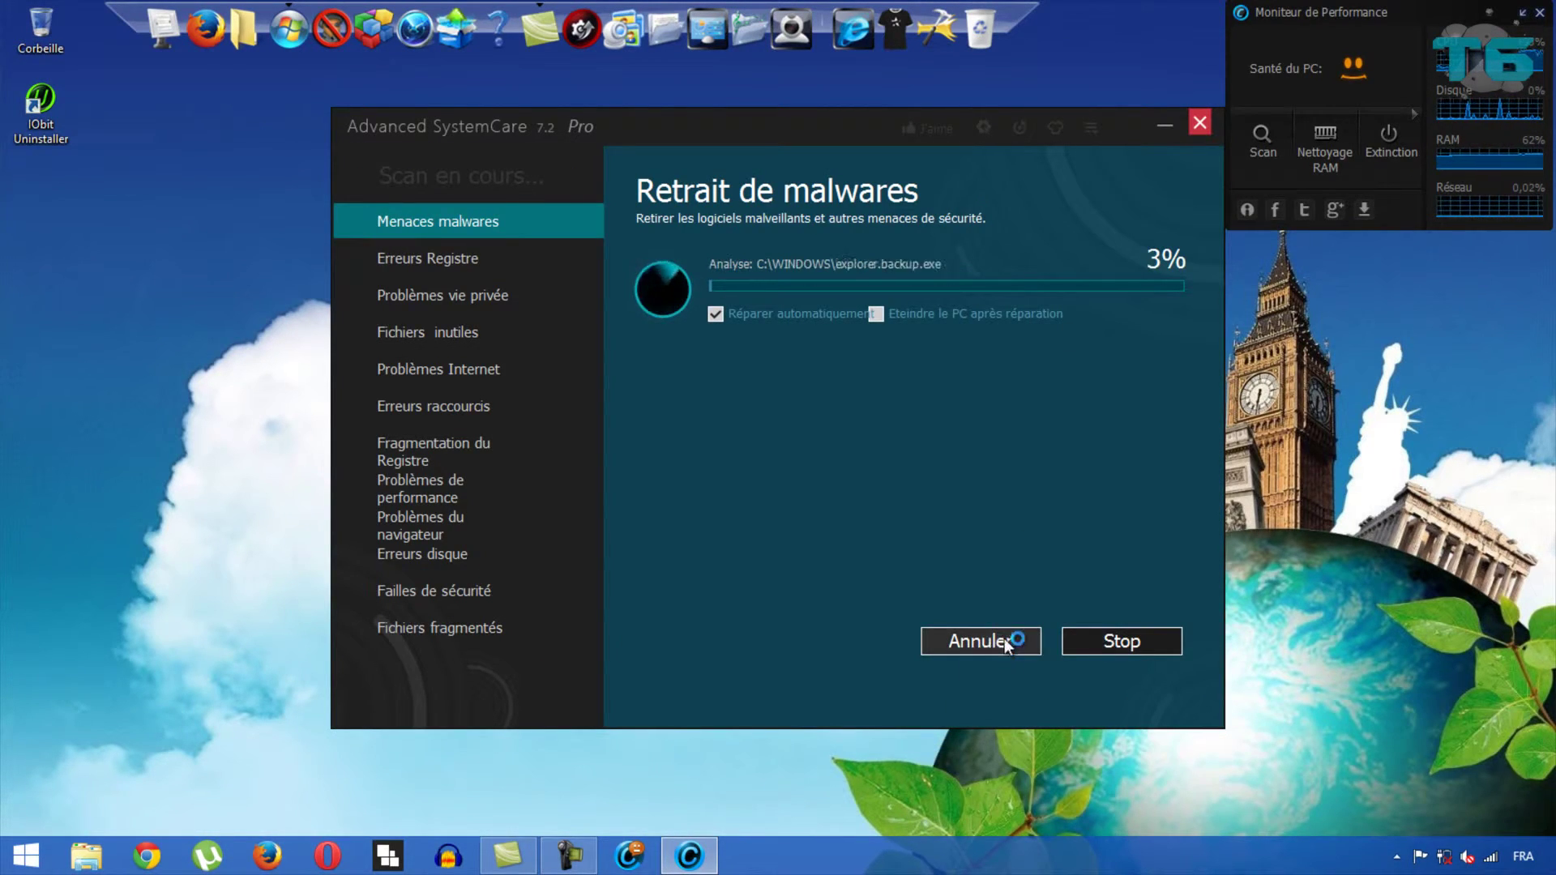
pyautogui.click(876, 315)
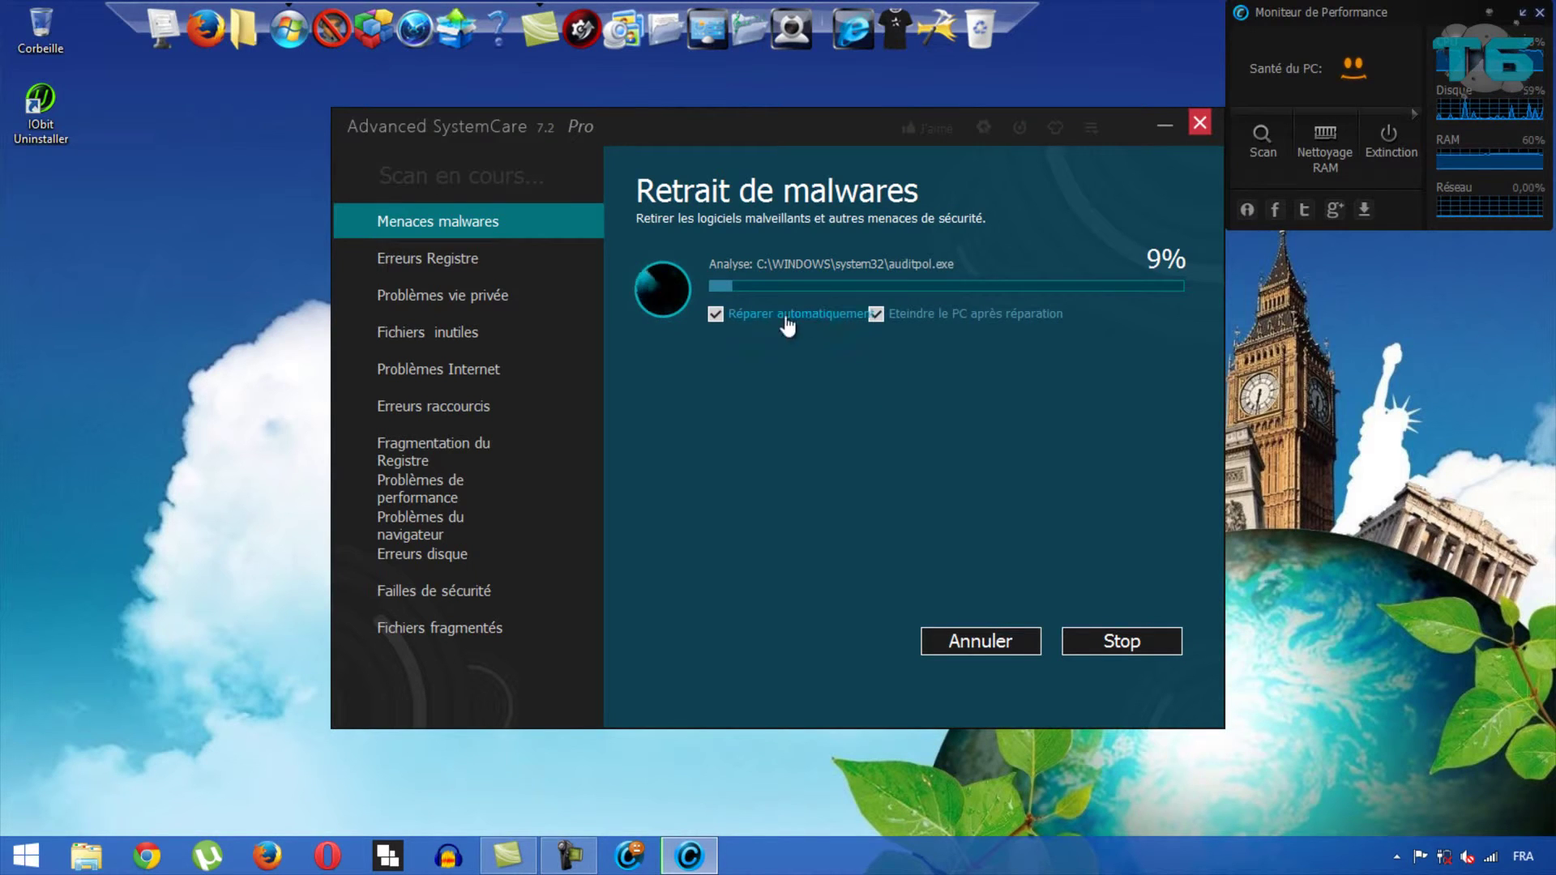
pyautogui.click(1033, 638)
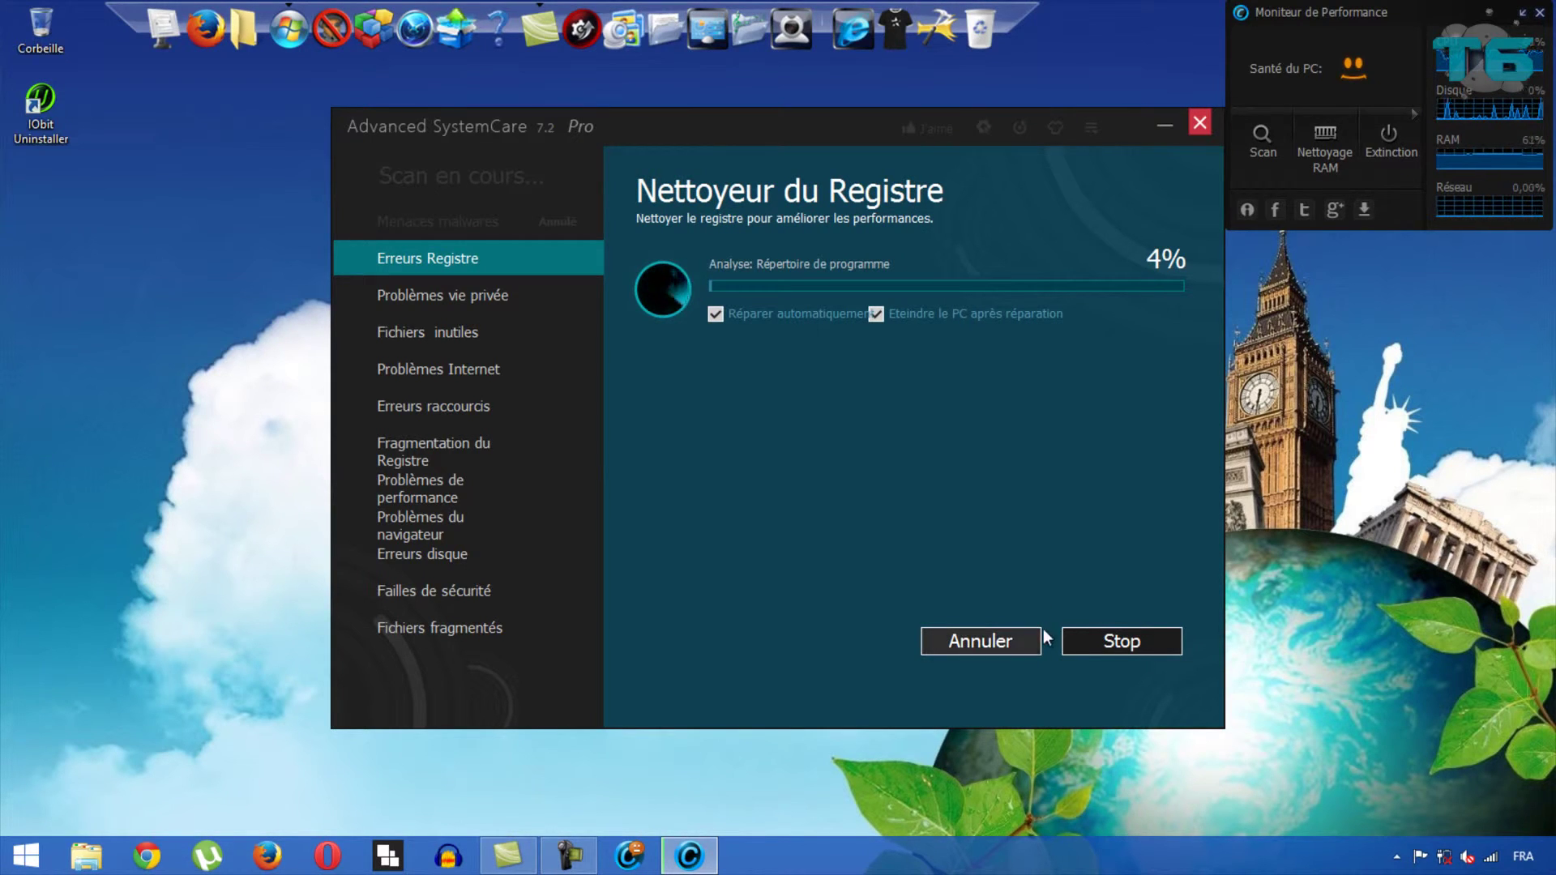
pyautogui.click(1036, 639)
pyautogui.click(1119, 642)
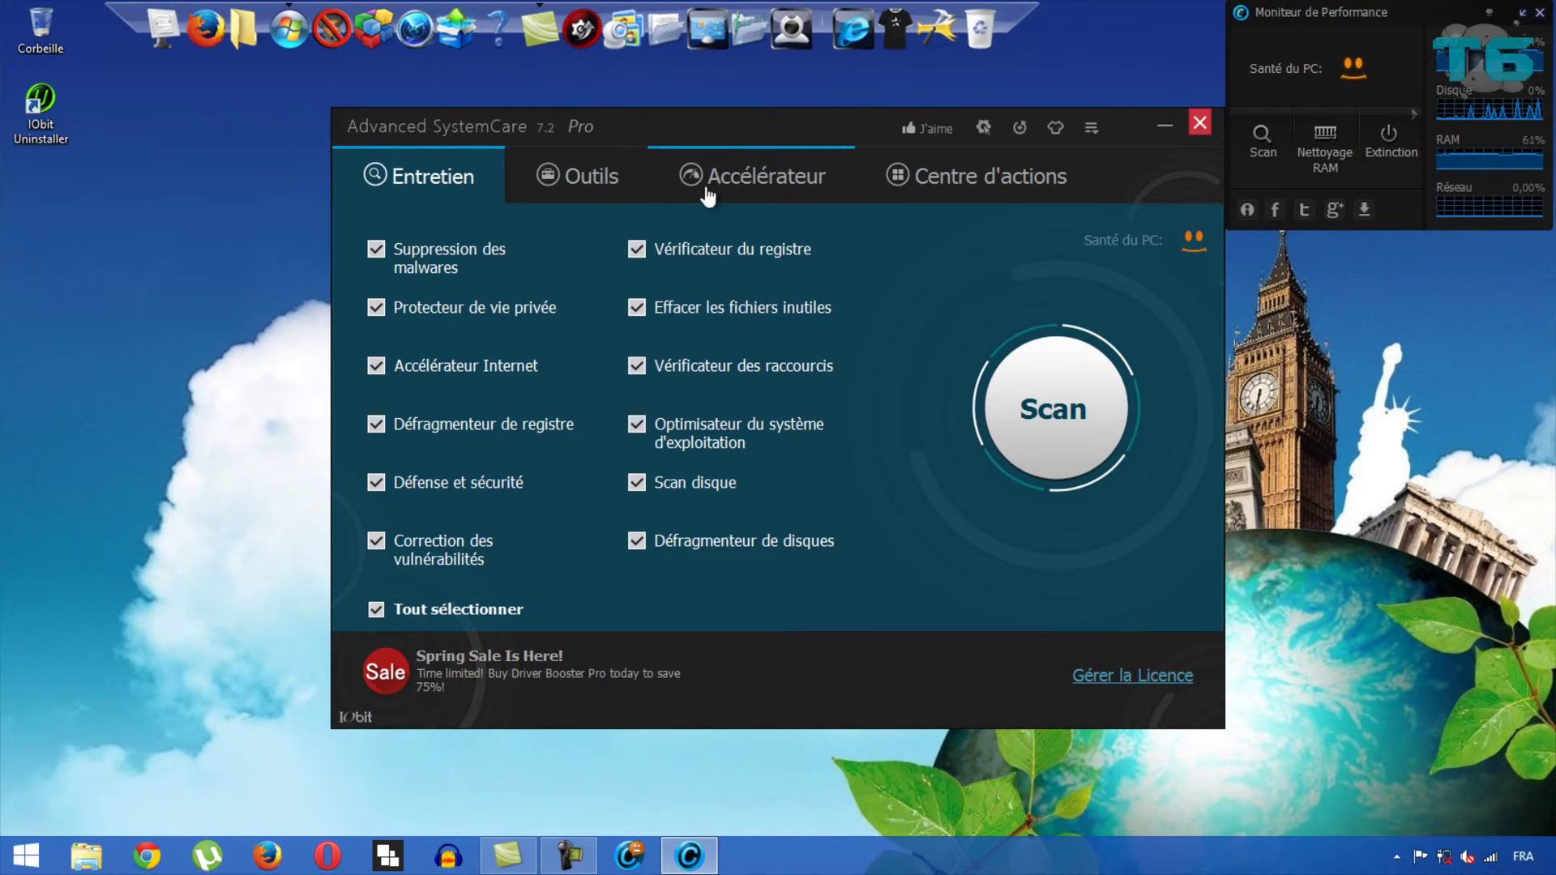
# - Look through the utilities in Outils and the Boost modes offered in the Accélérateur configuration
pyautogui.click(613, 197)
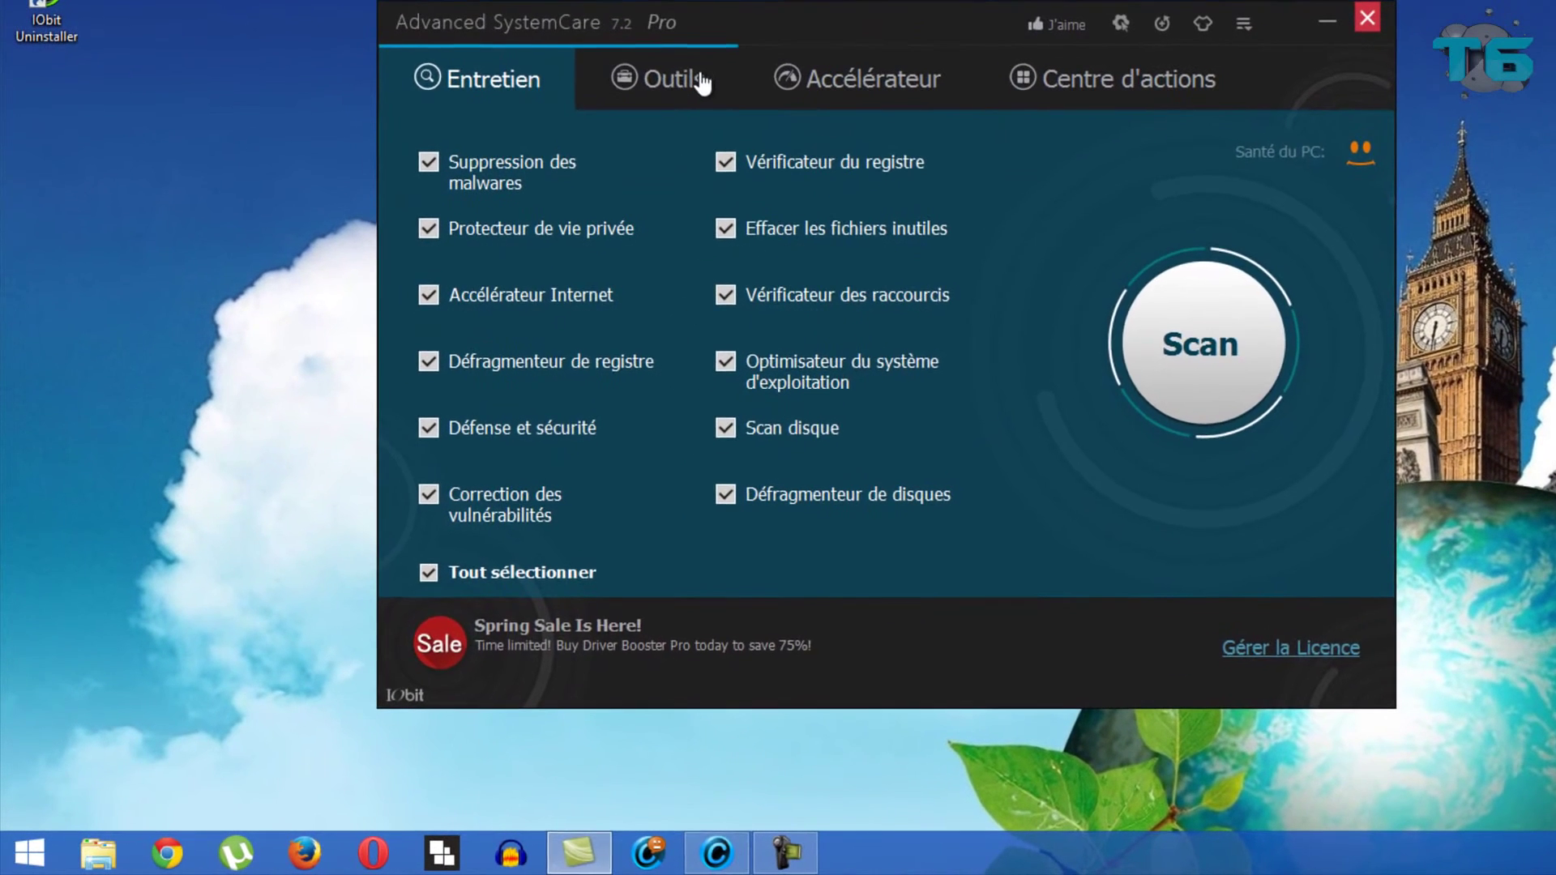
pyautogui.click(702, 82)
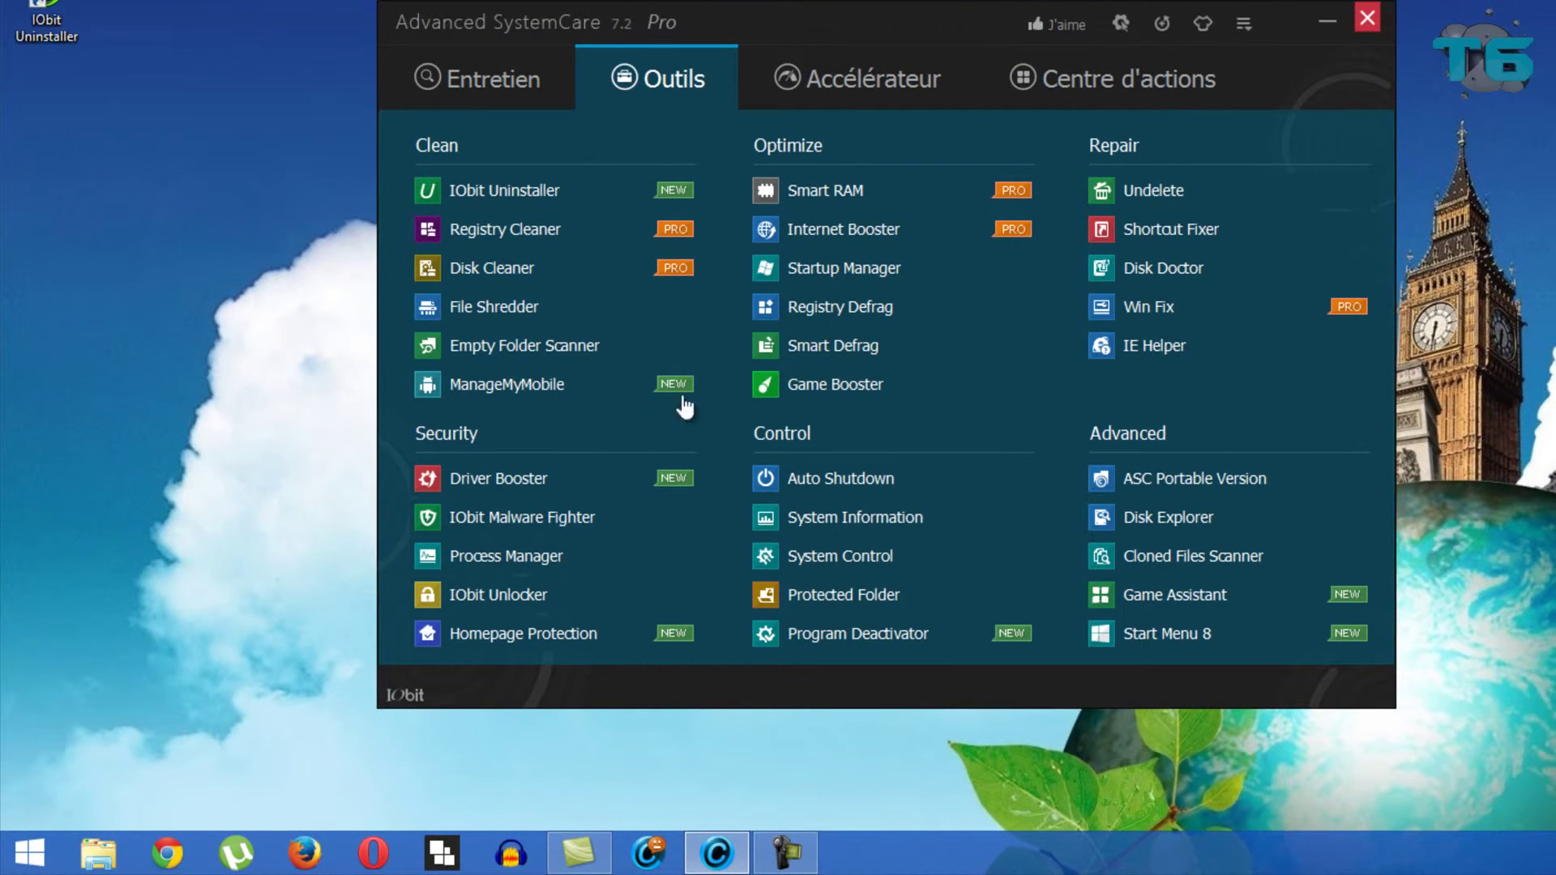
pyautogui.click(944, 91)
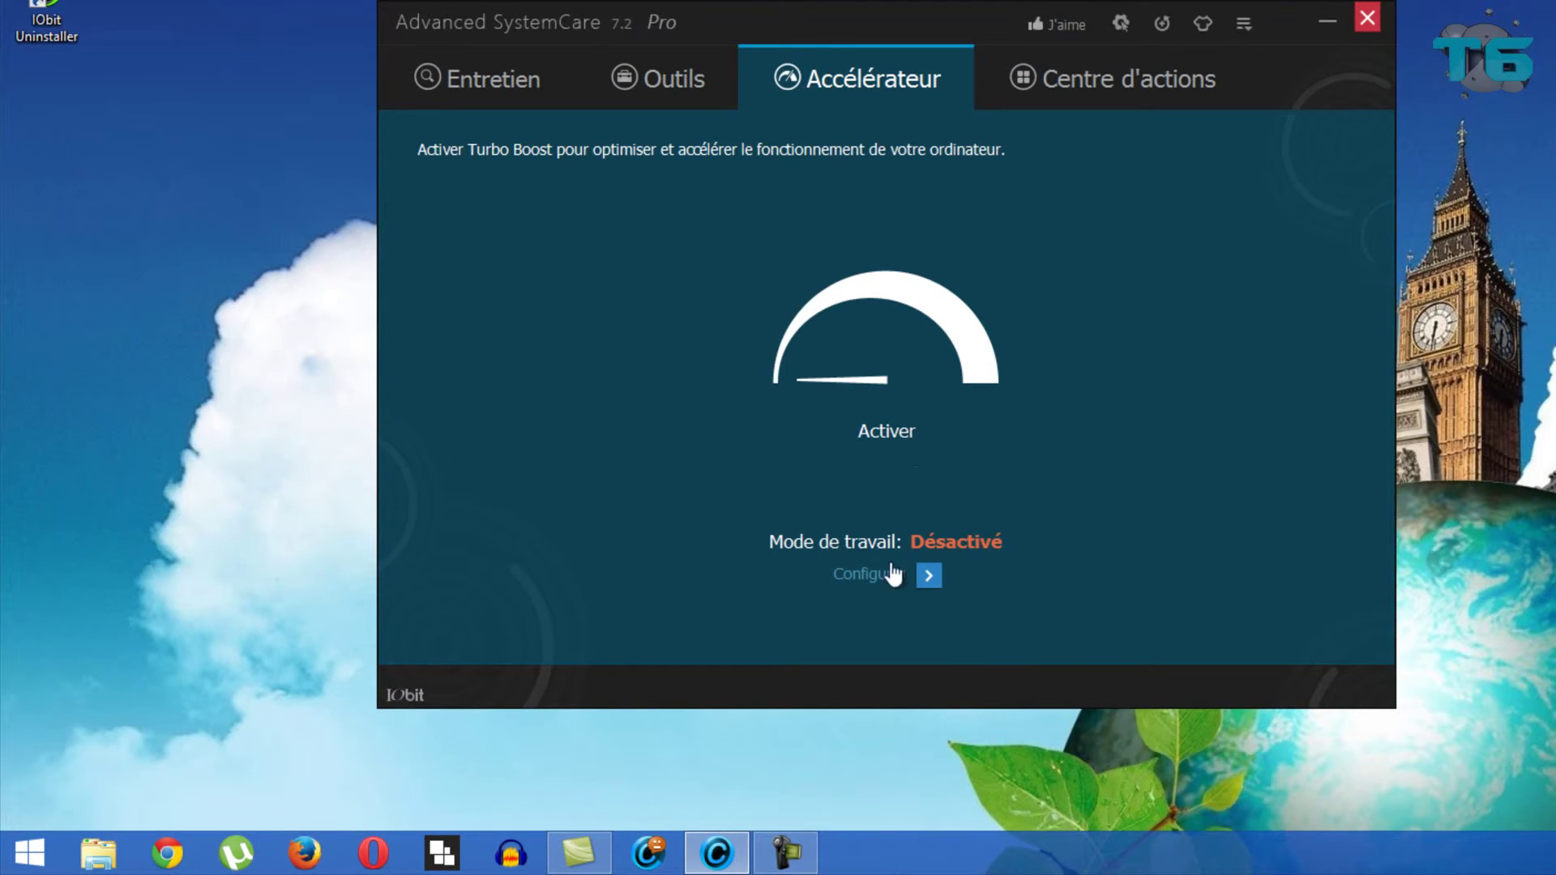
pyautogui.click(929, 575)
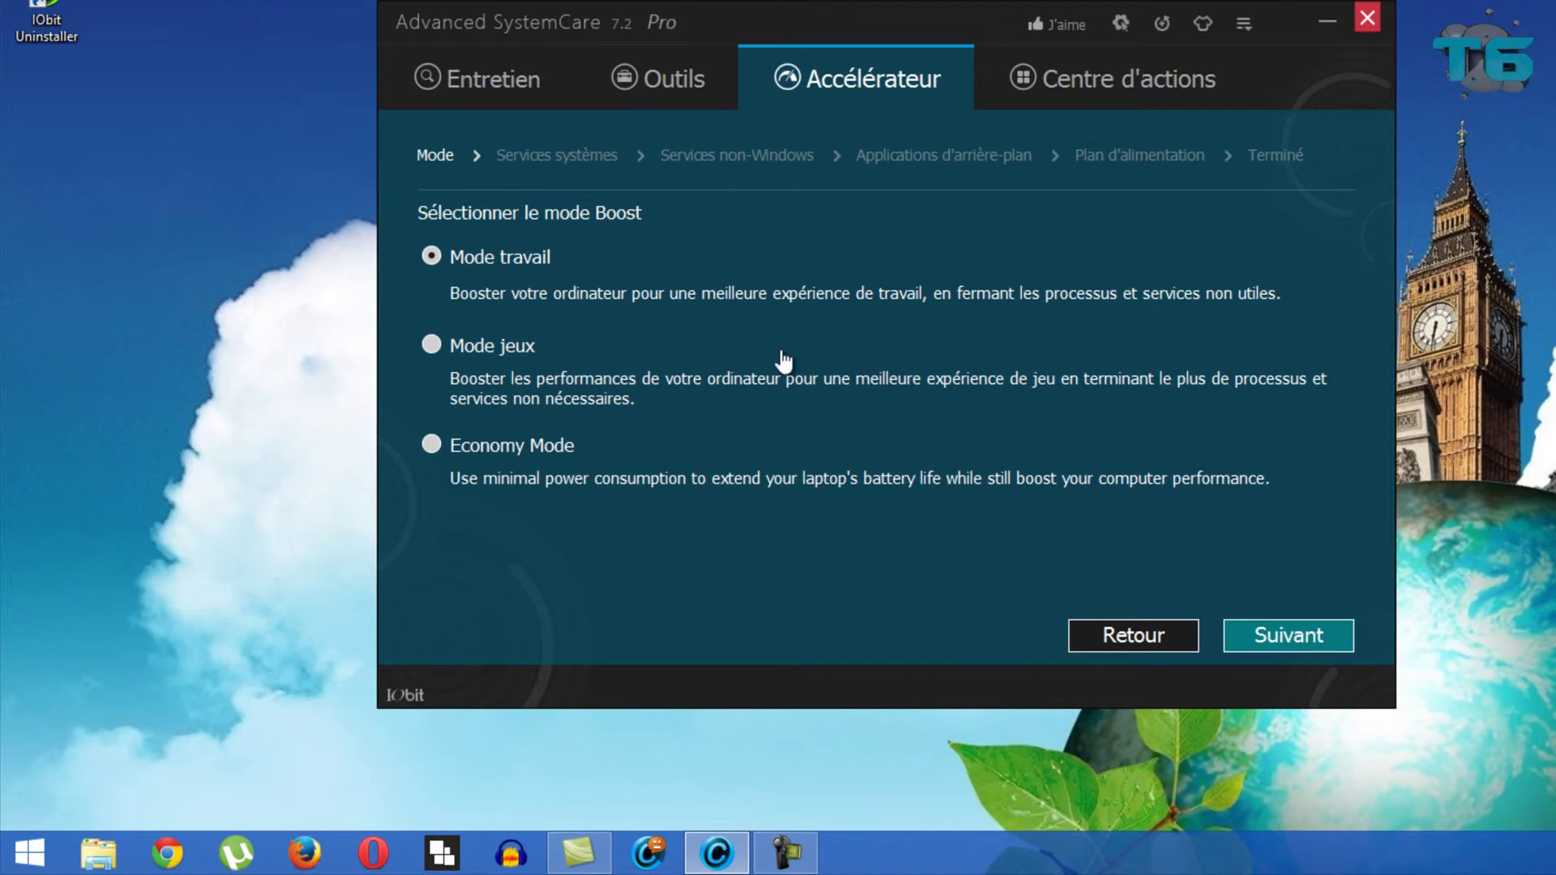
pyautogui.click(477, 345)
pyautogui.click(430, 257)
# - Hide the recommended programs in Centre d'actions, return to Entretien, and close Advanced SystemCare
pyautogui.click(1183, 81)
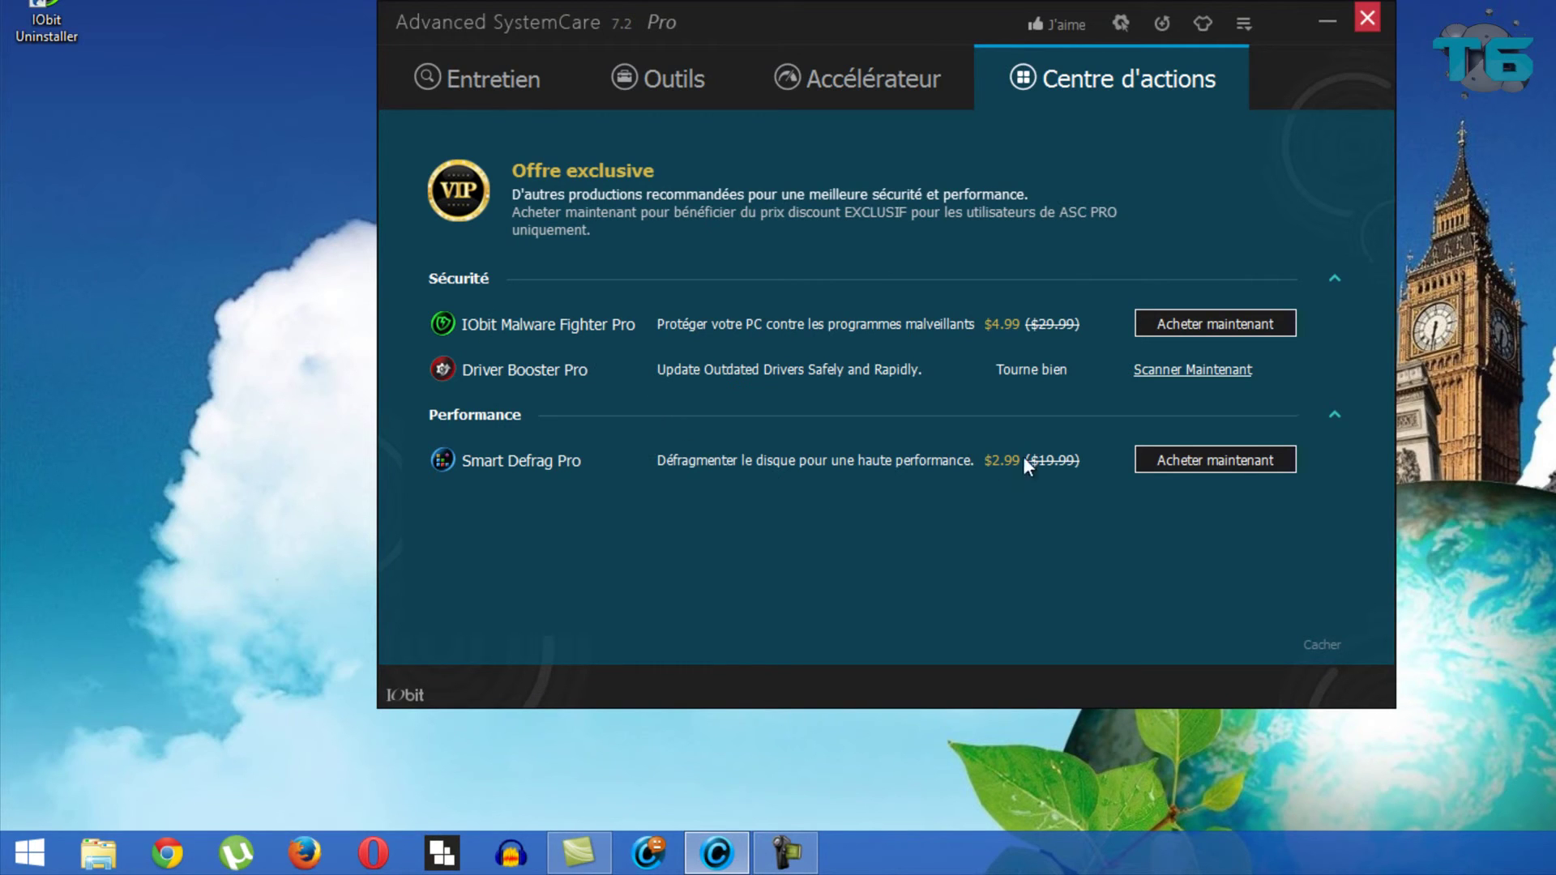
pyautogui.click(1323, 646)
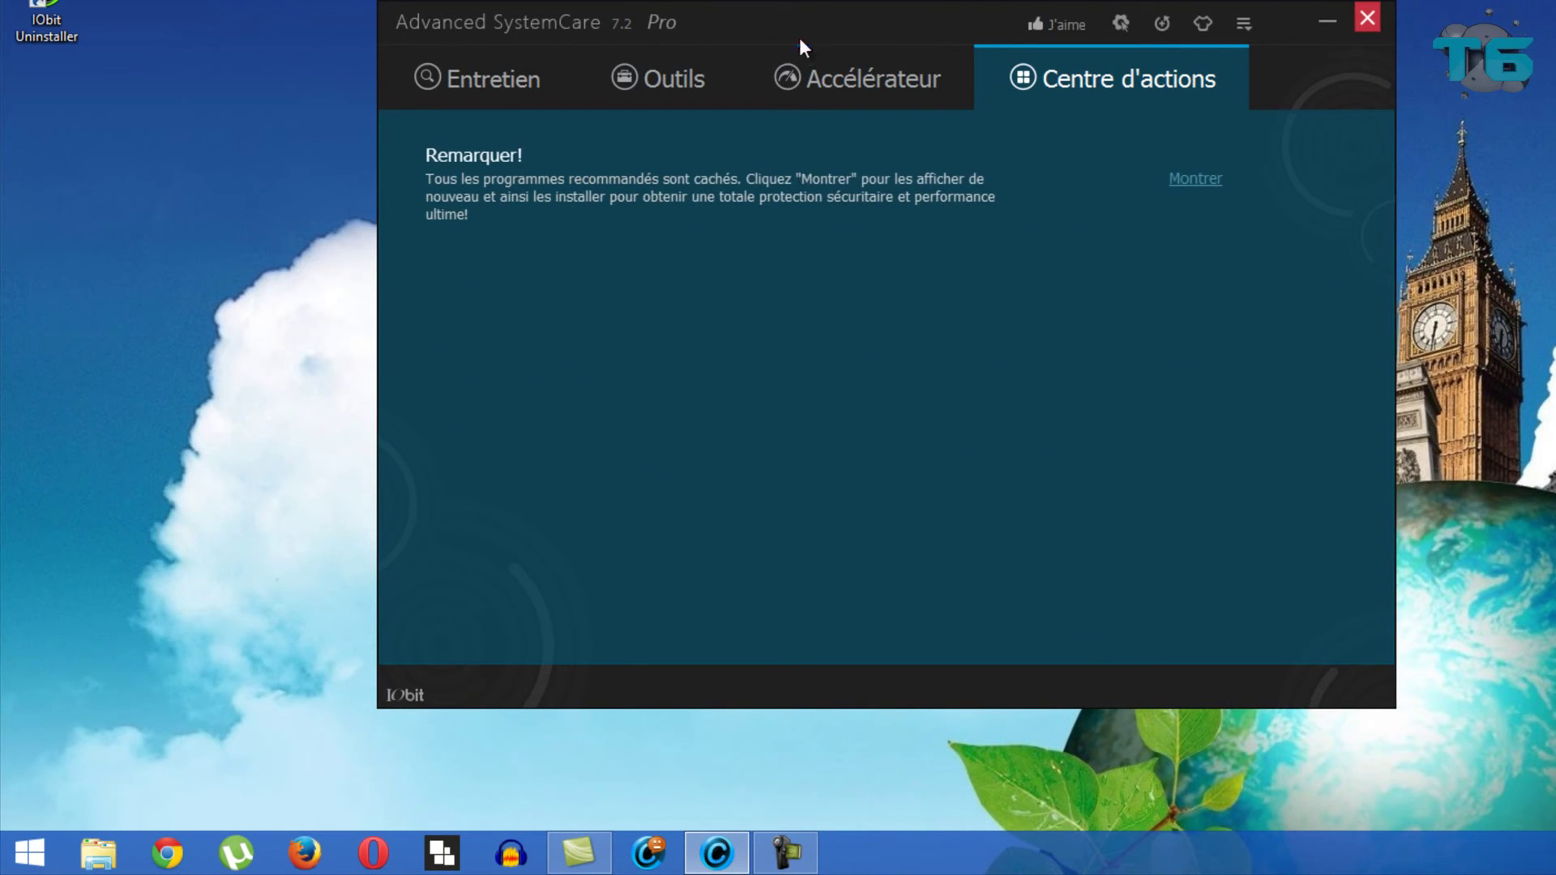
pyautogui.click(822, 95)
pyautogui.click(483, 111)
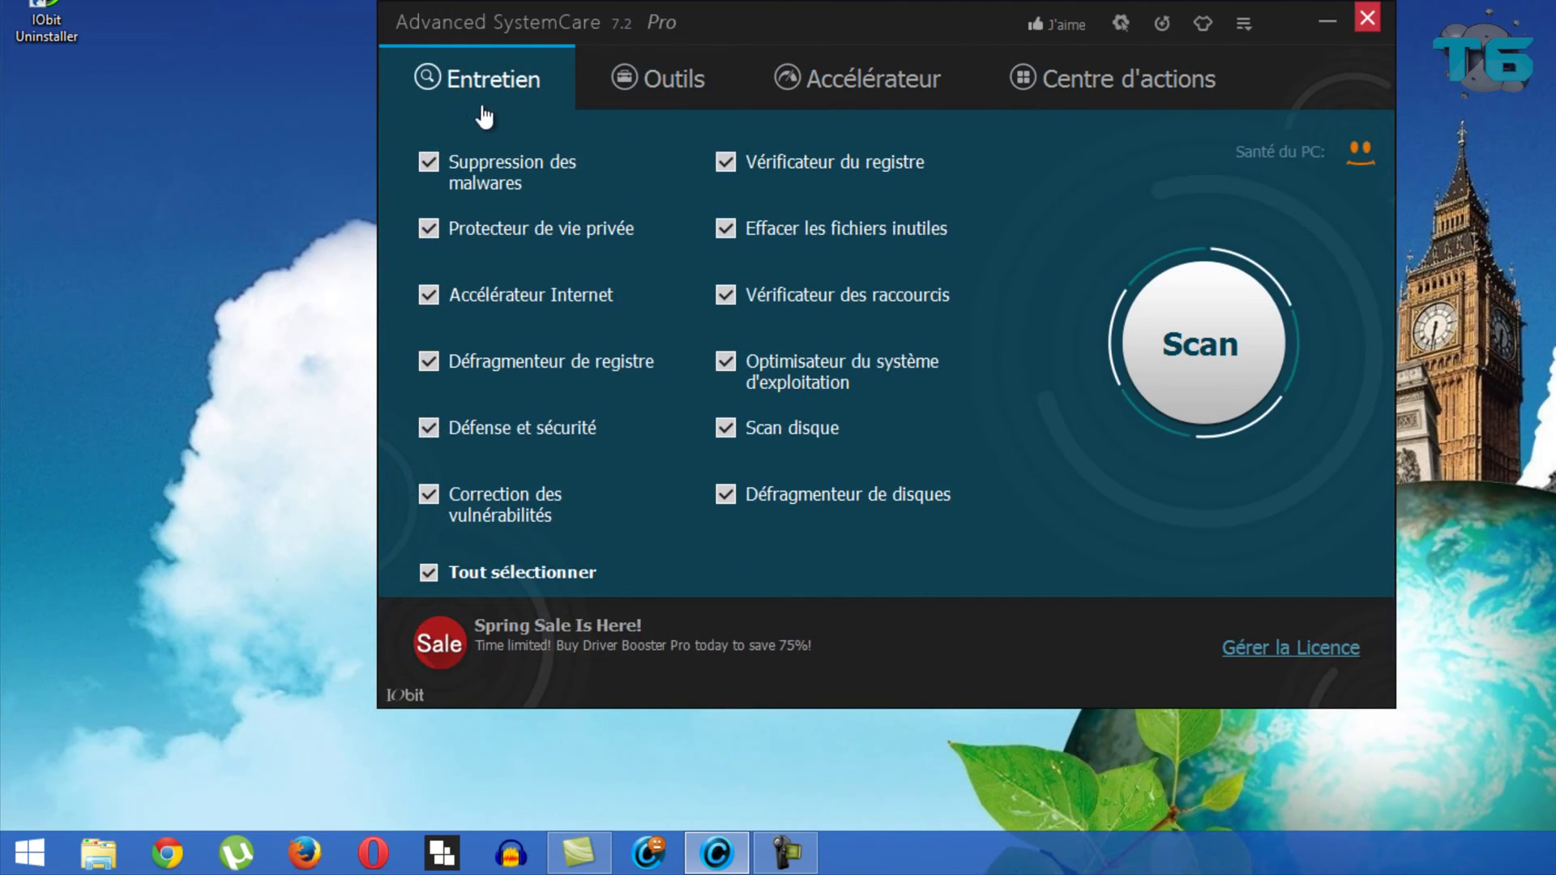
pyautogui.click(1366, 13)
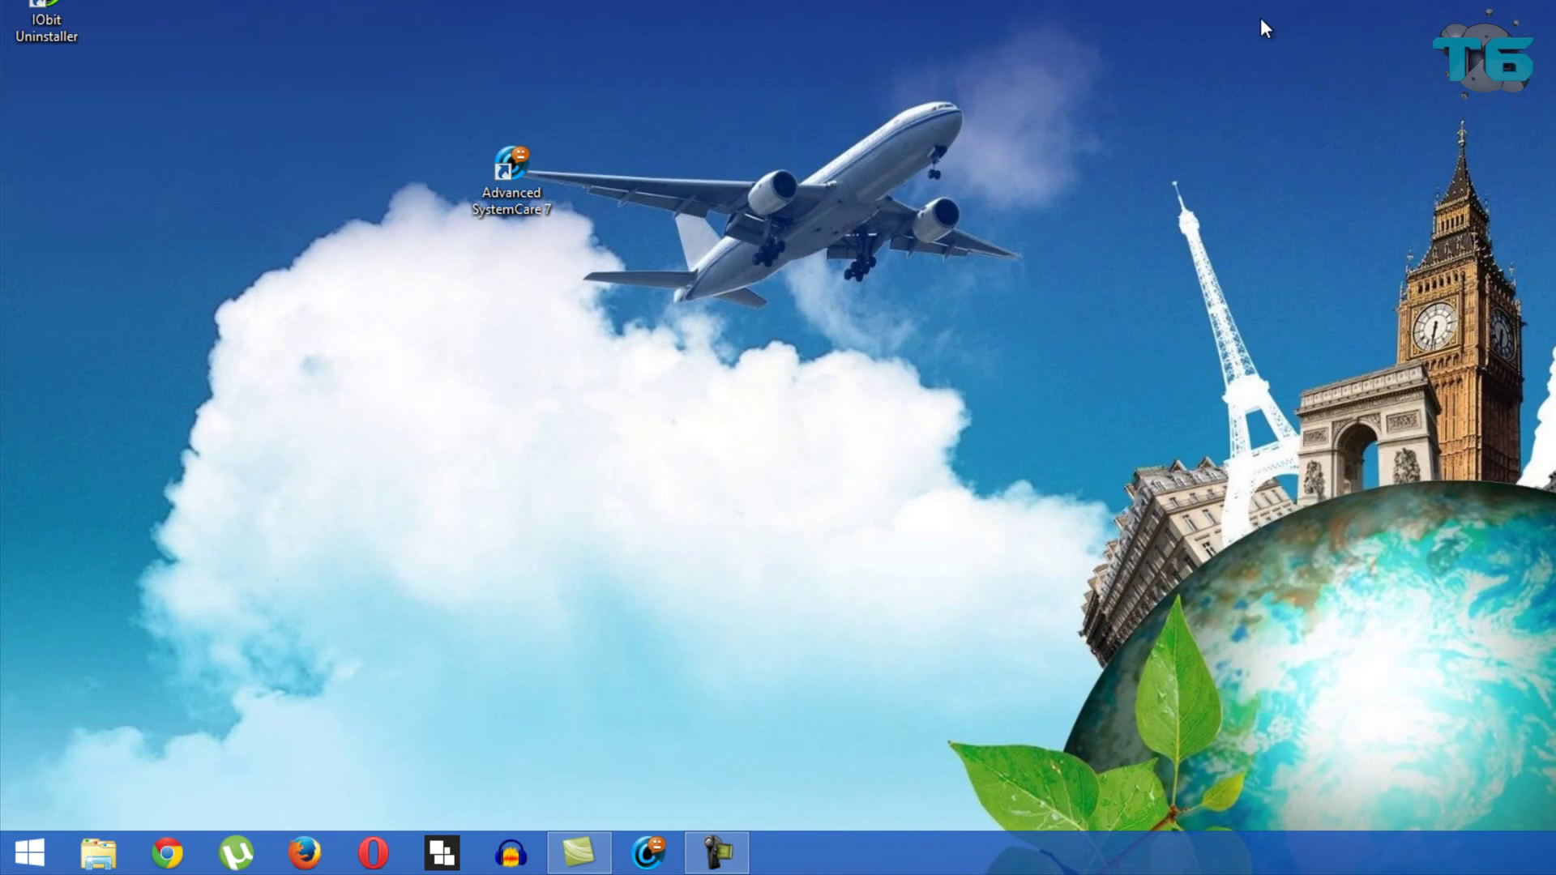